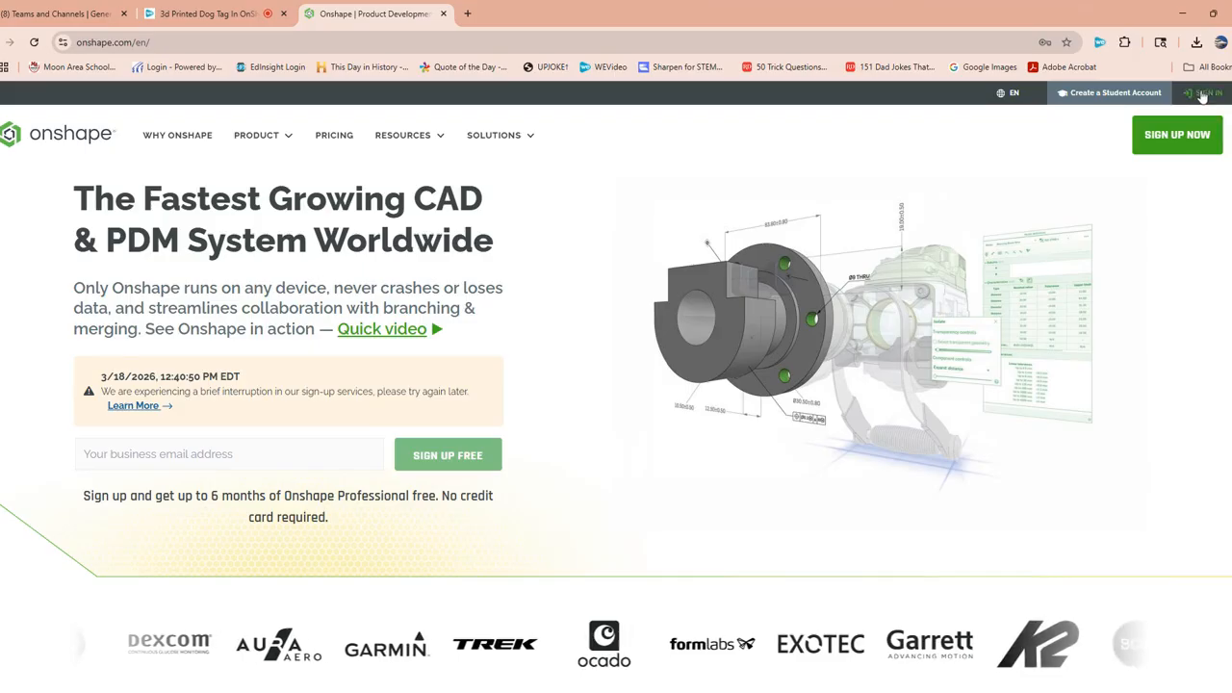
# Sign in to the Onshape account with the saved e-mail address.
pyautogui.click(1210, 93)
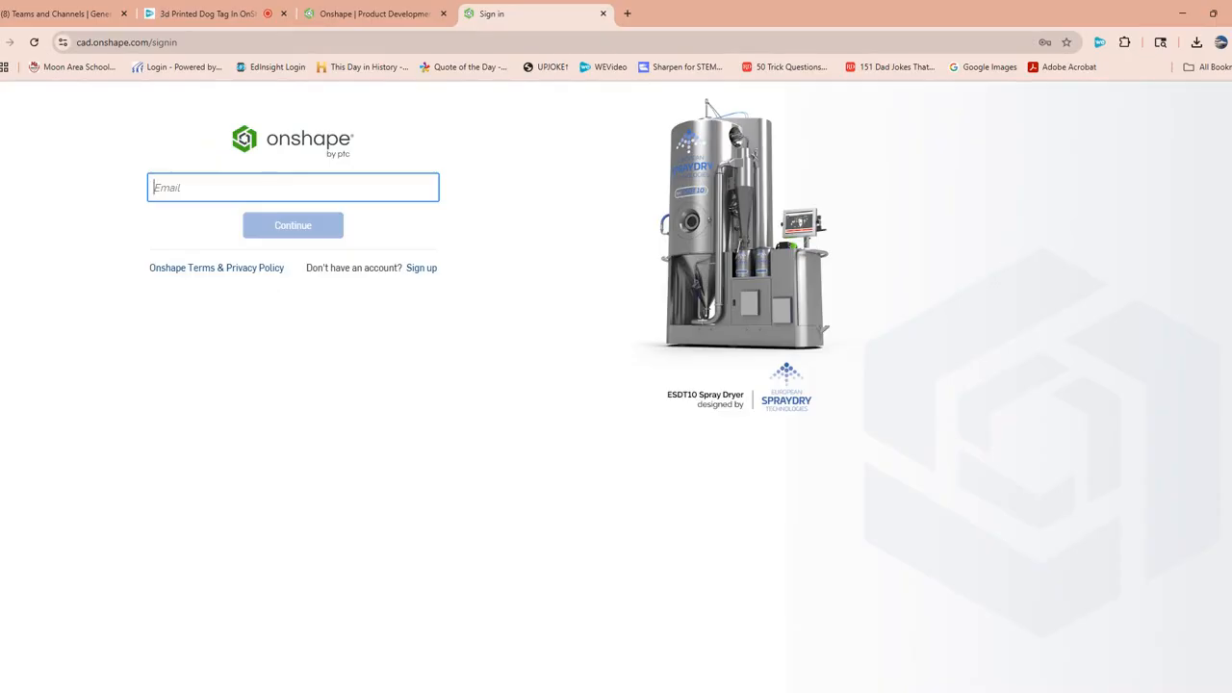
pyautogui.press('Return')
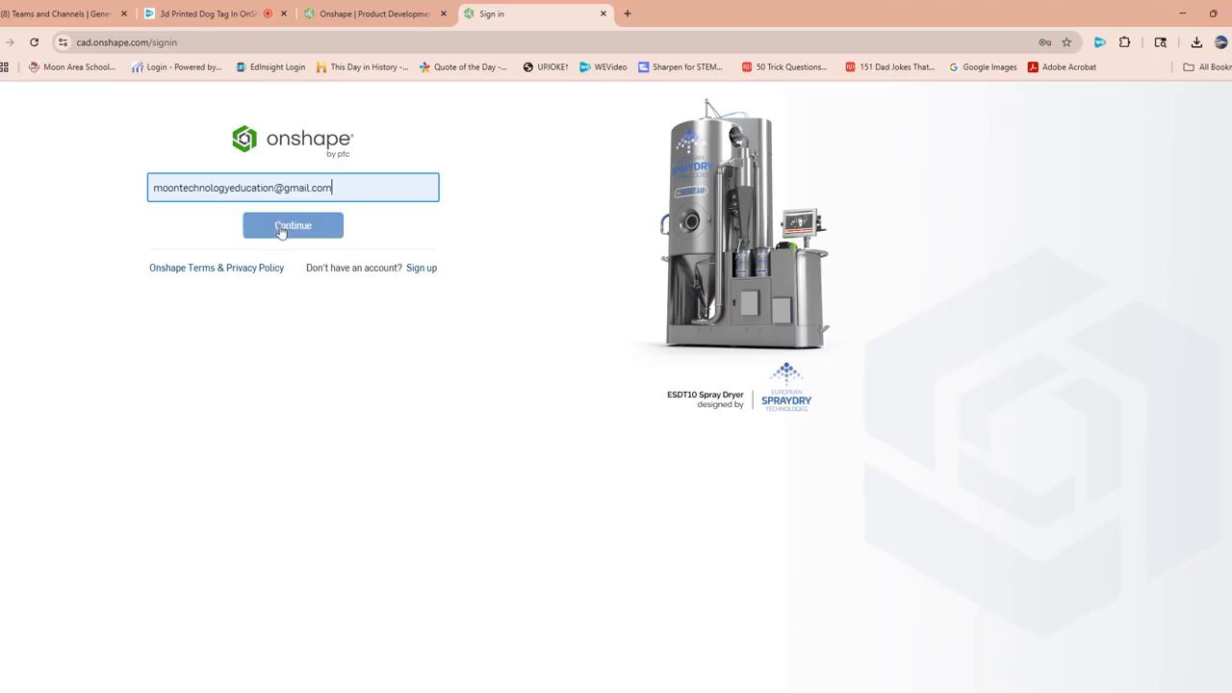
pyautogui.click(219, 266)
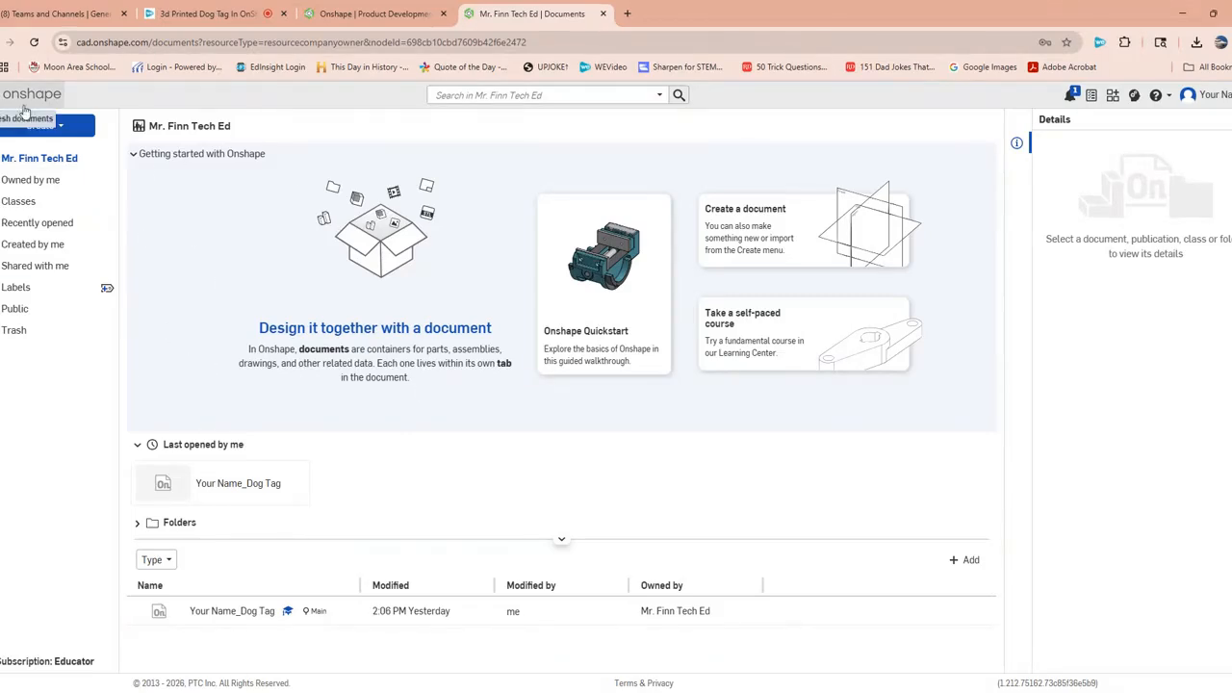
# Open the Dog Tag assignment of the Tech Ed 8 class and its submission document, Your Name_Dog Tag.
pyautogui.click(14, 204)
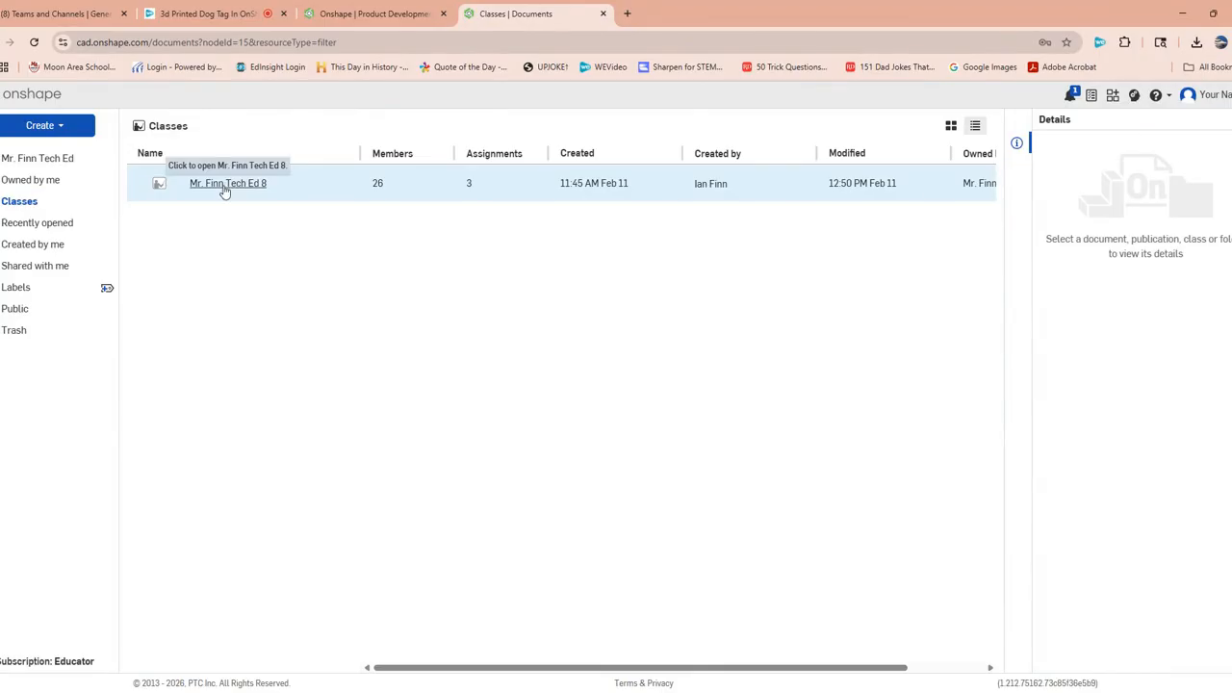
pyautogui.click(223, 188)
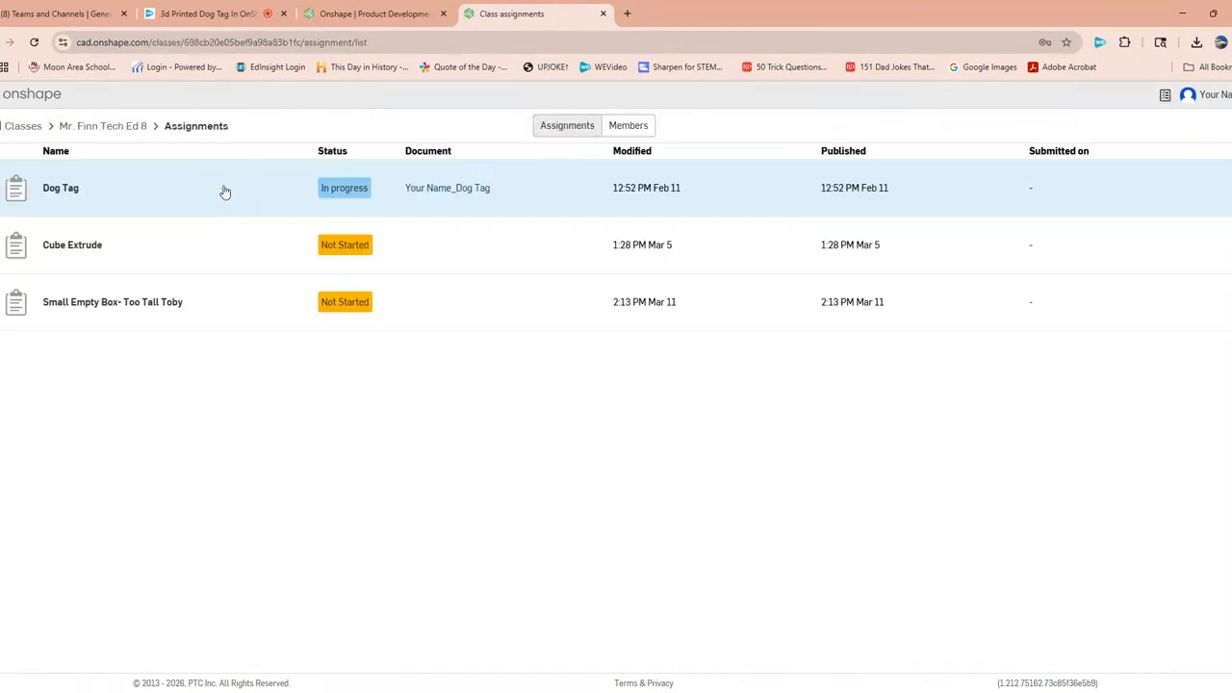
pyautogui.click(61, 190)
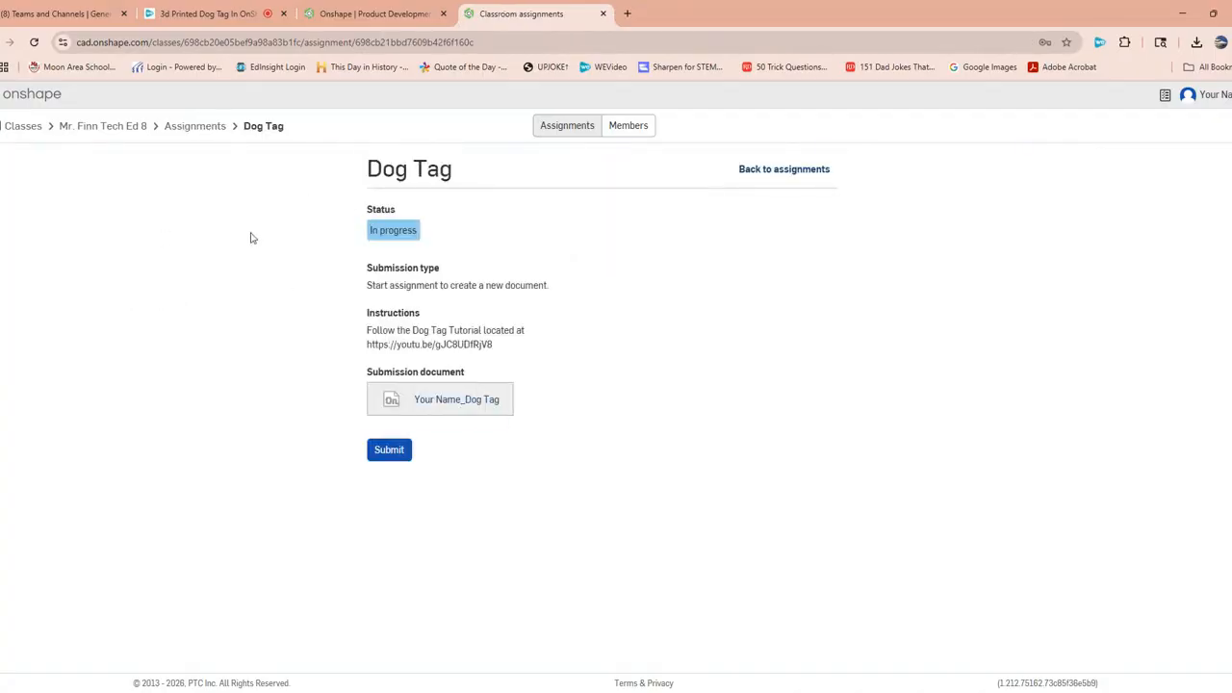
pyautogui.click(441, 401)
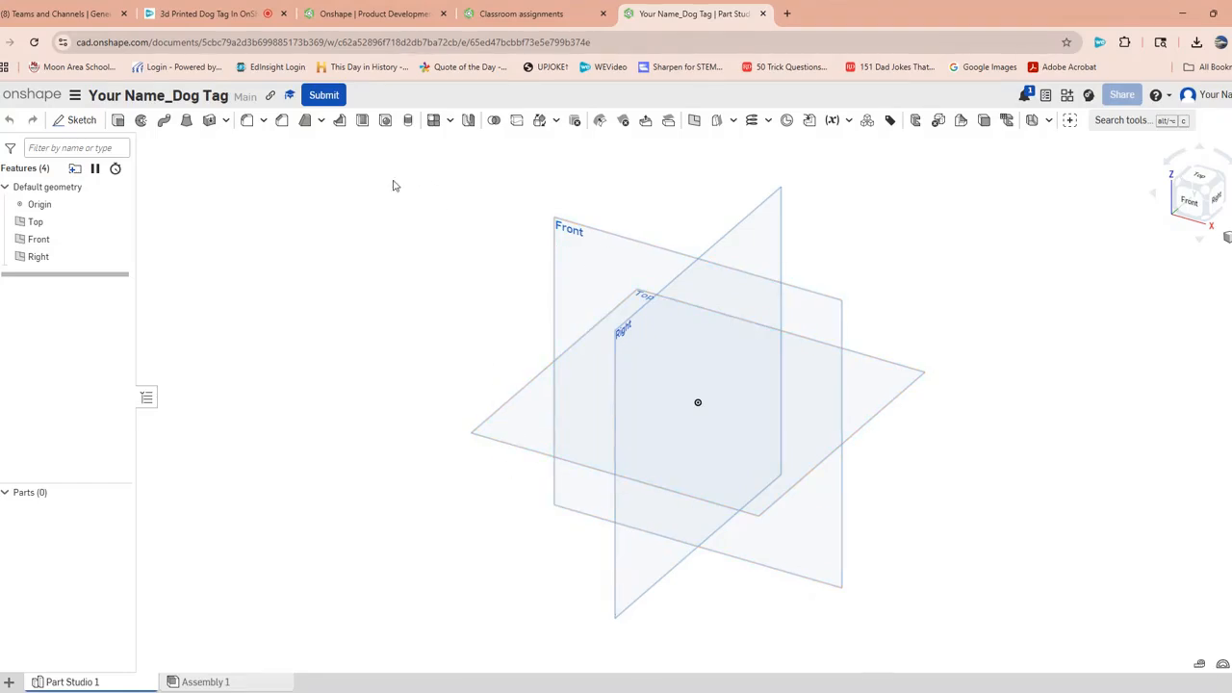
# Start a sketch on the Top plane and view it straight on.
pyautogui.click(70, 122)
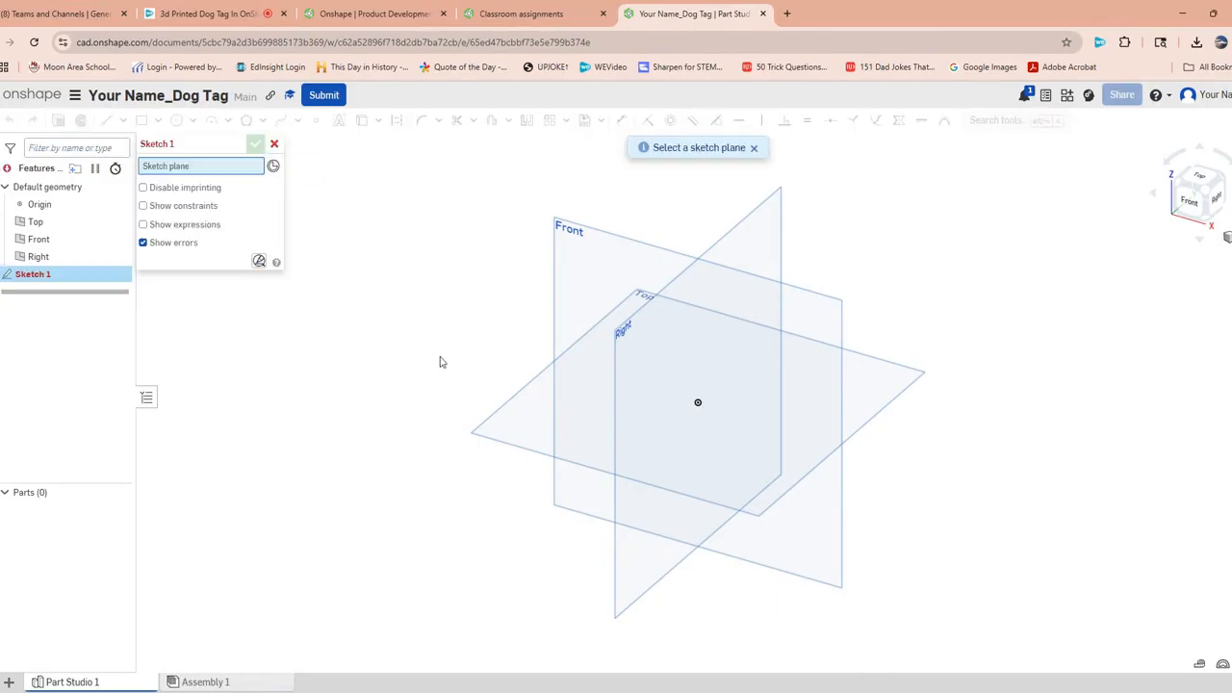
pyautogui.click(542, 428)
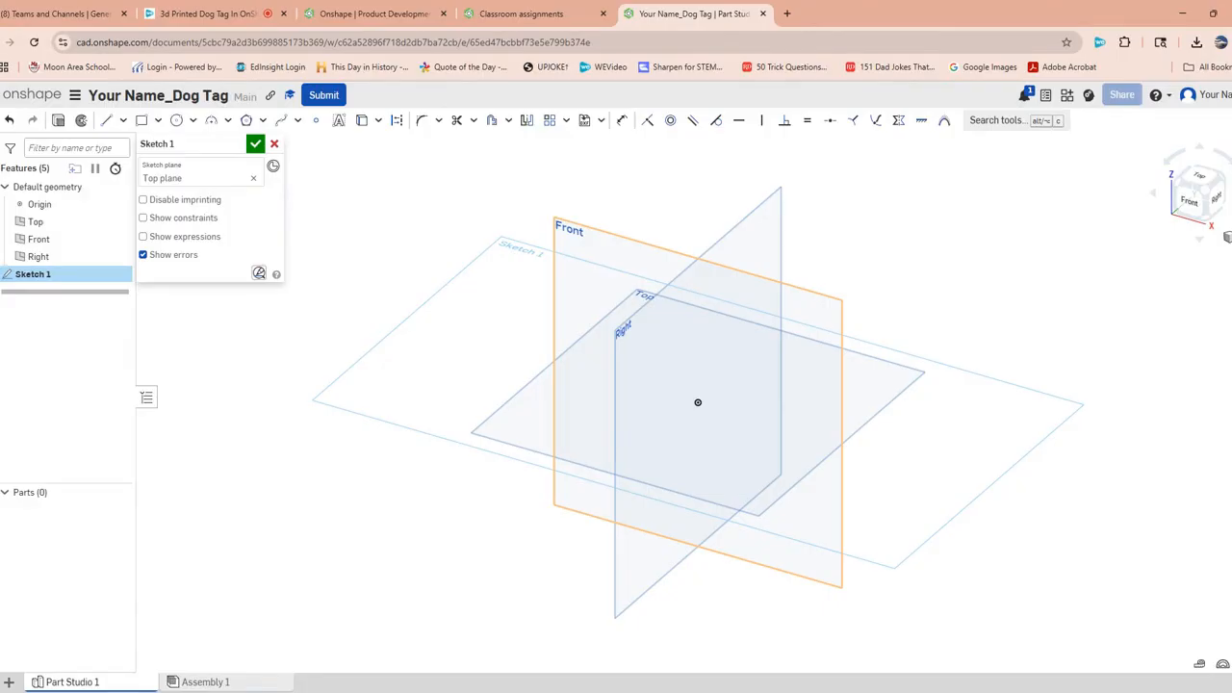
pyautogui.press('n')
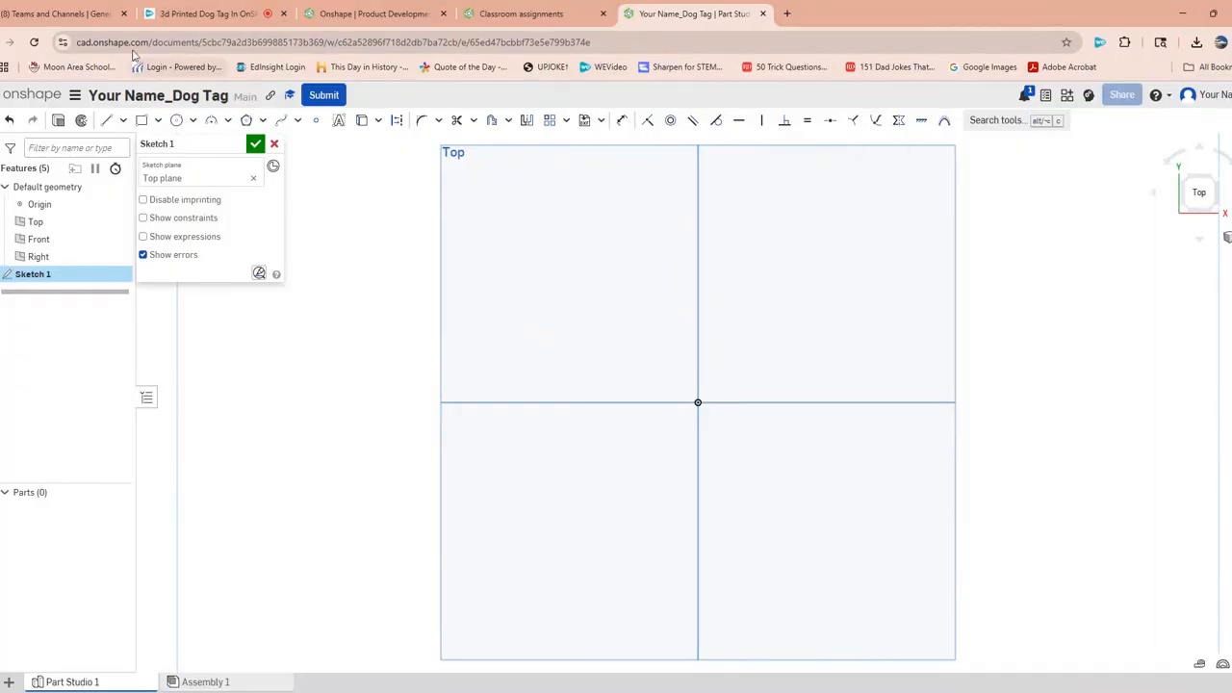
# Sketch a center point rectangle about 3.36 by 2.08 in, centred on the origin.
pyautogui.click(142, 123)
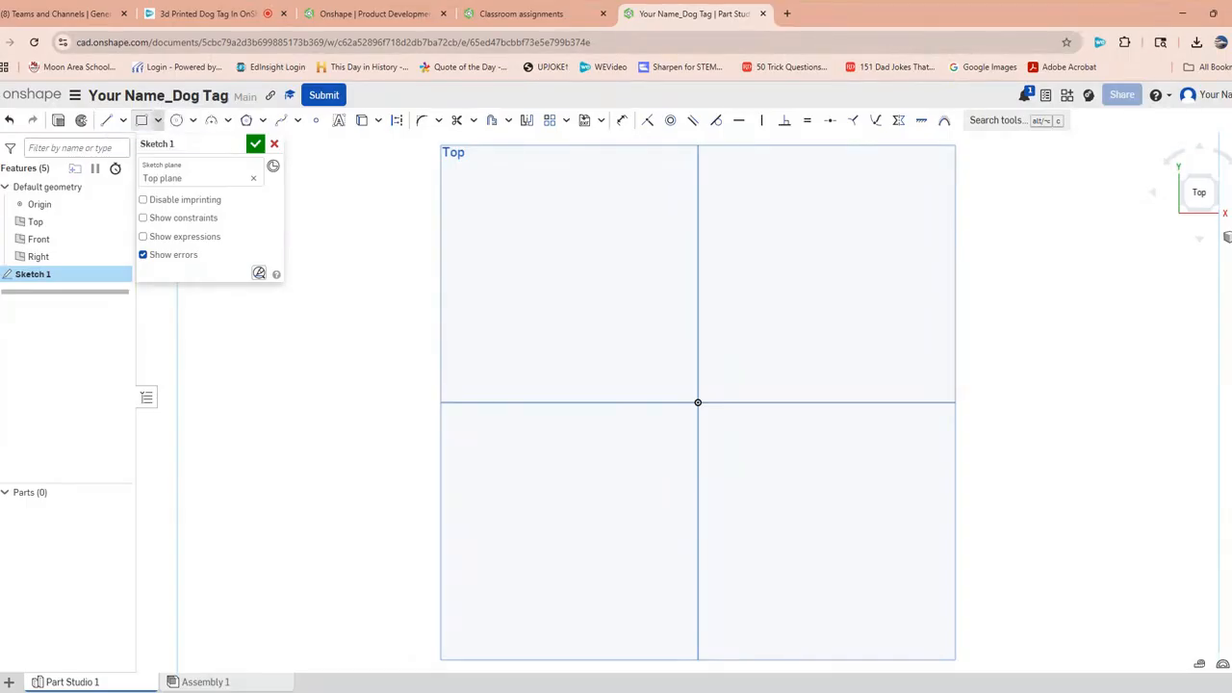
pyautogui.click(159, 123)
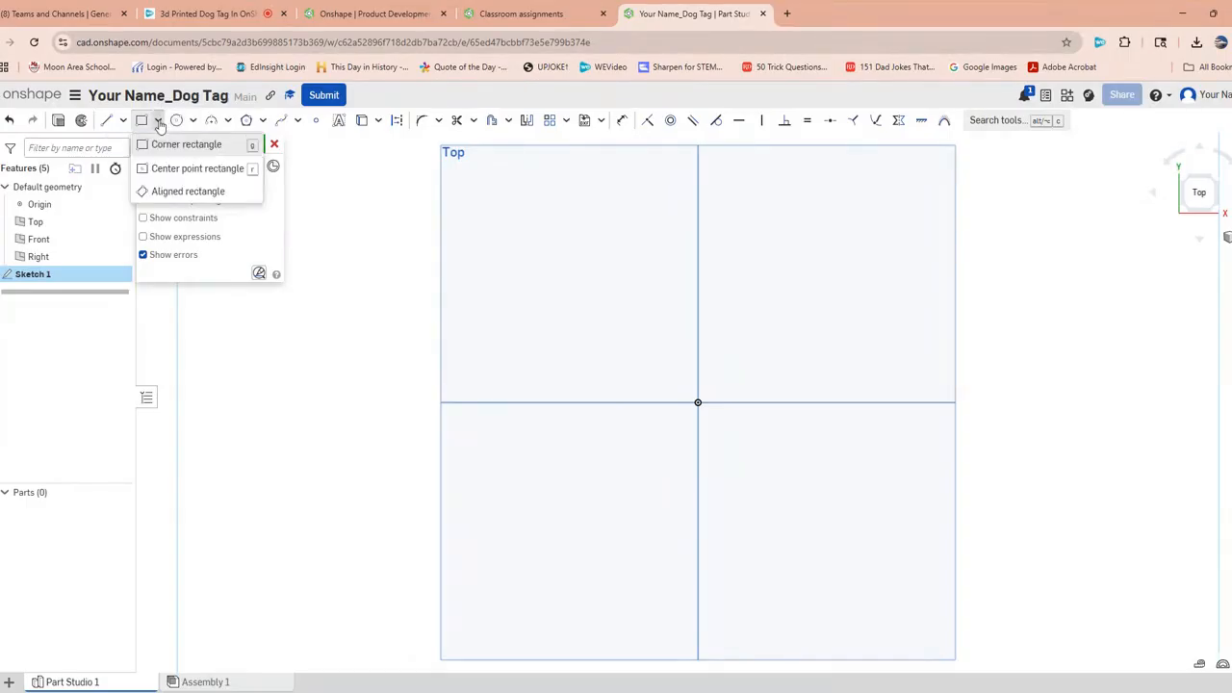
pyautogui.click(170, 171)
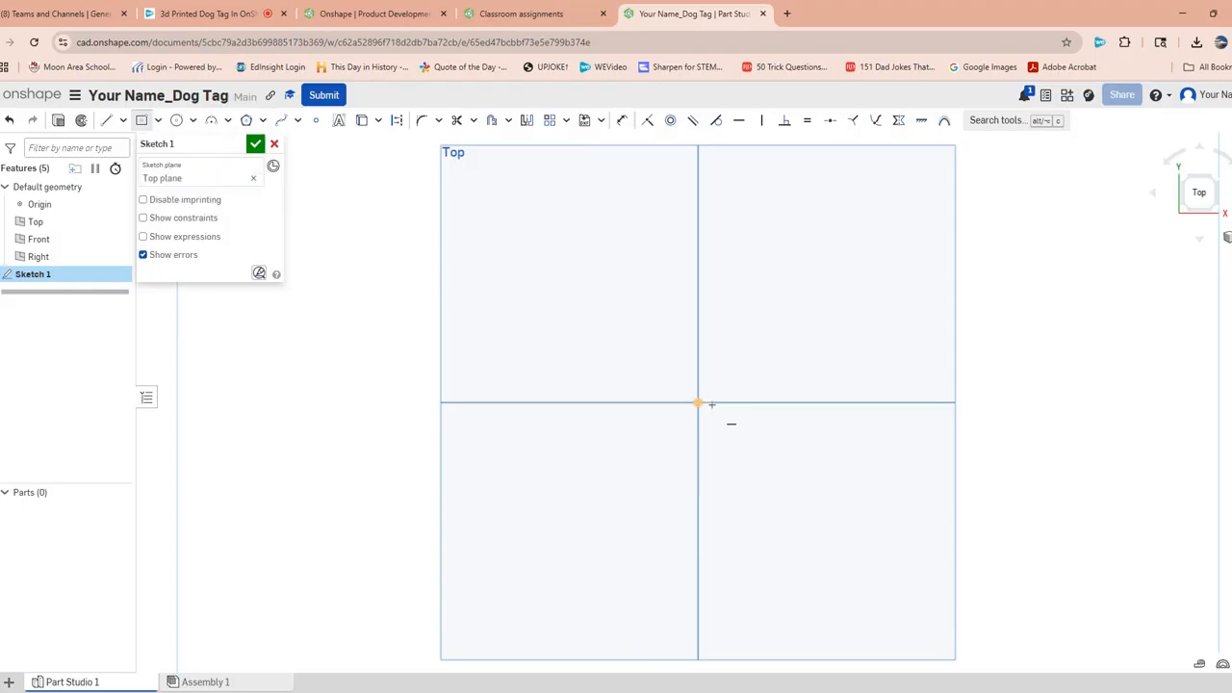
pyautogui.click(696, 401)
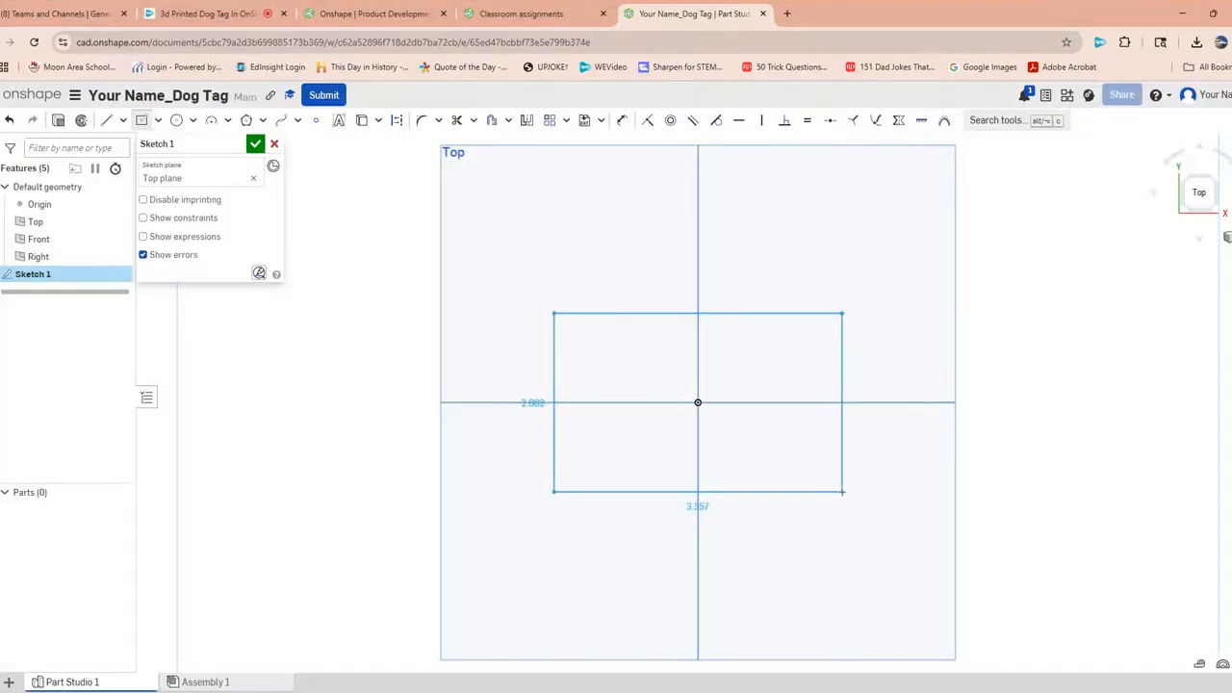
pyautogui.click(843, 492)
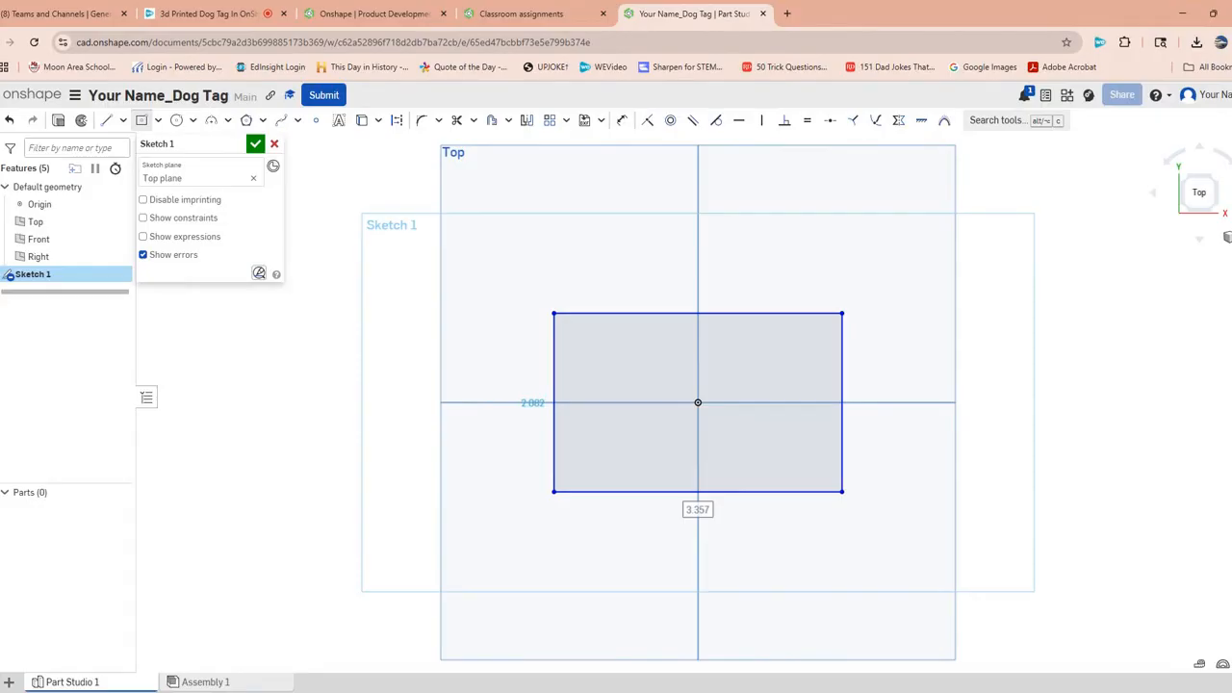
# Set the rectangle's width to 2 in and its height to 1.25 in.
pyautogui.write('2')
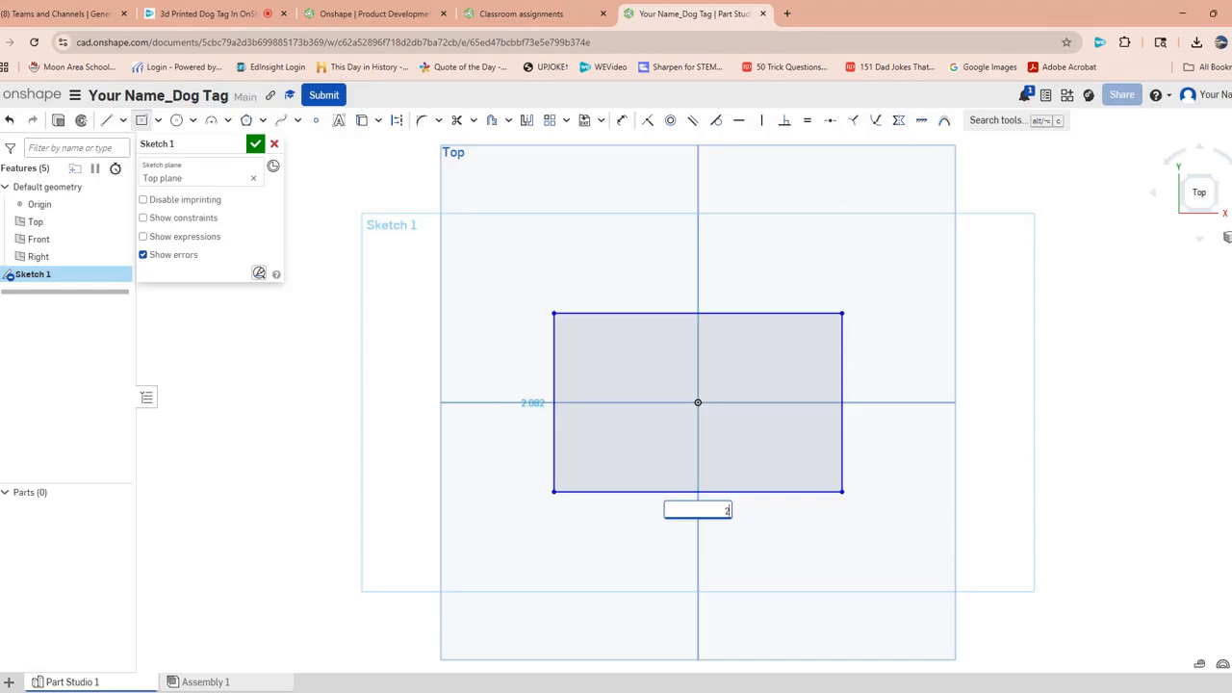
pyautogui.press('Return')
pyautogui.press('Return')
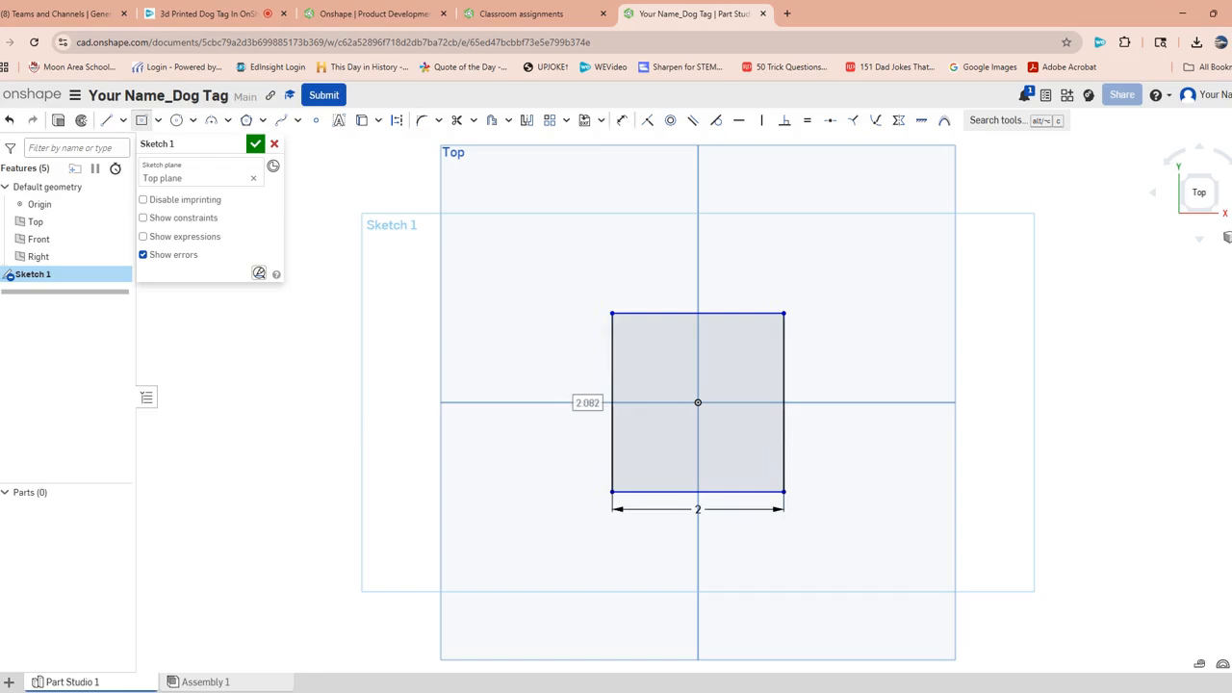
pyautogui.write('1.25')
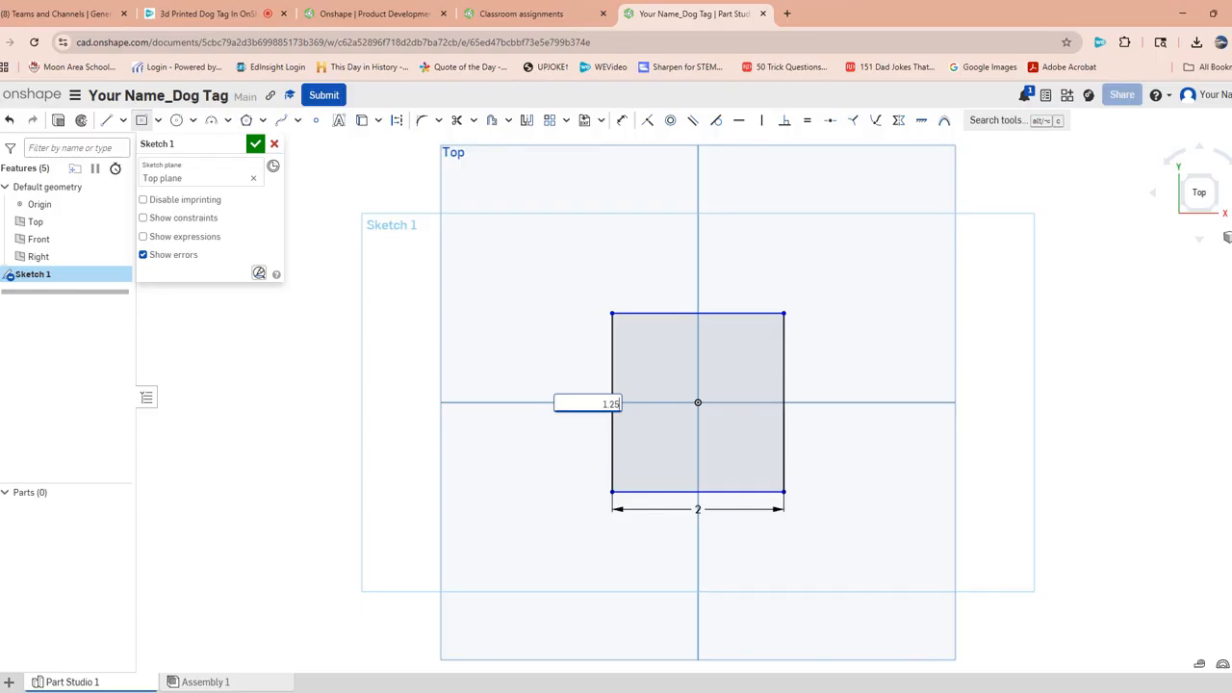
pyautogui.press('Return')
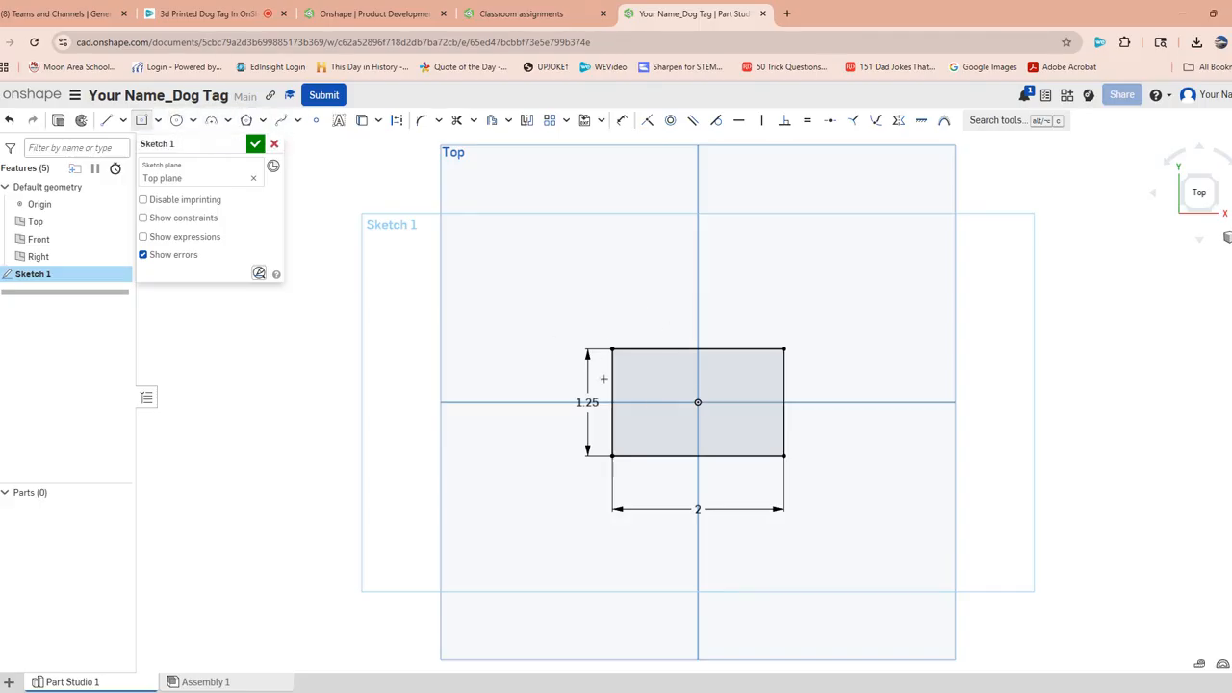
# Add a sketch fillet to the rectangle's upper-left corner and set its radius to 0.5 in.
pyautogui.click(421, 122)
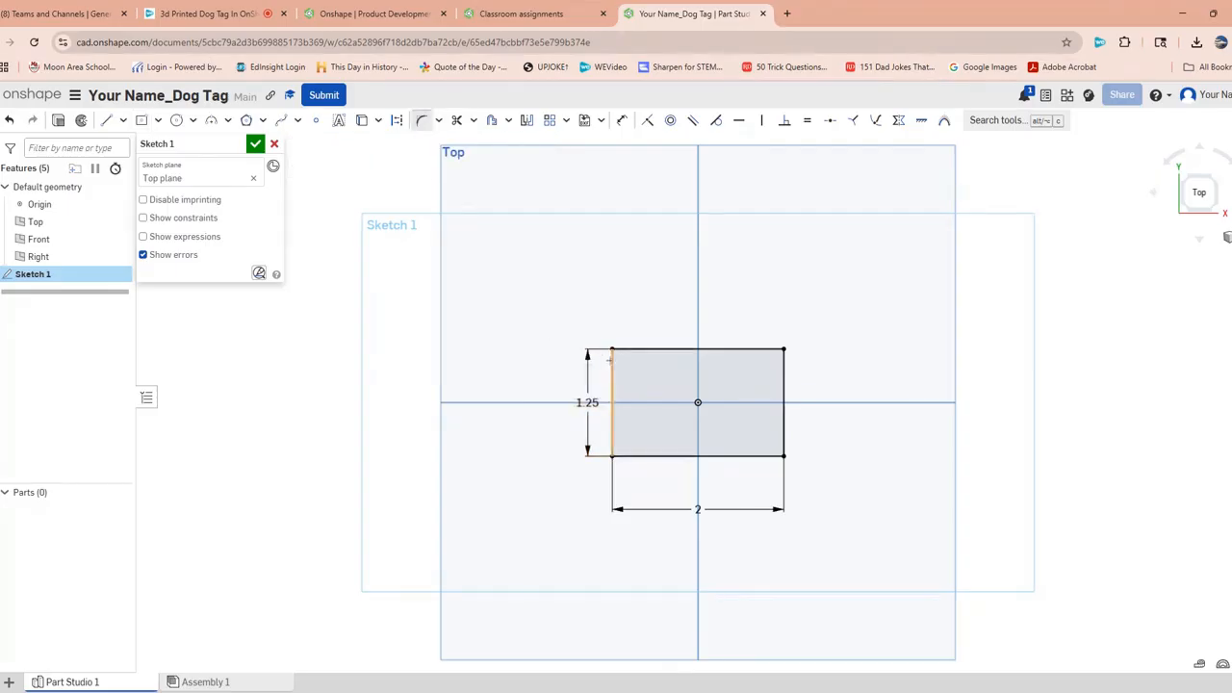
pyautogui.click(612, 369)
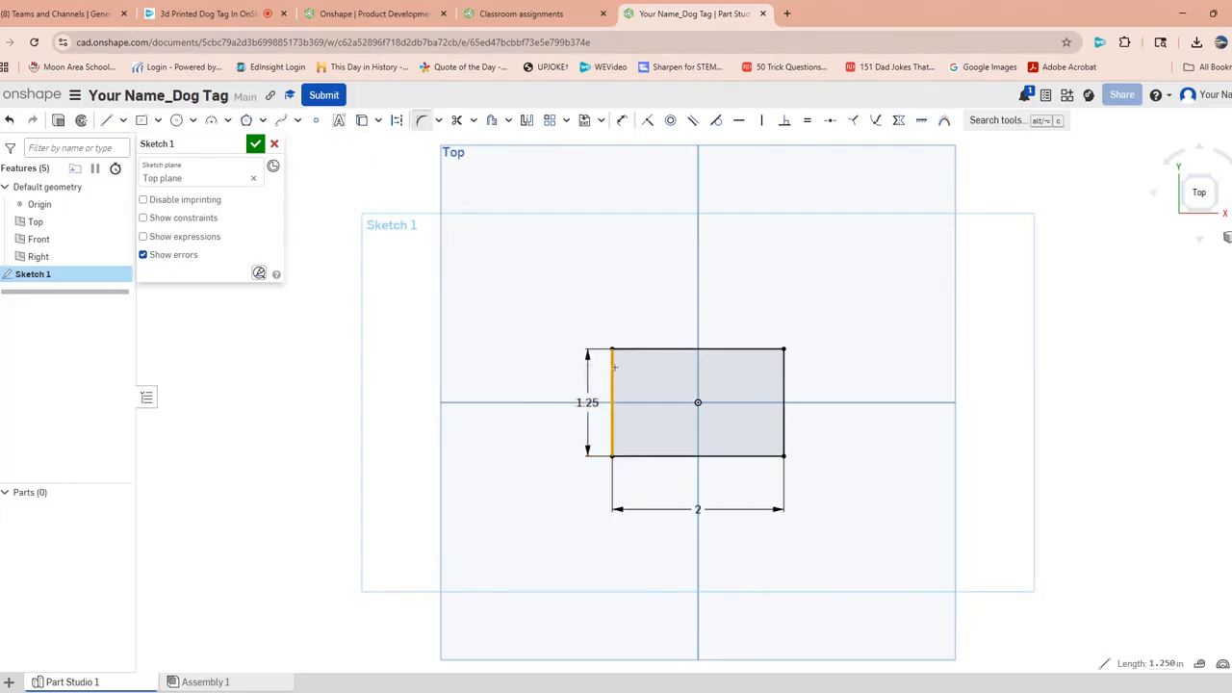
pyautogui.click(636, 348)
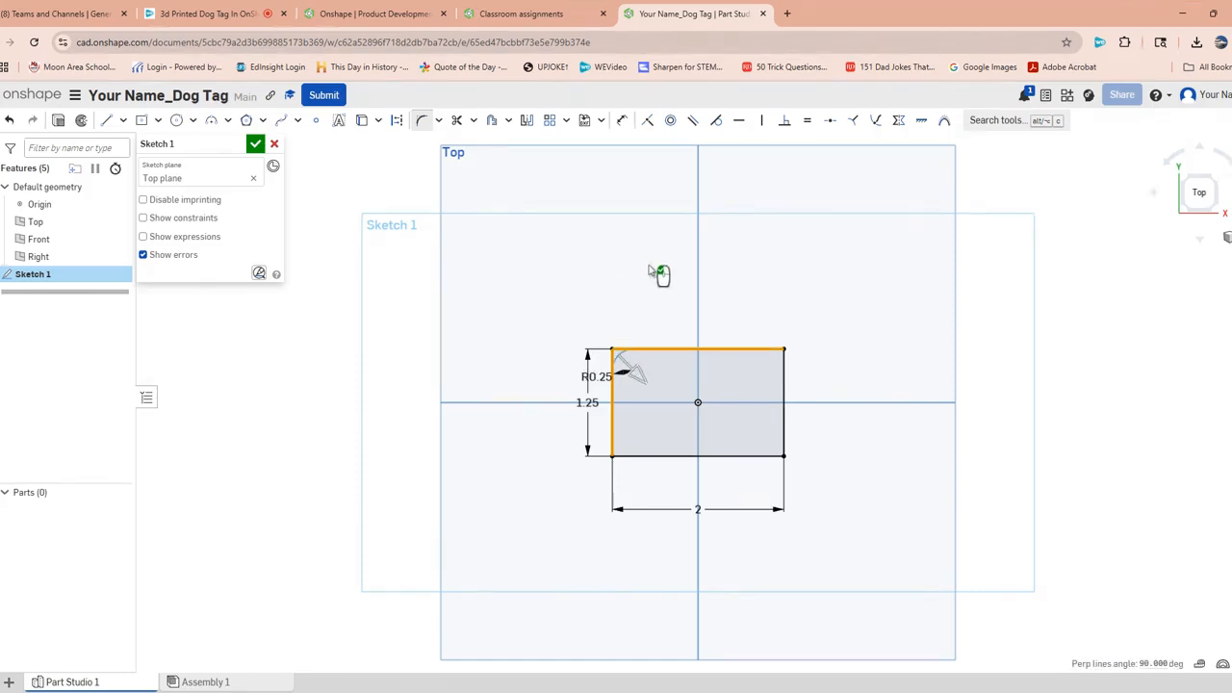
pyautogui.click(597, 376)
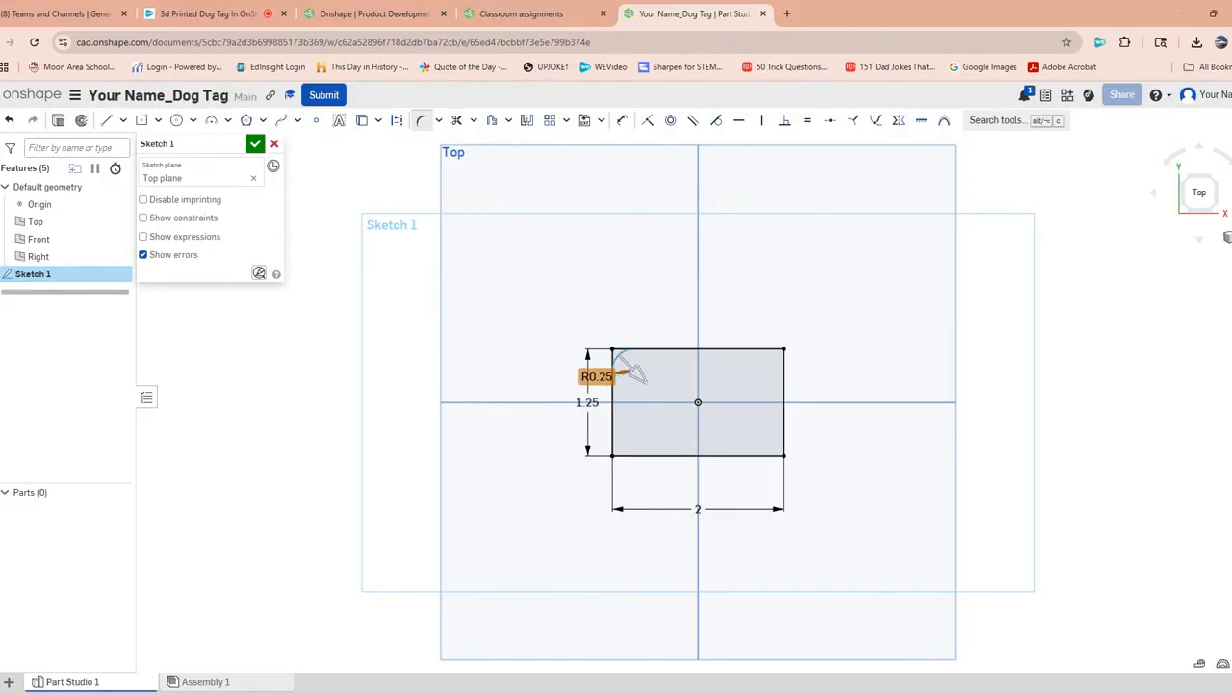
pyautogui.doubleClick(616, 378)
pyautogui.press('BackSpace')
pyautogui.write('.5')
pyautogui.press('Return')
# Fillet the rectangle's other three corners with the same 0.5 in radius.
pyautogui.click(763, 347)
pyautogui.click(768, 456)
pyautogui.click(769, 457)
pyautogui.click(784, 443)
pyautogui.click(785, 385)
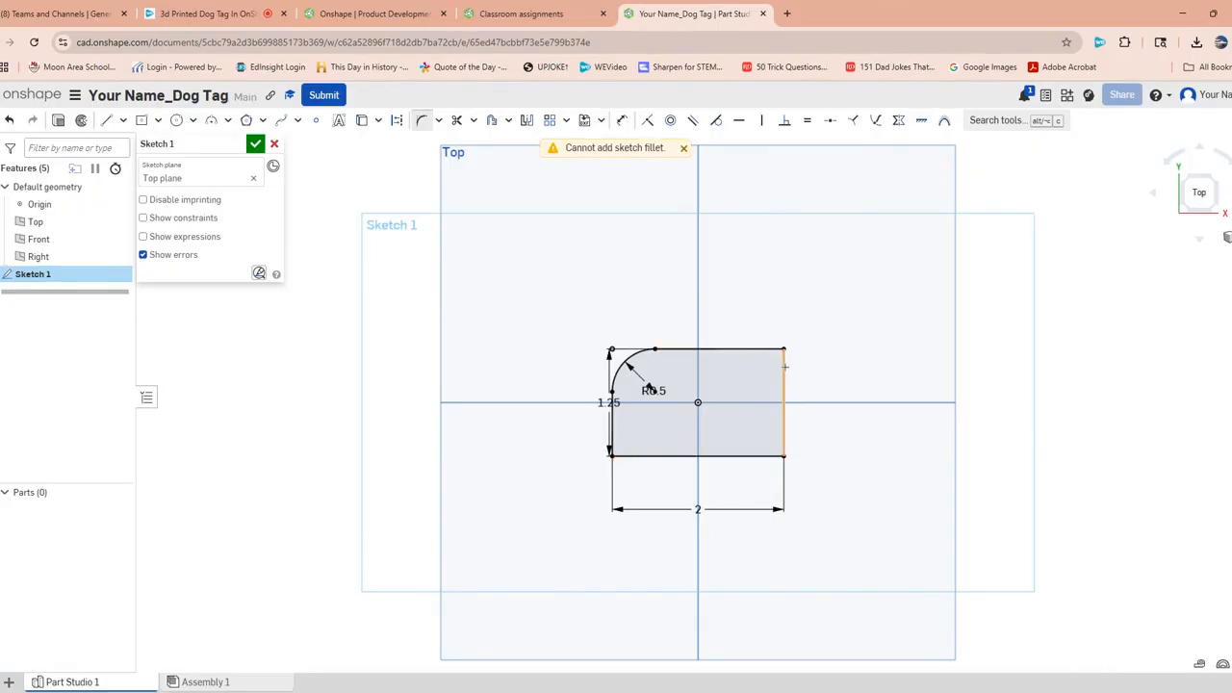
pyautogui.click(770, 348)
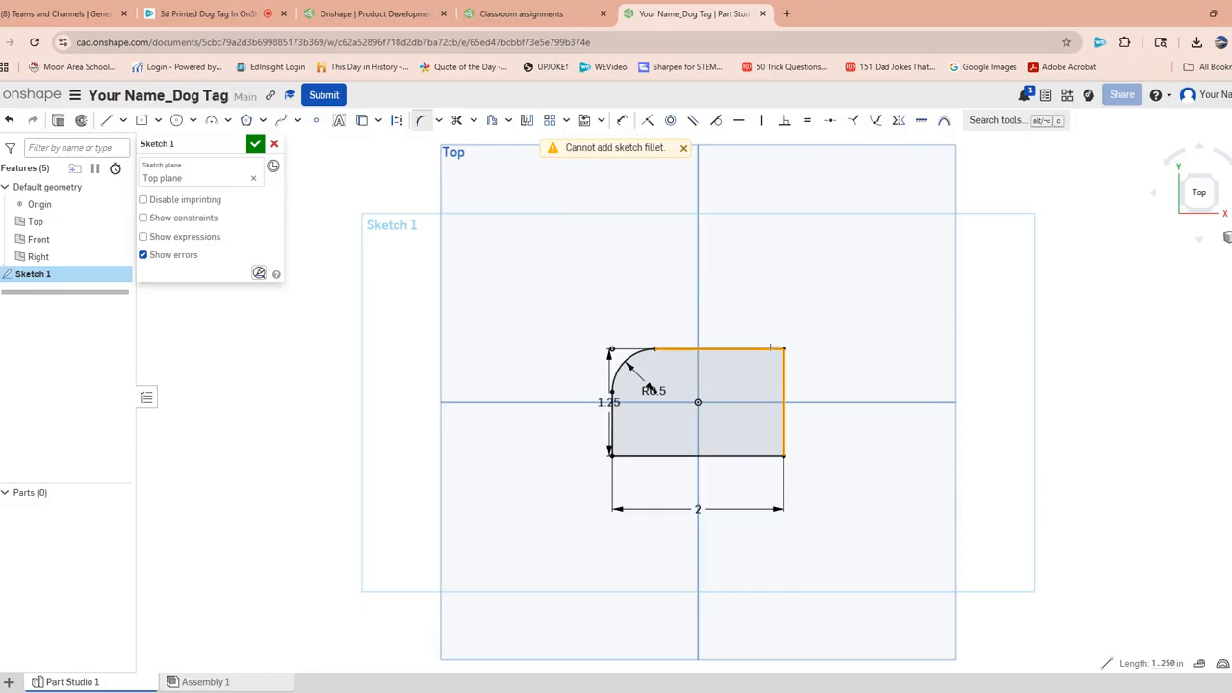
pyautogui.click(770, 349)
pyautogui.click(784, 440)
pyautogui.click(762, 459)
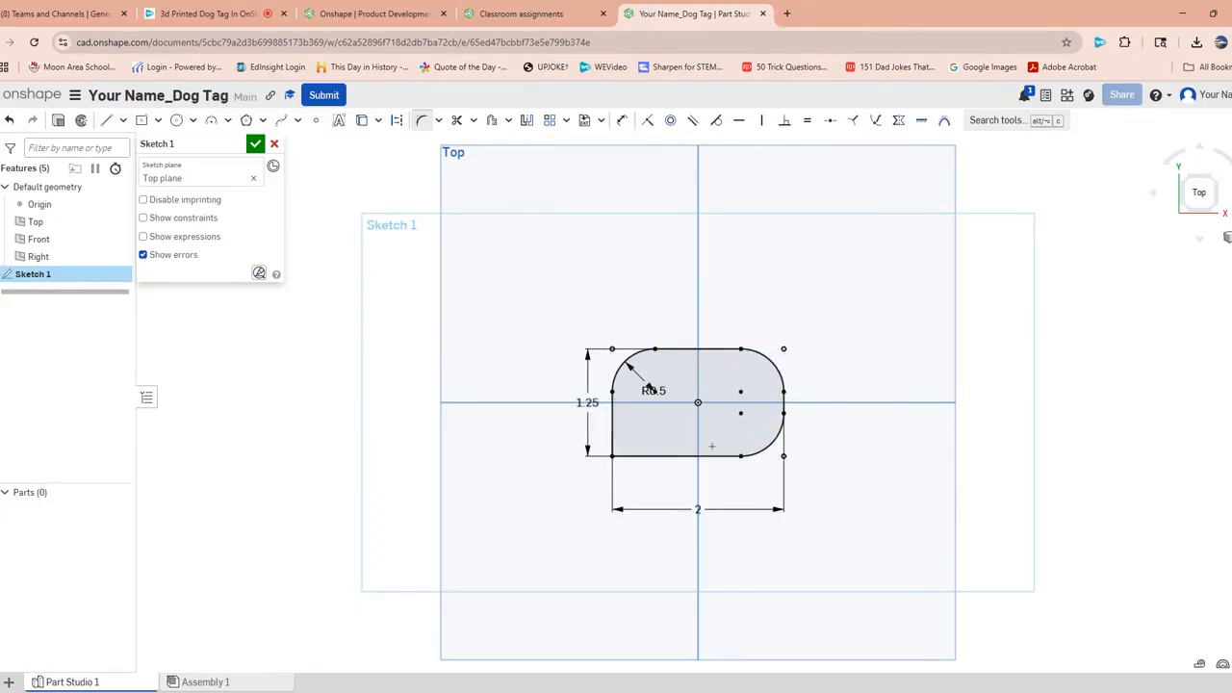
pyautogui.click(642, 455)
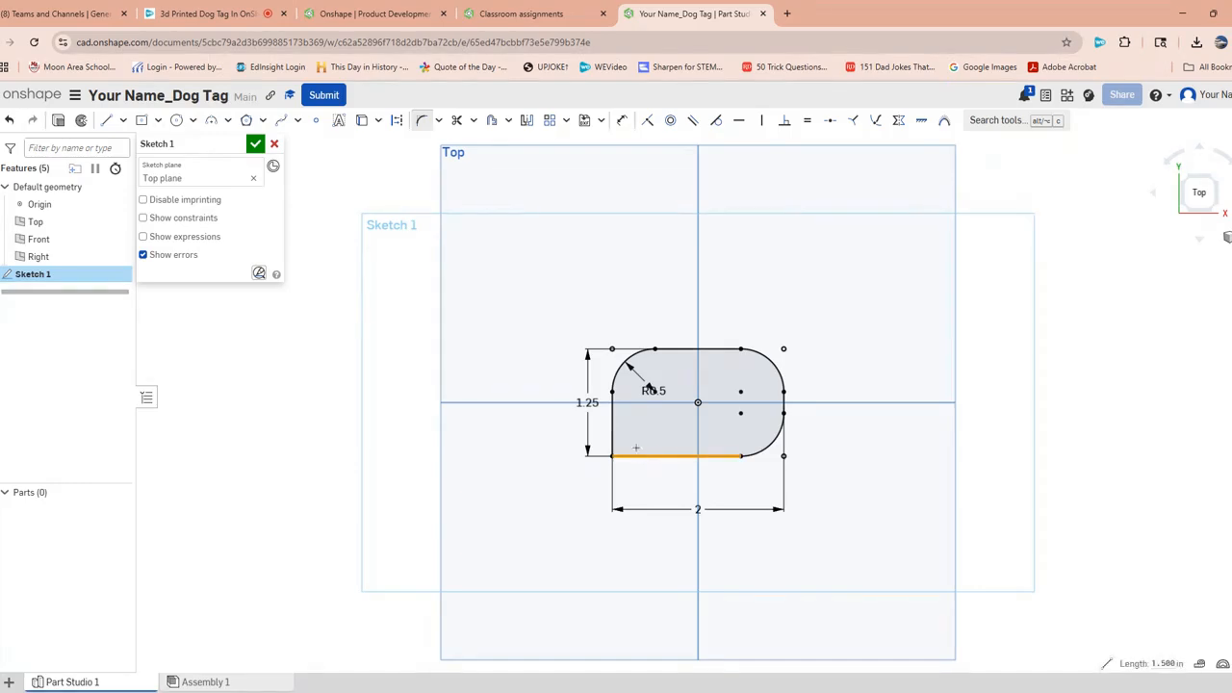
pyautogui.click(612, 423)
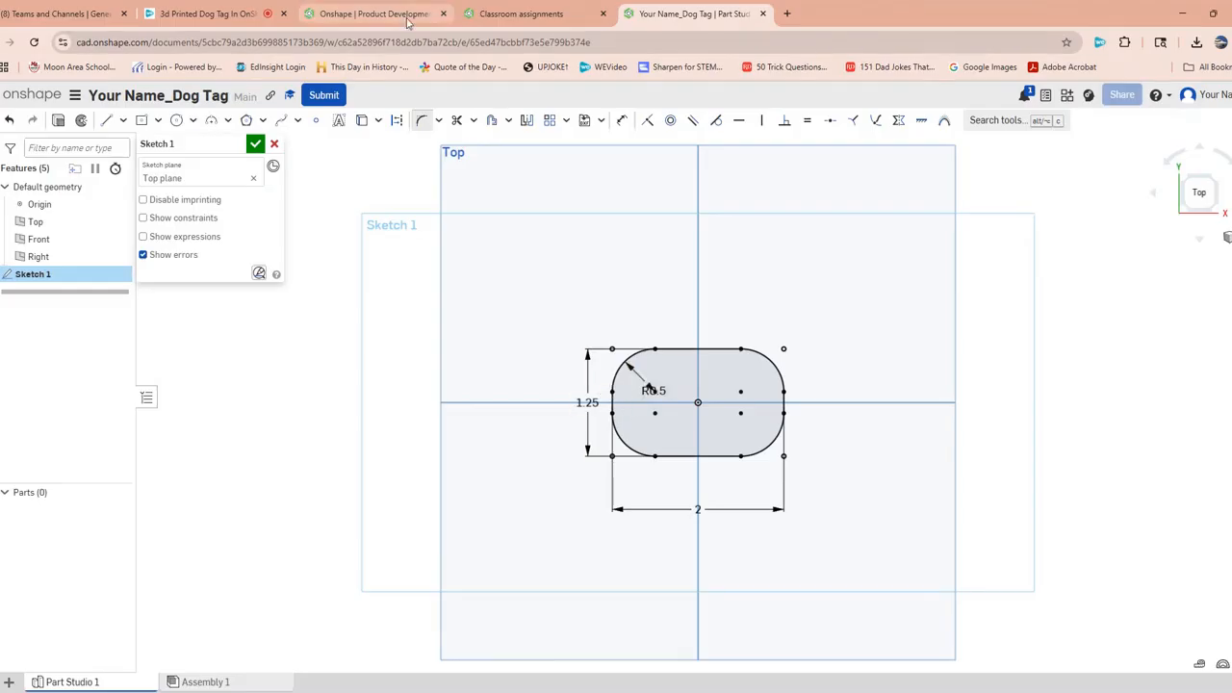
# Sketch a 0.125 in diameter circle inside the outline's left end, with its centre level with the origin.
pyautogui.click(178, 122)
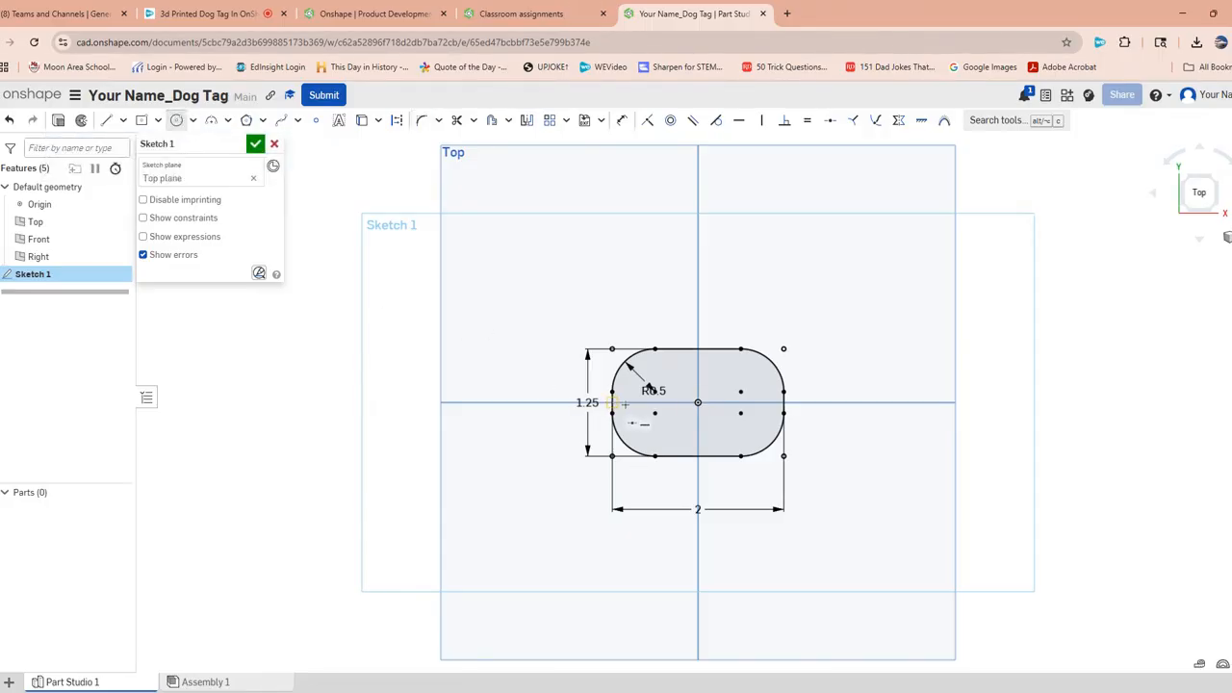
pyautogui.scroll(5, 624, 405)
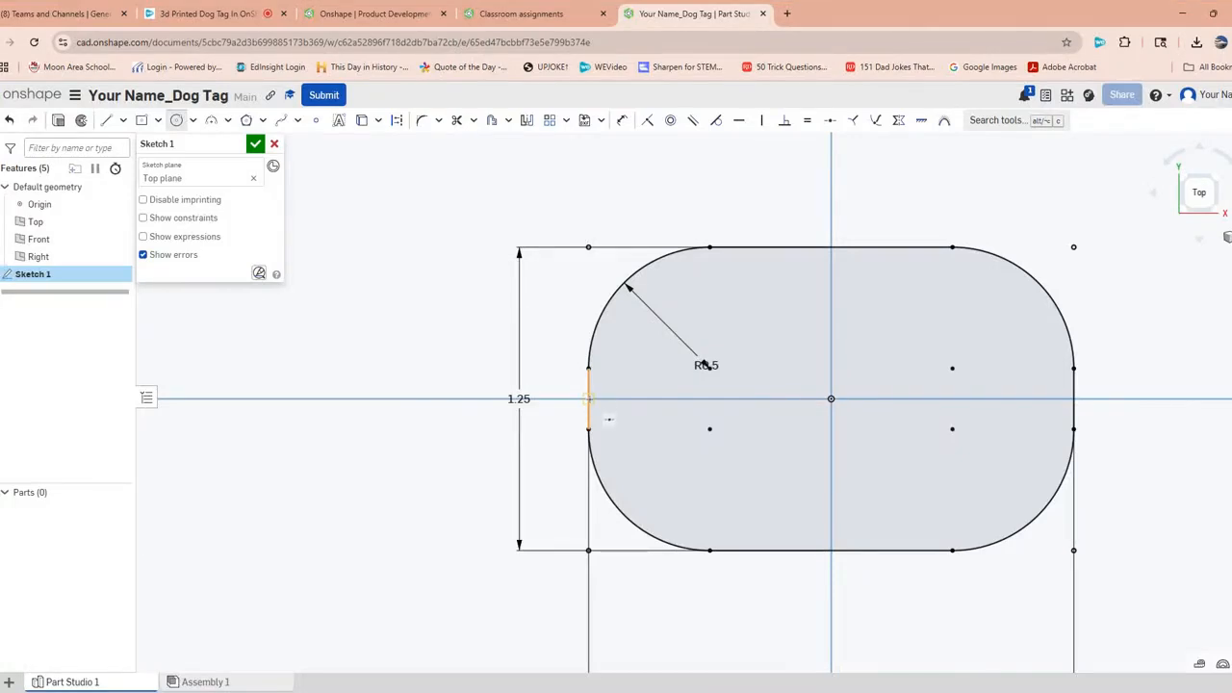
pyautogui.click(664, 398)
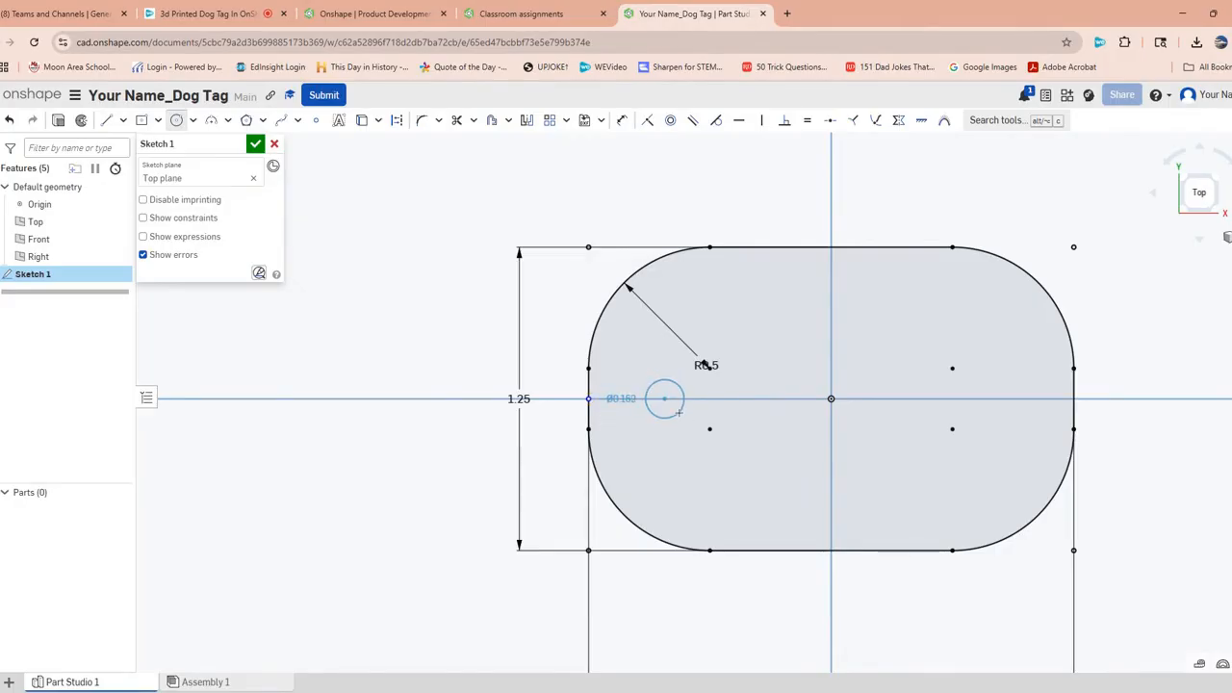
pyautogui.click(678, 411)
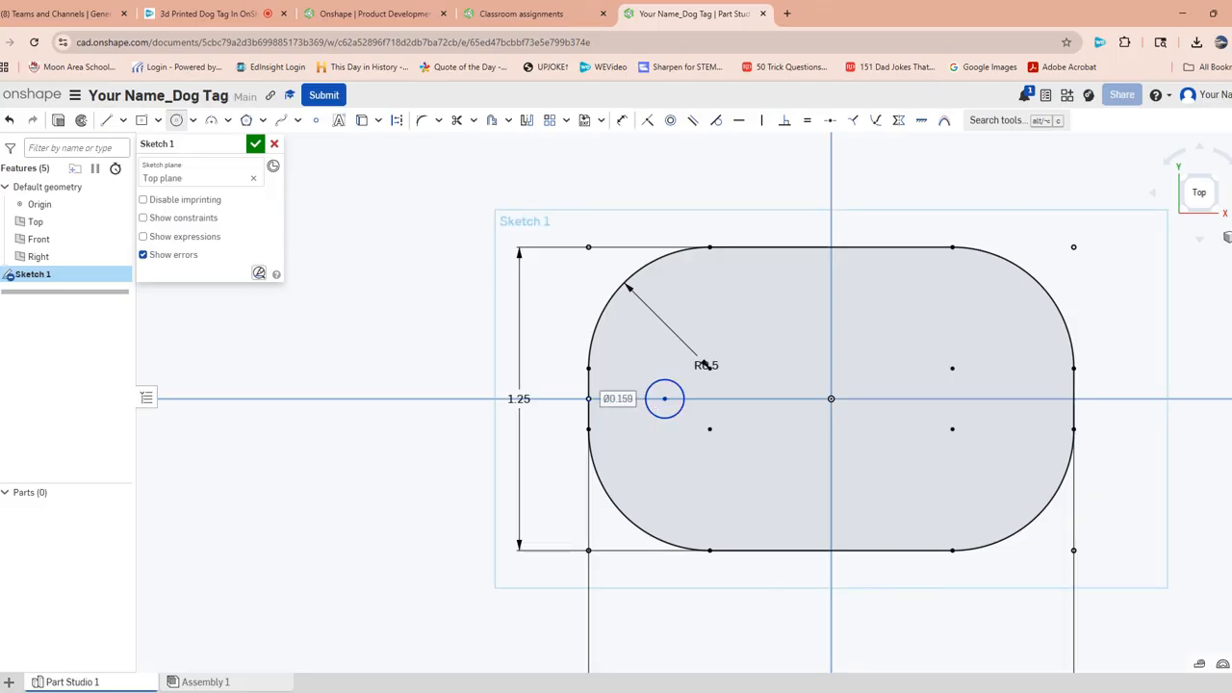
pyautogui.write('.125')
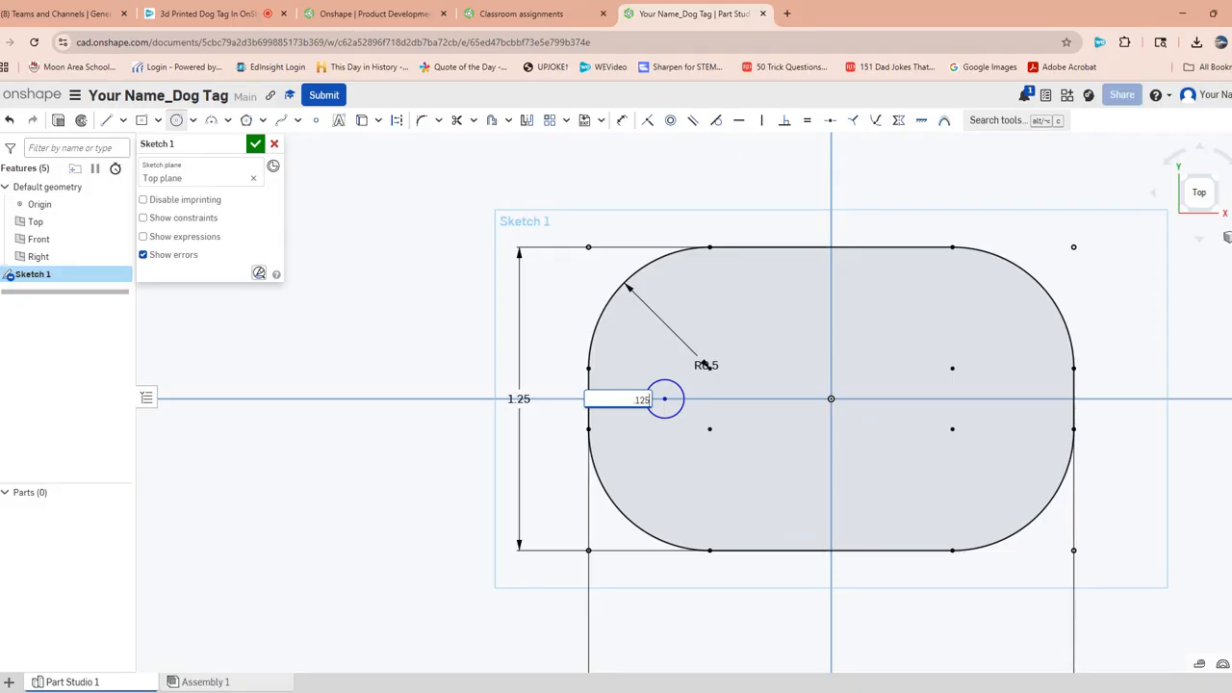
pyautogui.press('Return')
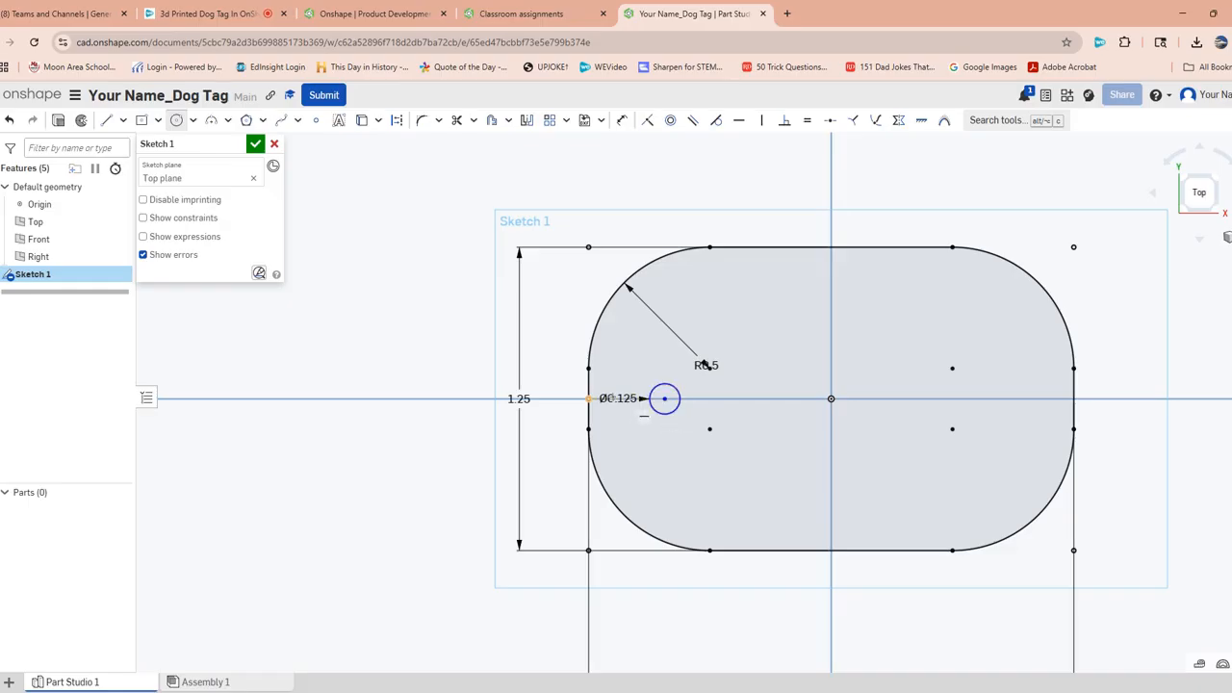
pyautogui.click(670, 400)
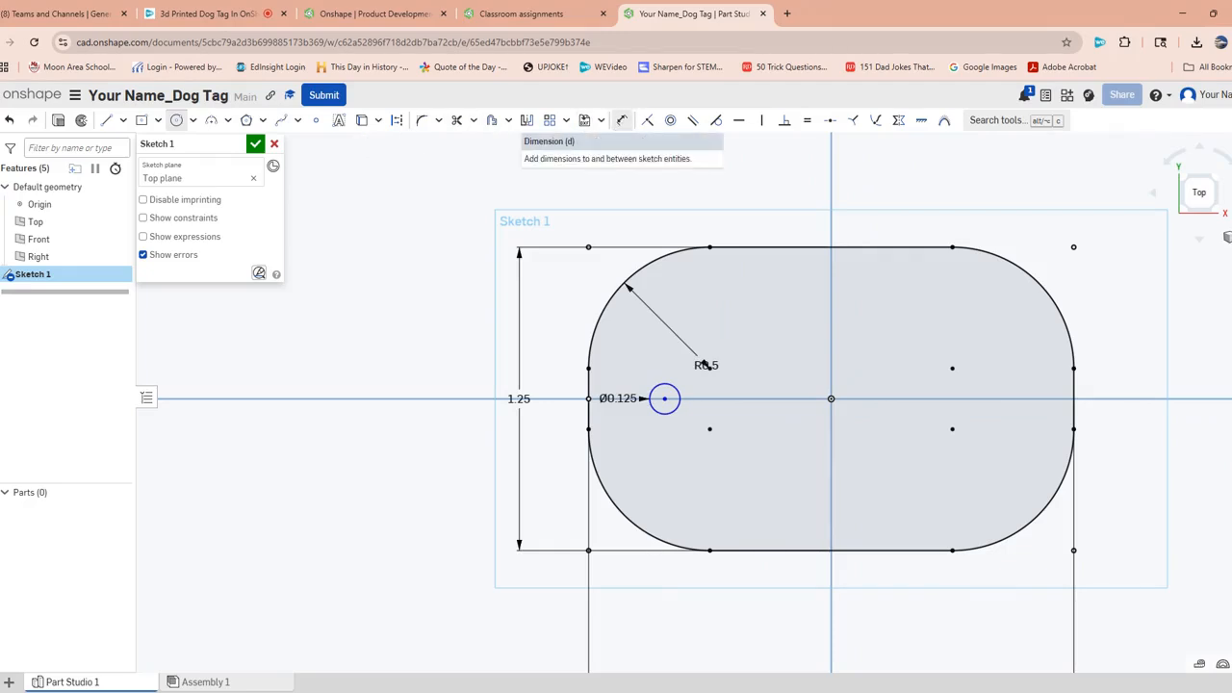
# Dimension the hole's centre 0.13 in from the outline's left edge and finish the sketch.
pyautogui.click(620, 122)
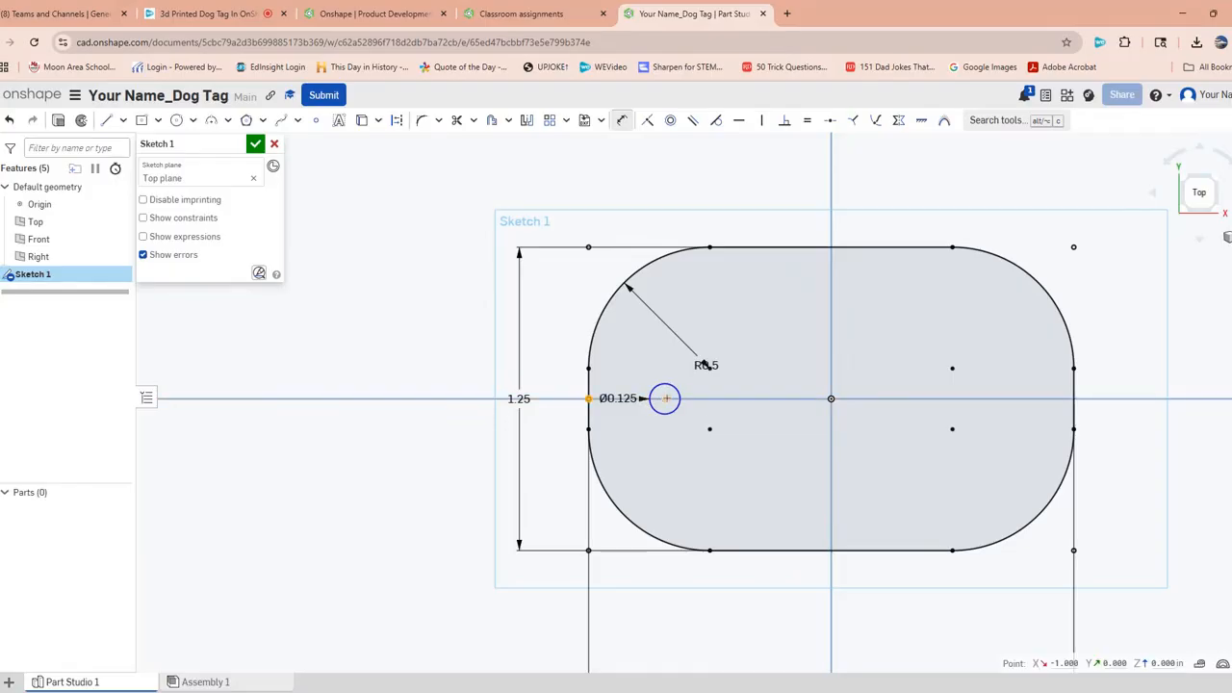
pyautogui.click(664, 397)
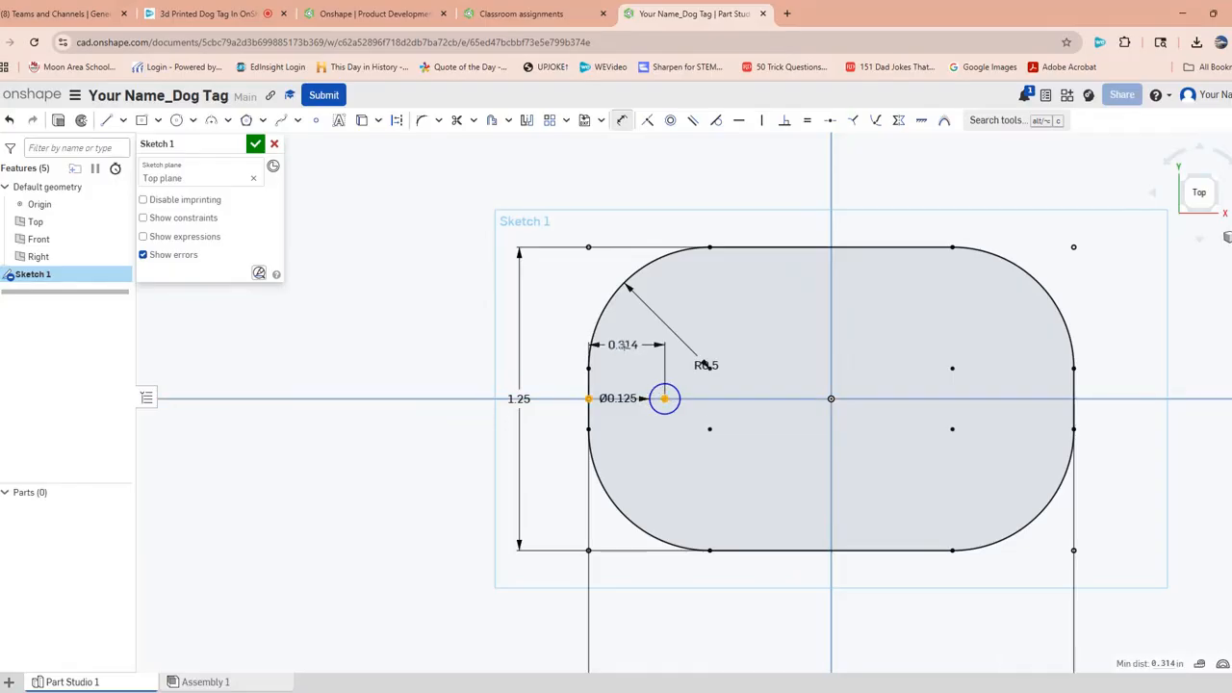
pyautogui.click(703, 364)
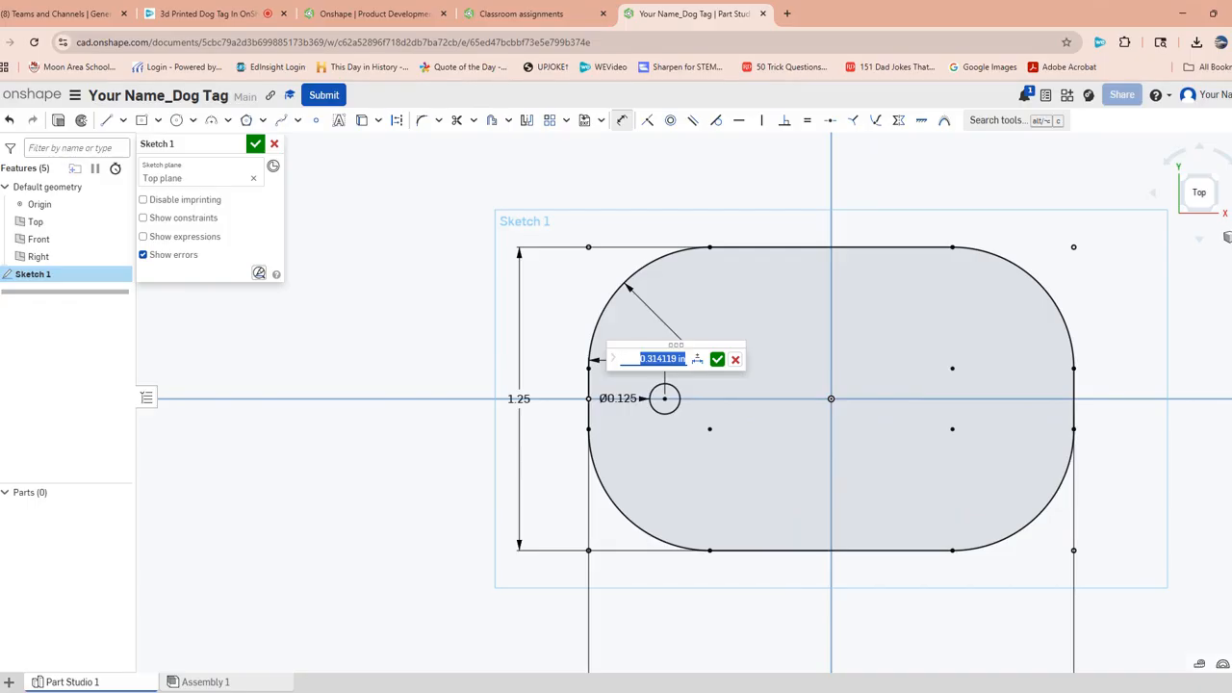
pyautogui.press('BackSpace')
pyautogui.write('13')
pyautogui.press('Return')
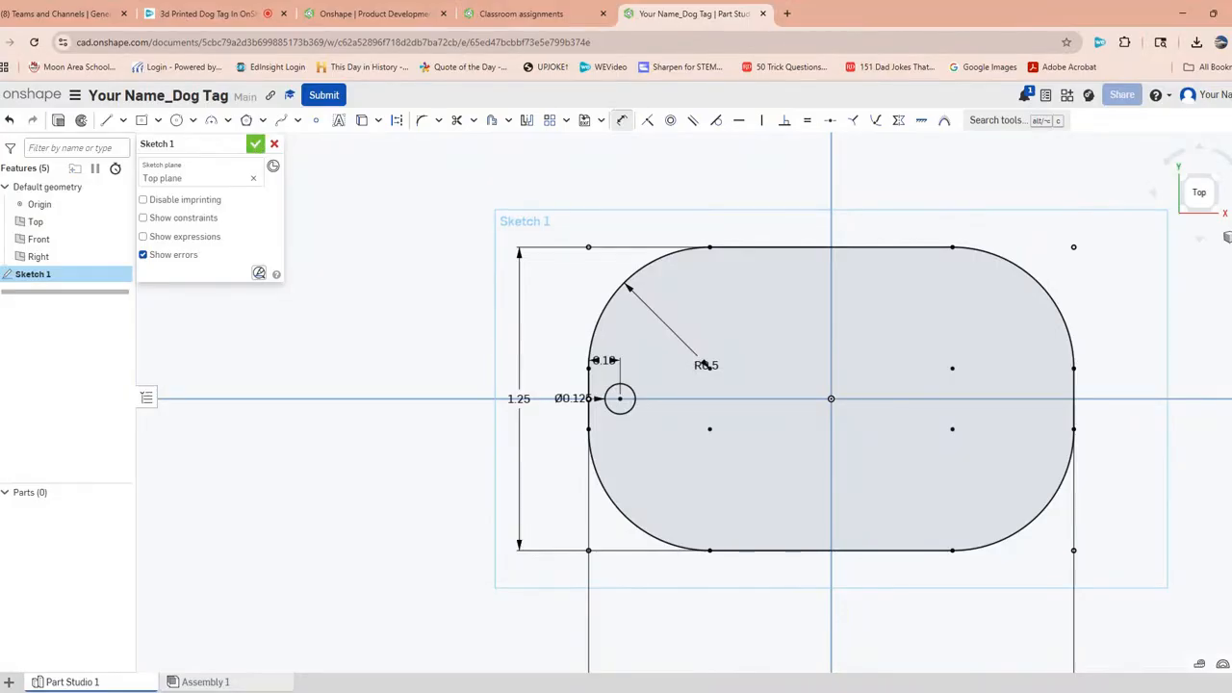
pyautogui.click(255, 144)
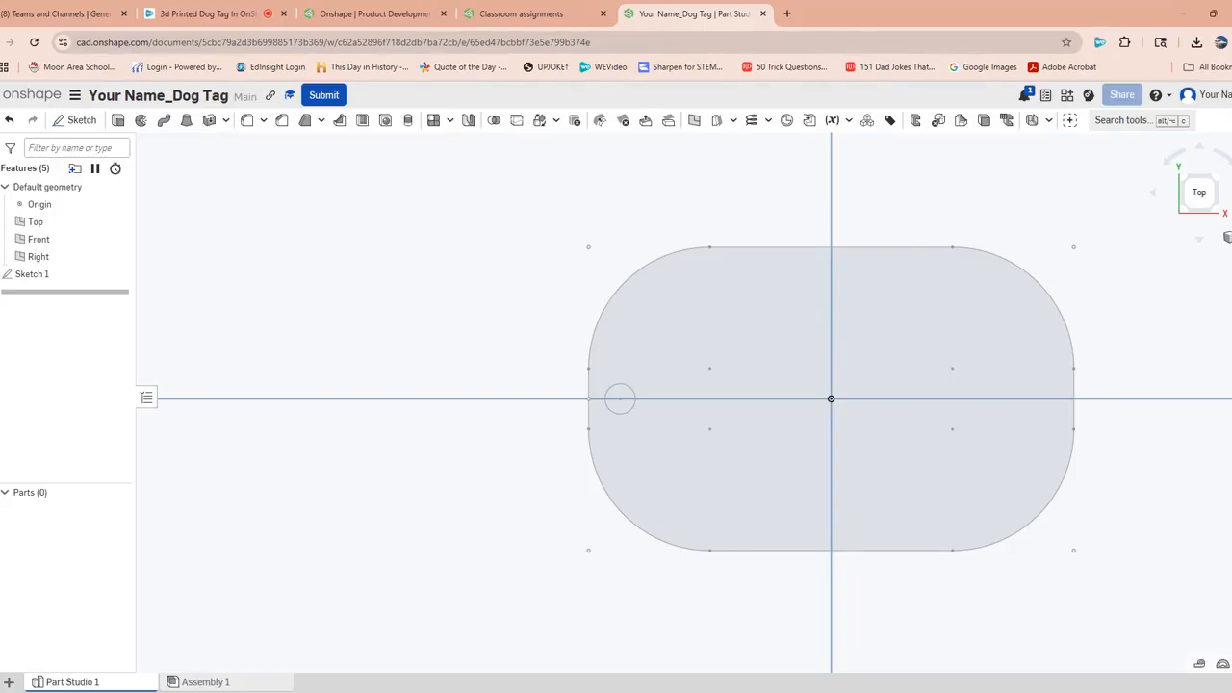
# Extrude the tag outline, leaving the hole open, as a new solid with a depth of 0.05 in.
pyautogui.hotkey('shift', '7')
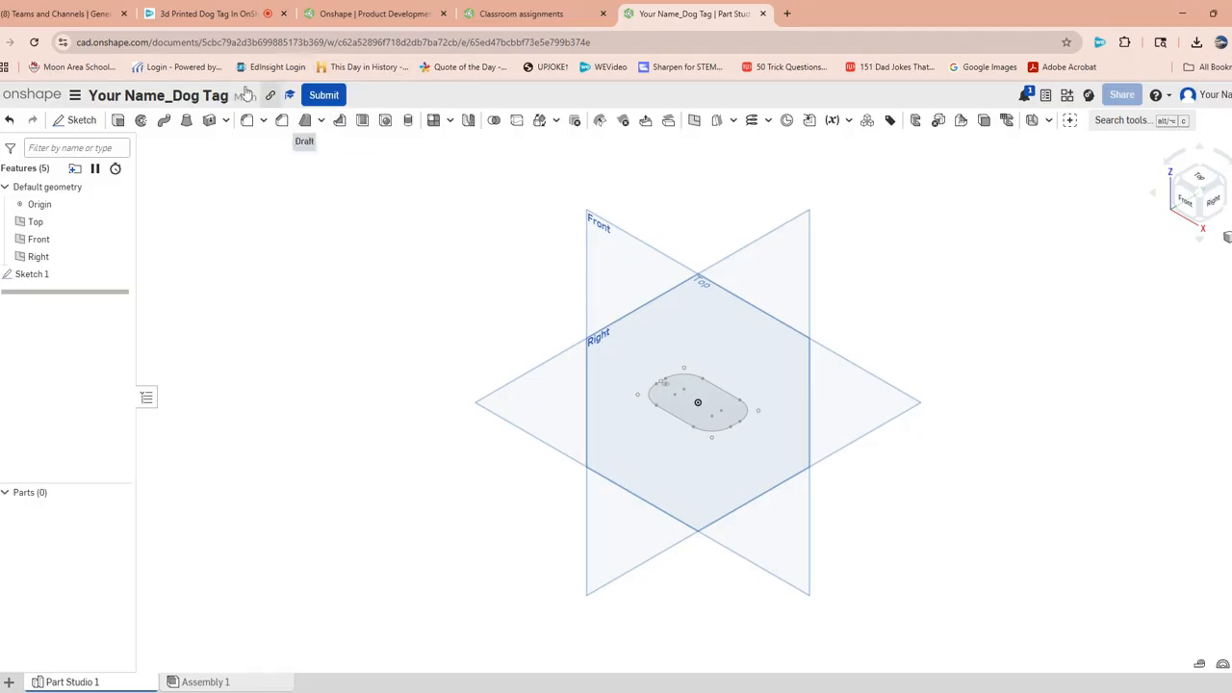
pyautogui.scroll(8, 679, 399)
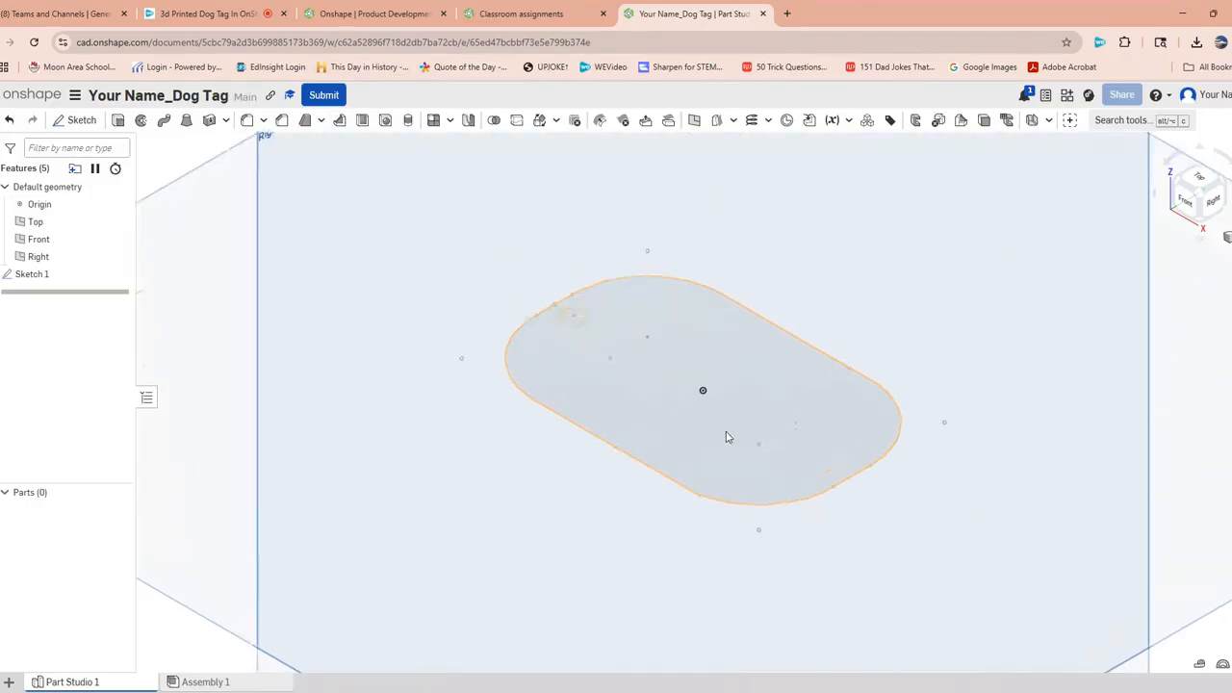
pyautogui.scroll(2, 726, 437)
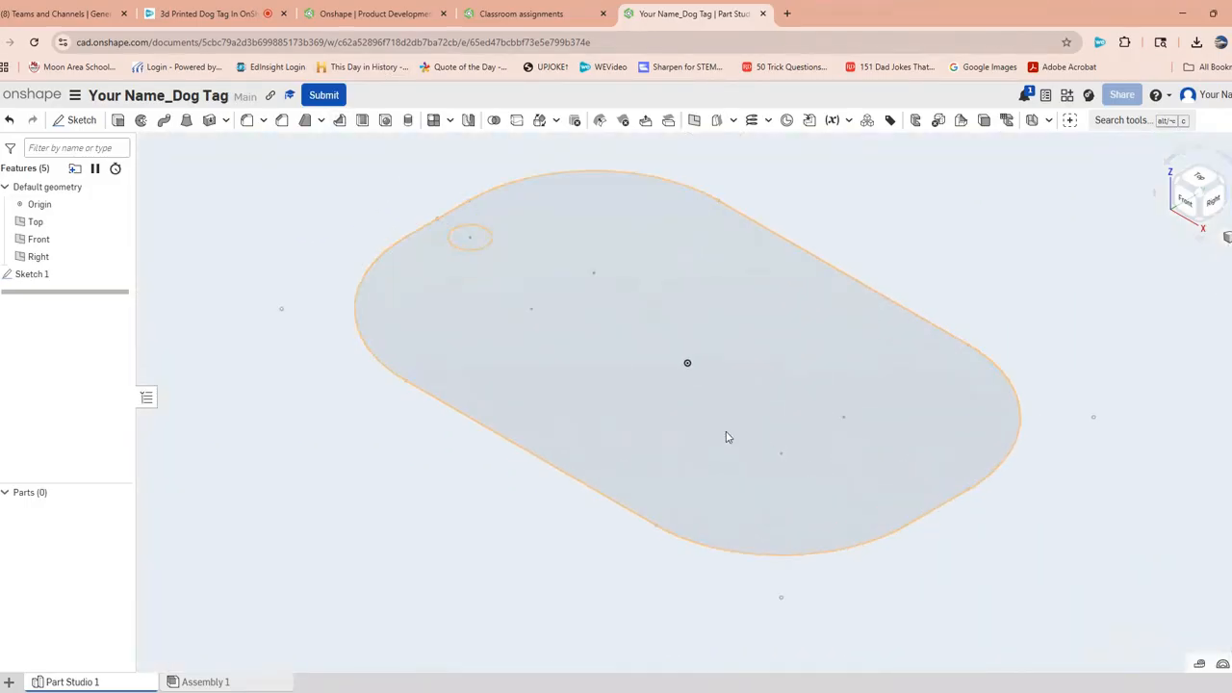
pyautogui.click(118, 121)
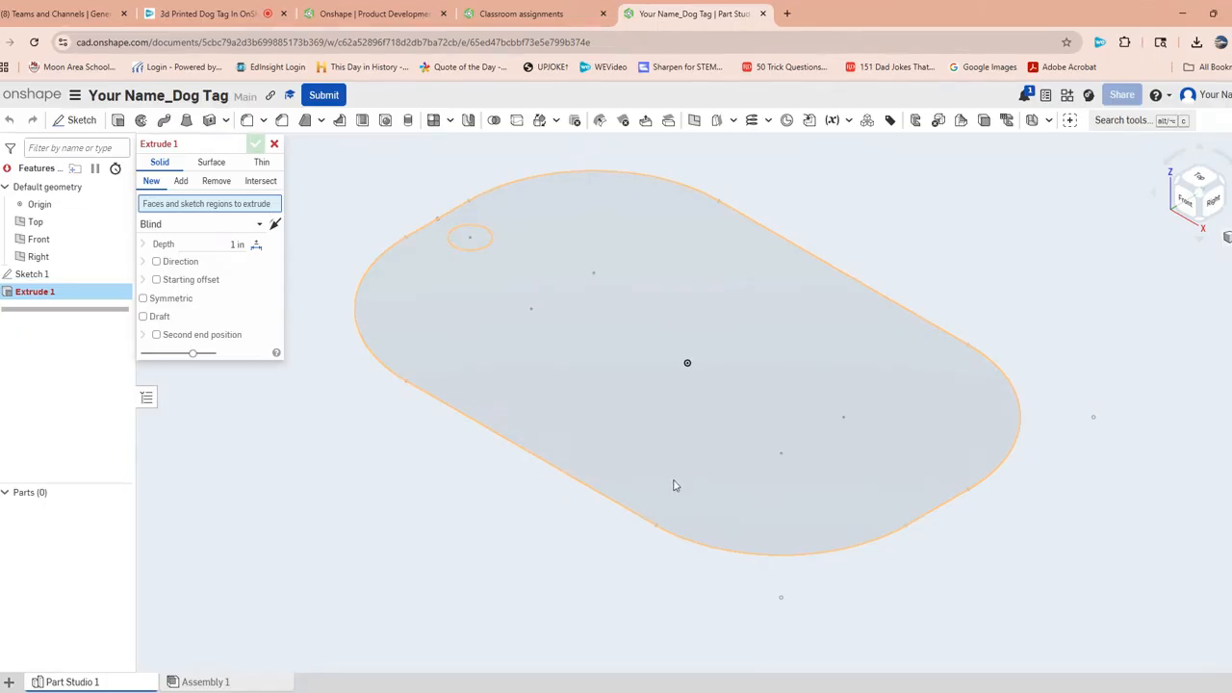
pyautogui.click(689, 507)
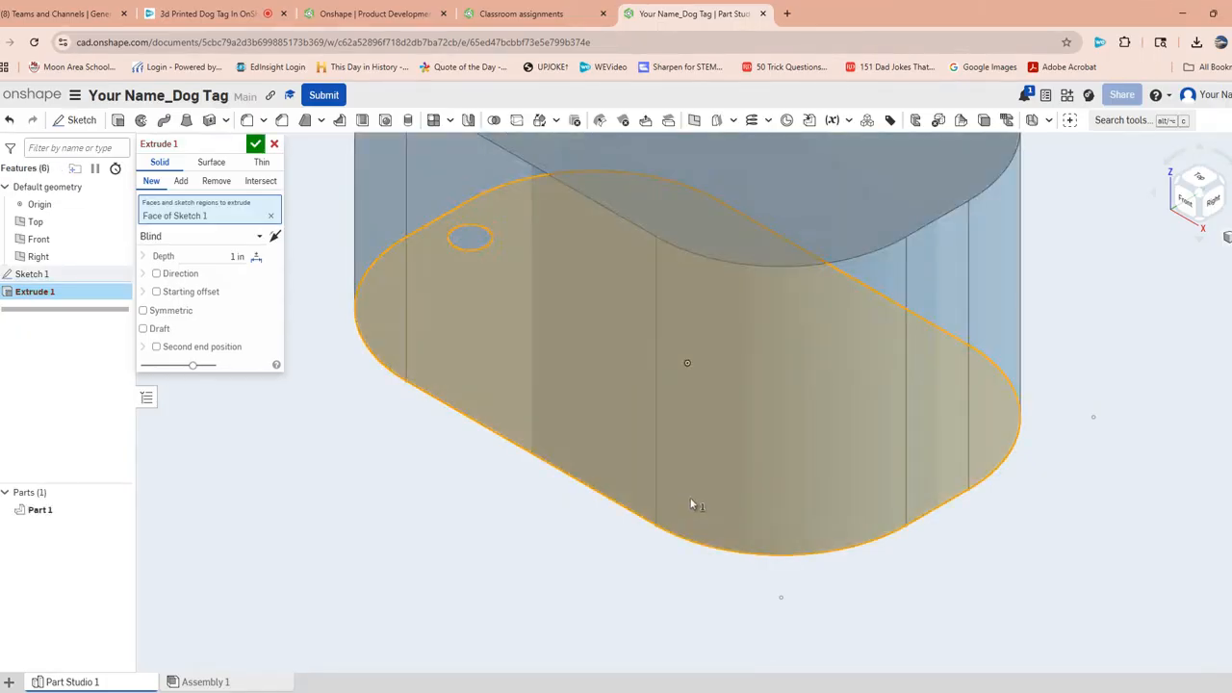
pyautogui.scroll(-5, 522, 298)
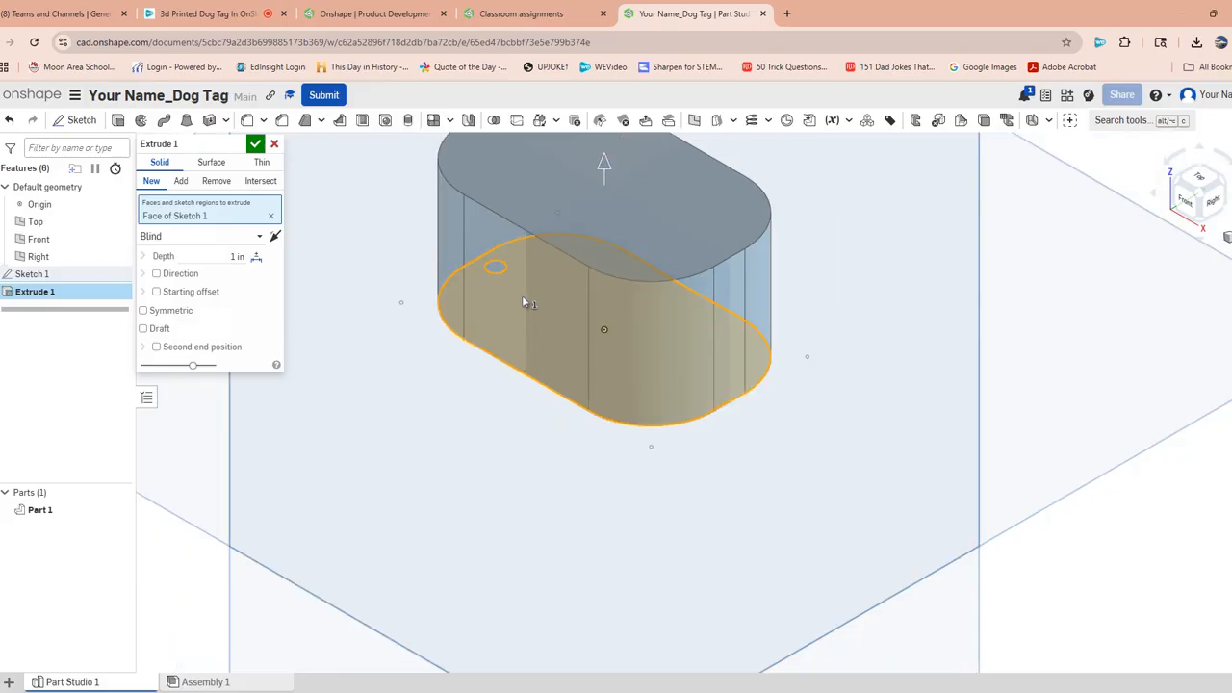
pyautogui.click(237, 256)
pyautogui.press('BackSpace')
pyautogui.write('.05')
pyautogui.press('Return')
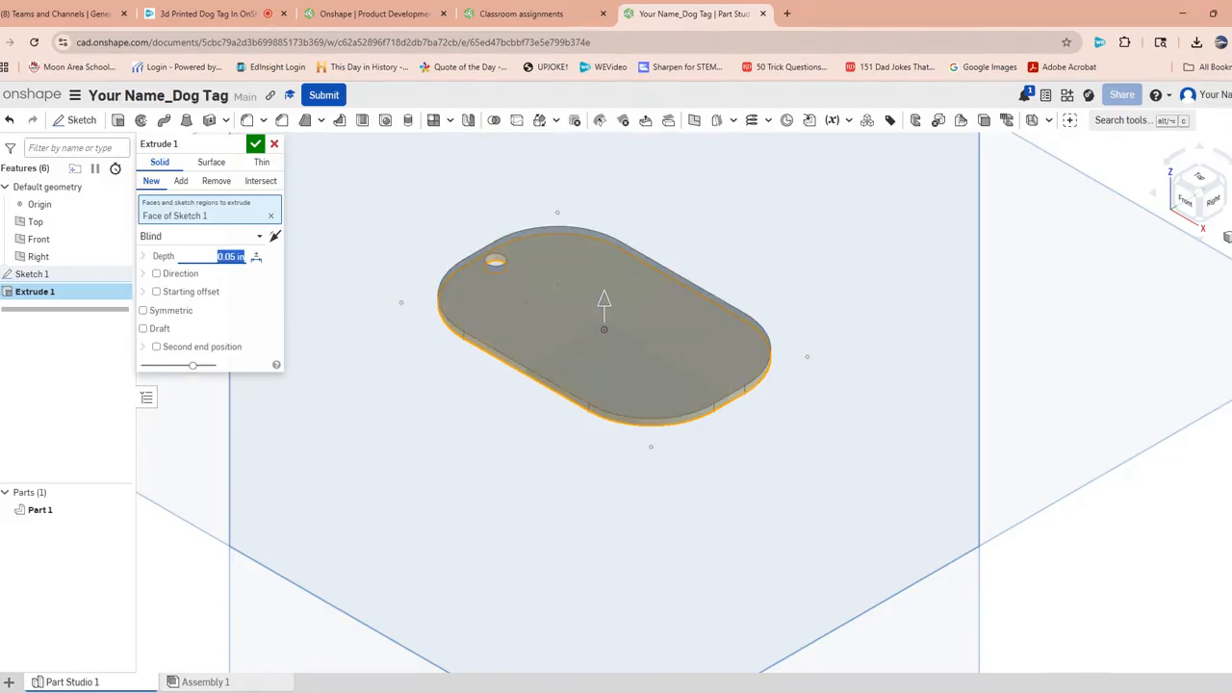
pyautogui.click(256, 145)
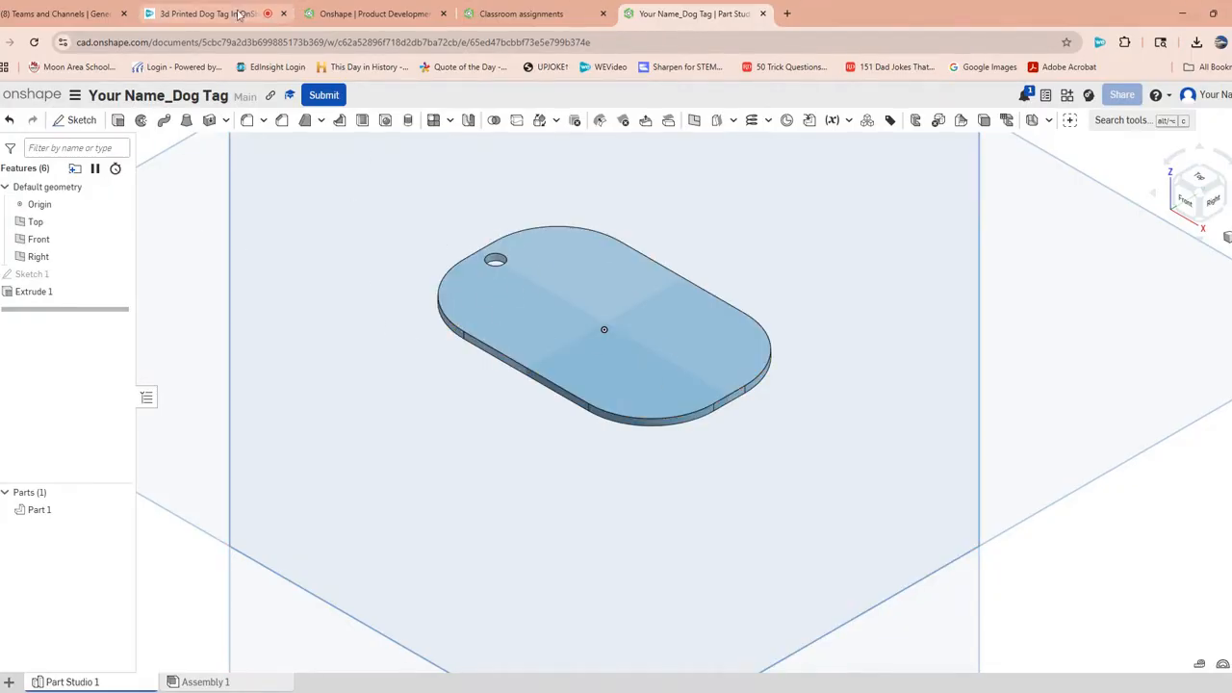
pyautogui.click(73, 121)
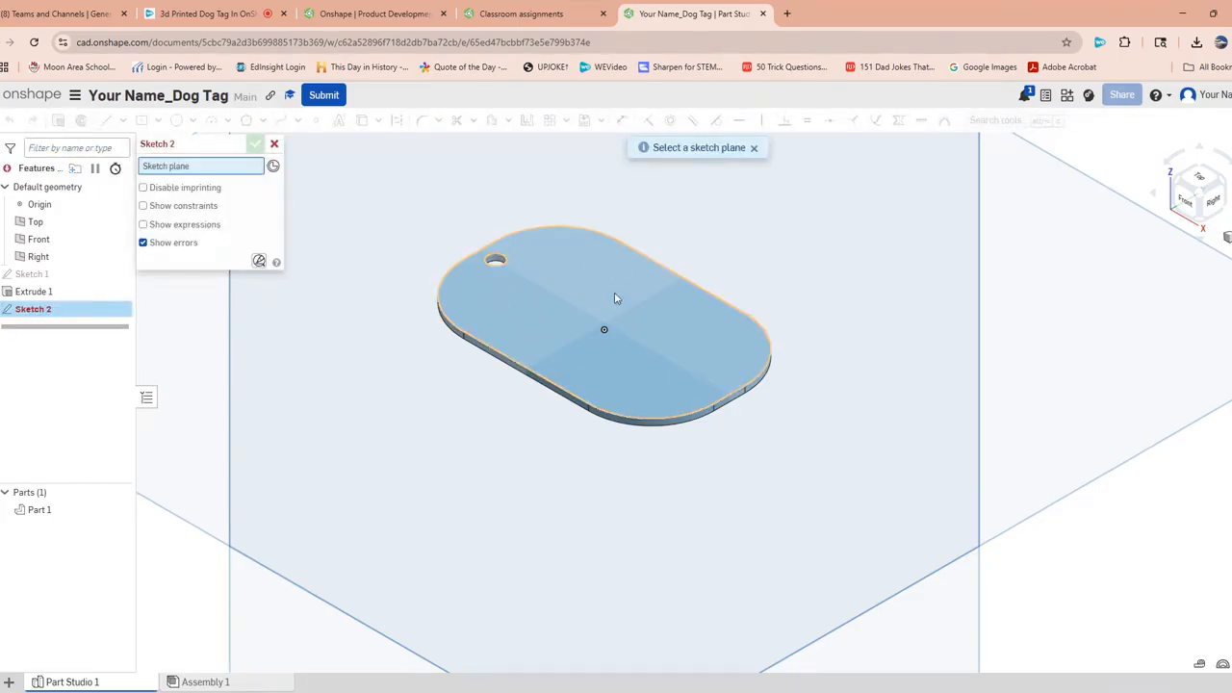
pyautogui.click(550, 322)
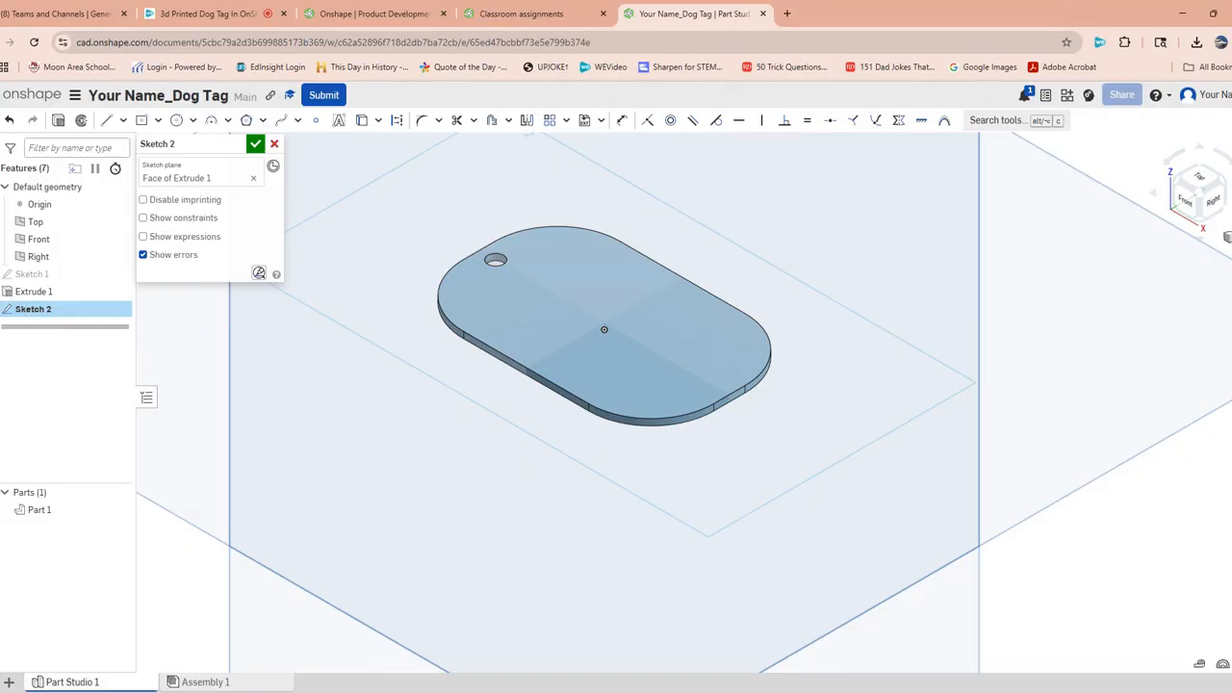
pyautogui.press('n')
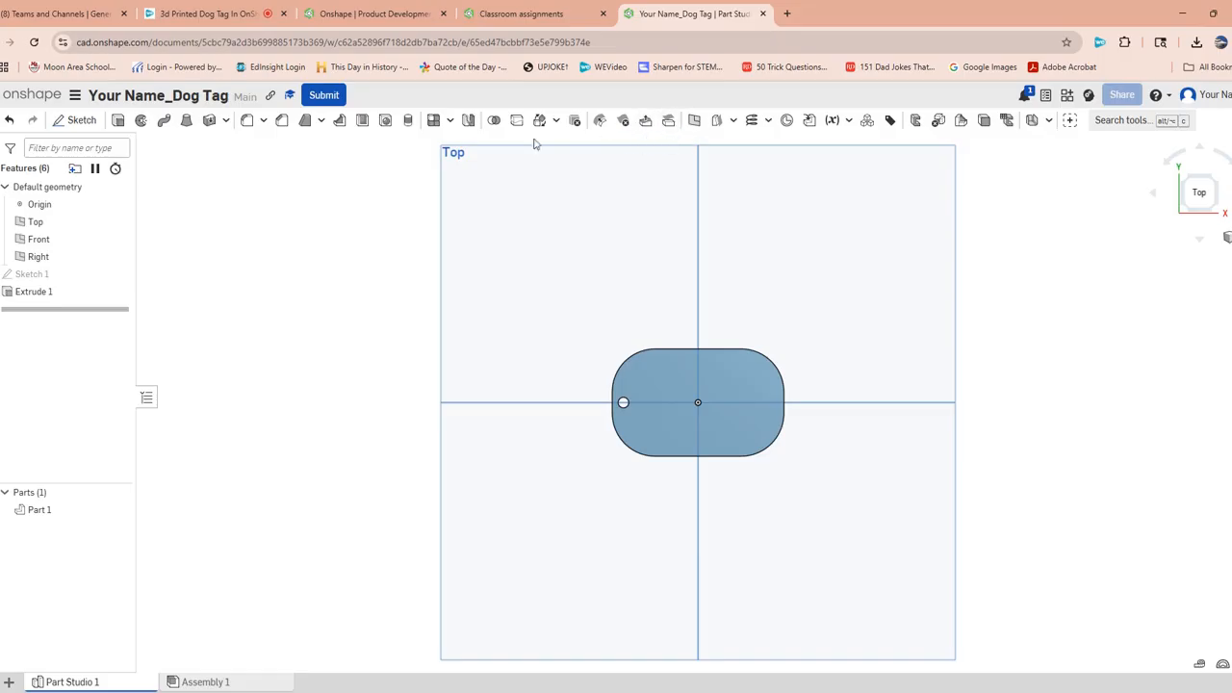
# Start a sketch on the tag's top face and offset the face's outline inward by about 0.07 in.
pyautogui.click(77, 120)
pyautogui.click(679, 388)
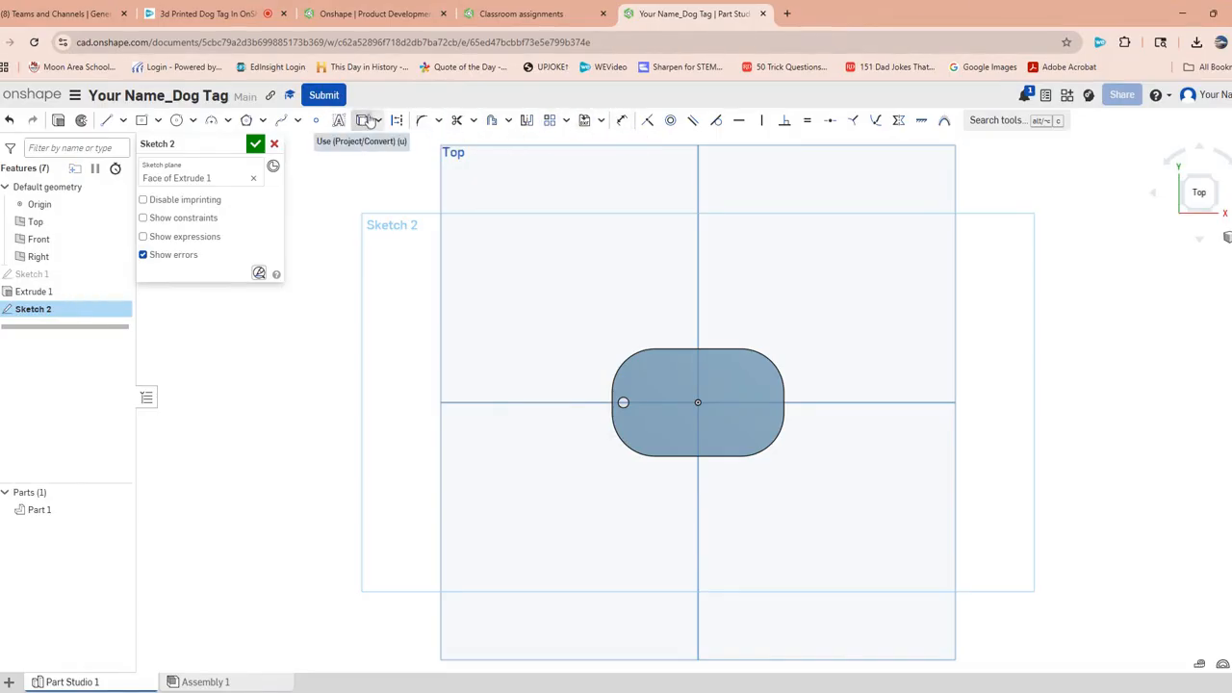
pyautogui.click(492, 120)
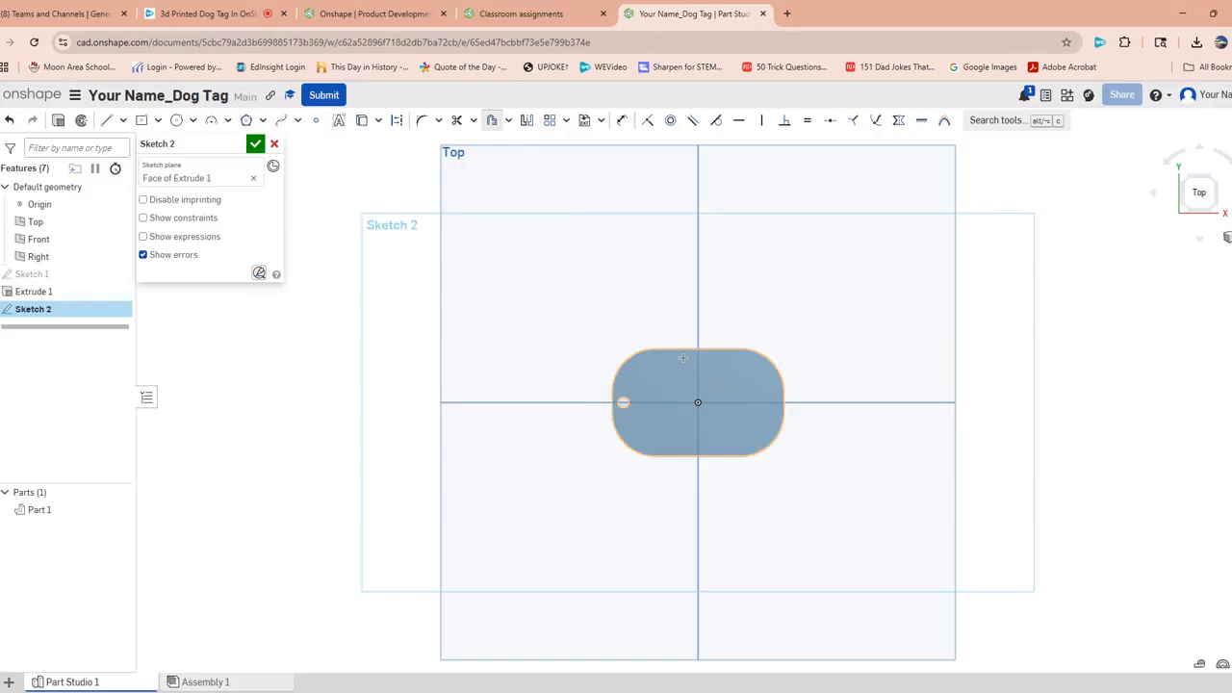
pyautogui.click(682, 358)
pyautogui.moveTo(835, 402); pyautogui.dragTo(809, 383)
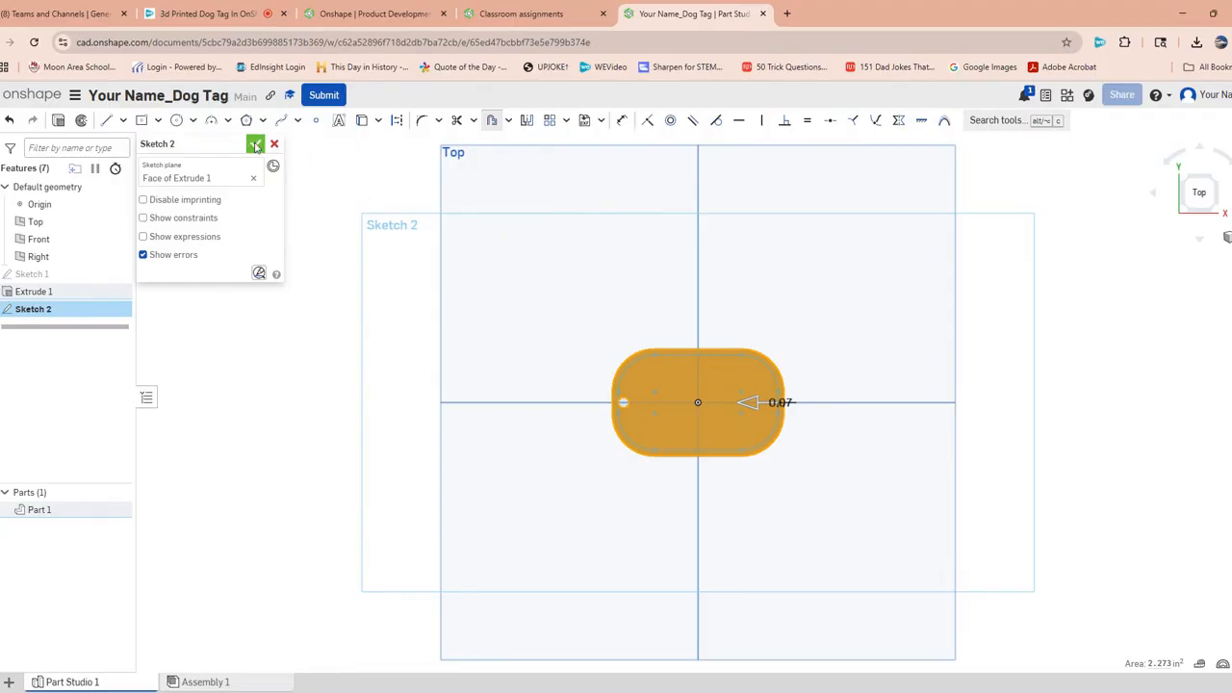
# Set the outline's inward offset distance to 0.031 in and finish the sketch.
pyautogui.click(491, 124)
pyautogui.click(747, 402)
pyautogui.press('BackSpace')
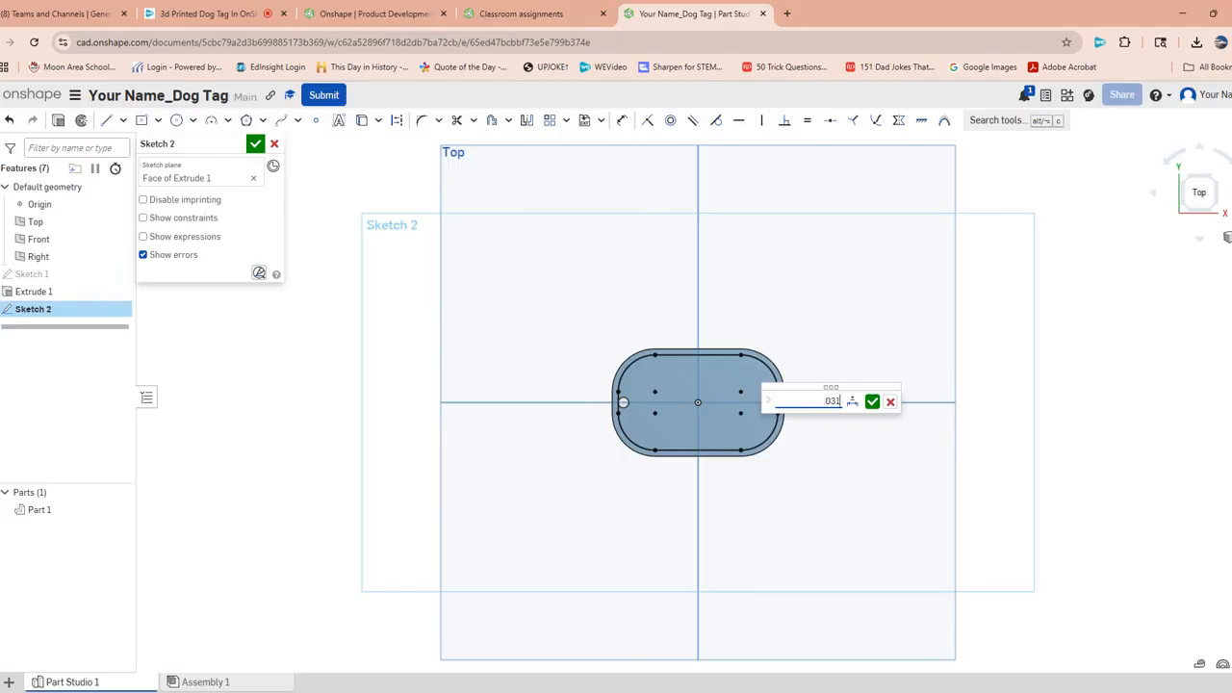
pyautogui.press('Return')
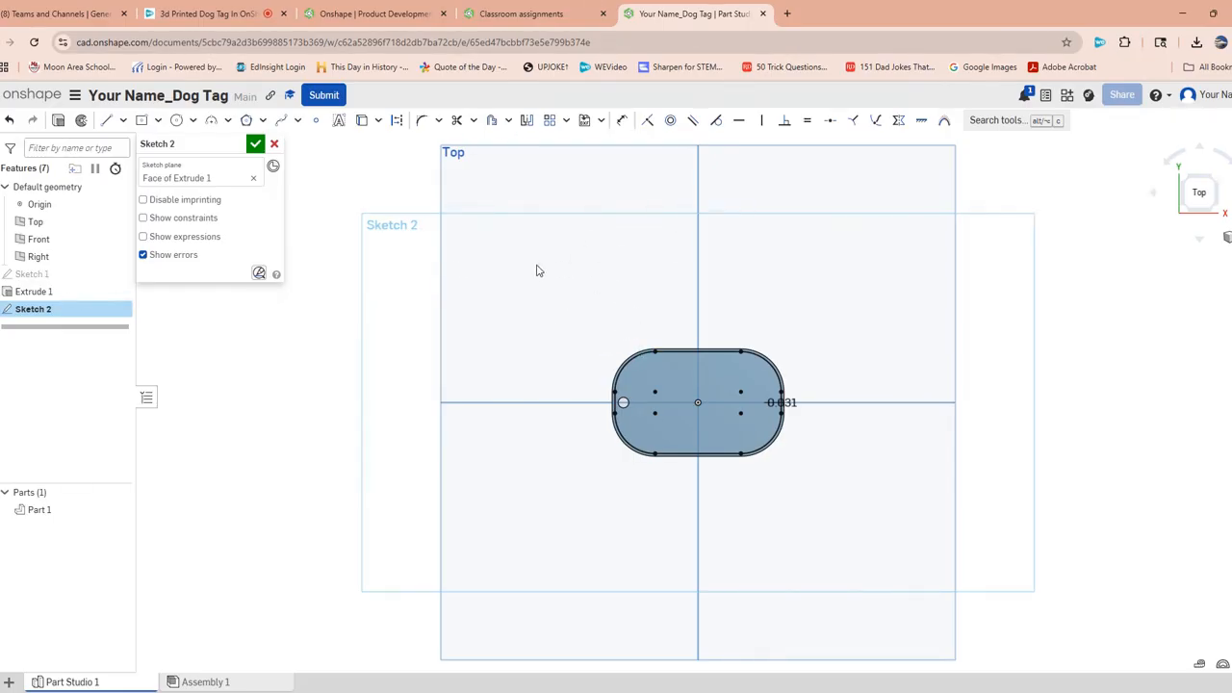
pyautogui.click(255, 144)
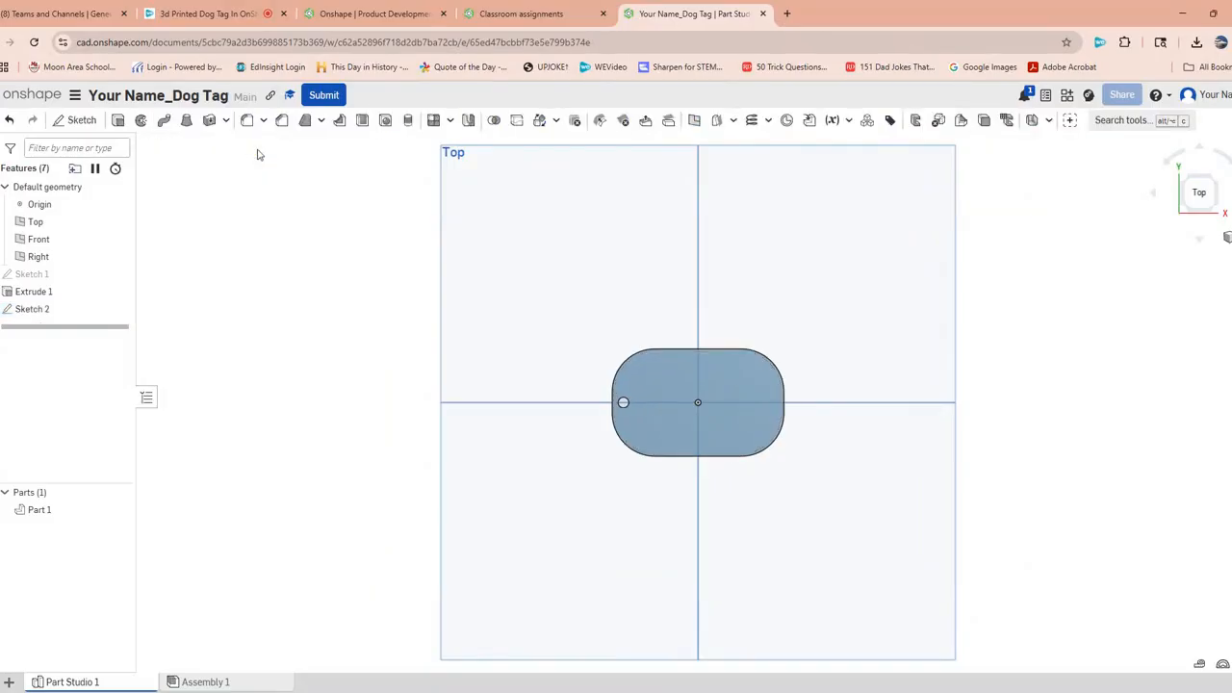
# Extrude the narrow border region between the offset and the tag's edge 0.0156 in, adding it to the existing part.
pyautogui.hotkey('shift', '7')
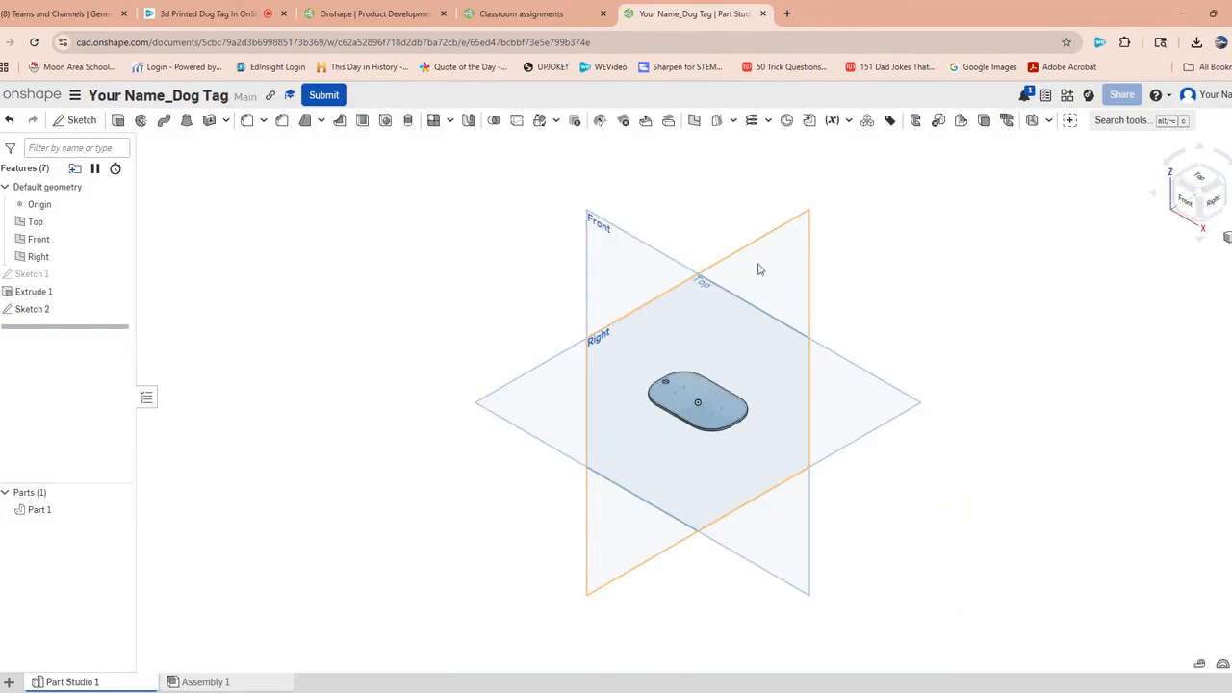
pyautogui.scroll(5, 700, 451)
pyautogui.scroll(4, 701, 450)
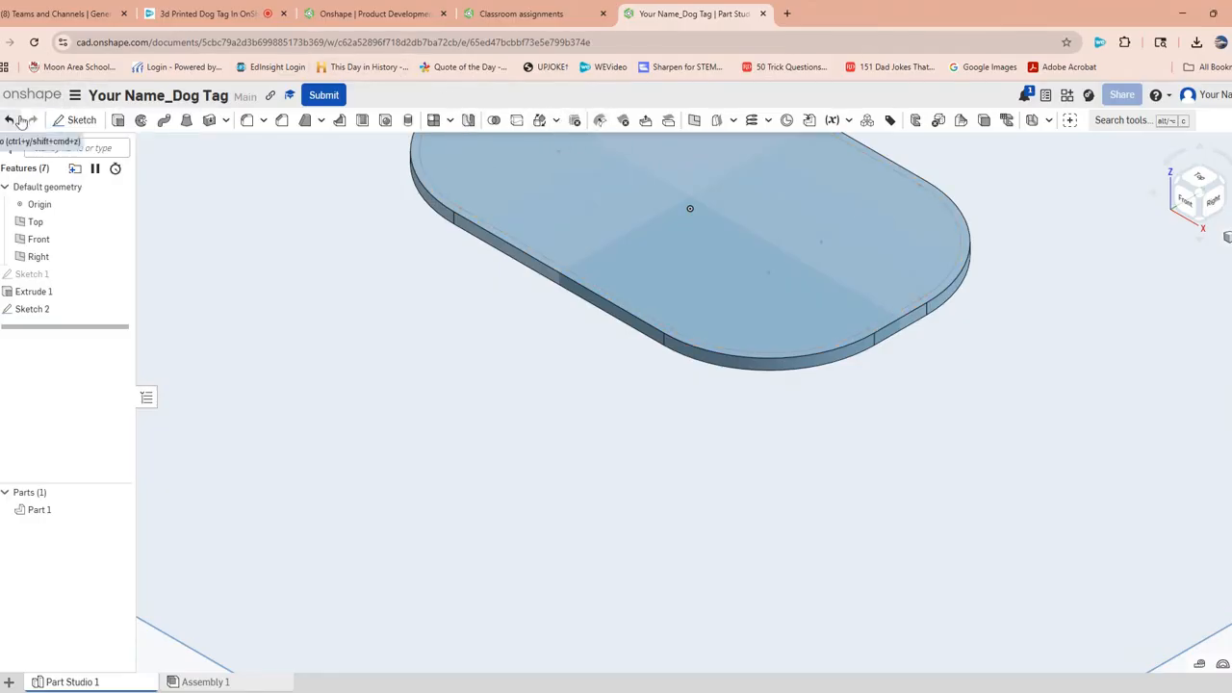
pyautogui.click(119, 120)
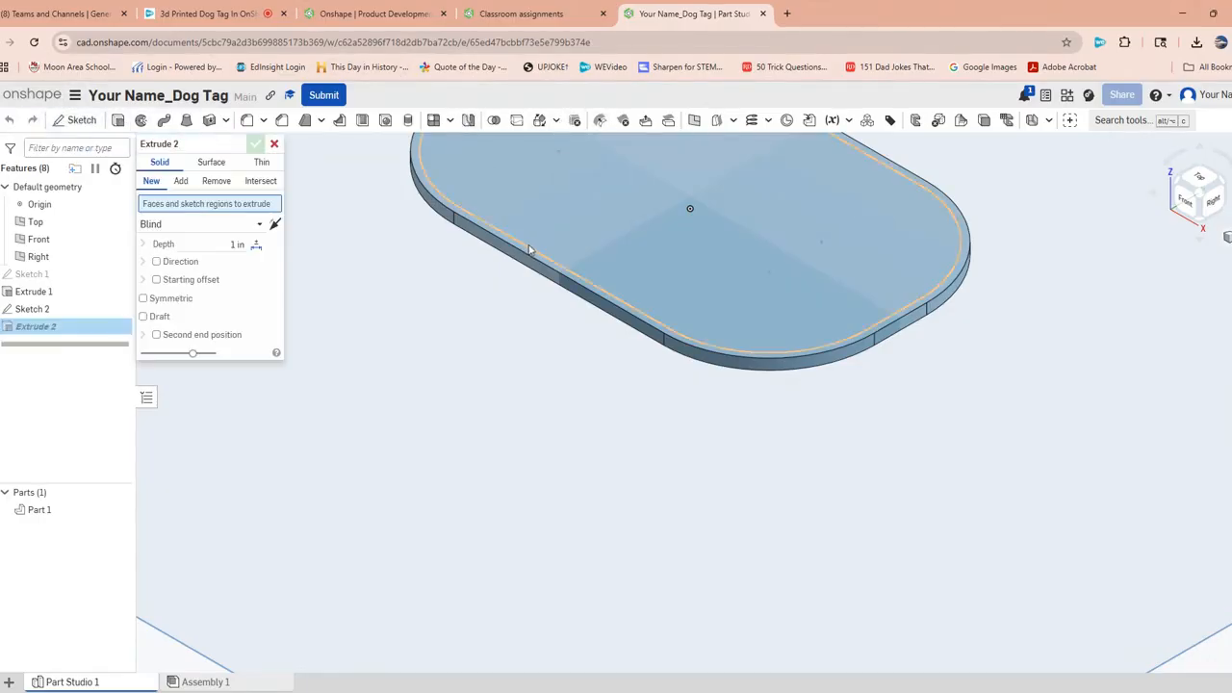
pyautogui.click(532, 258)
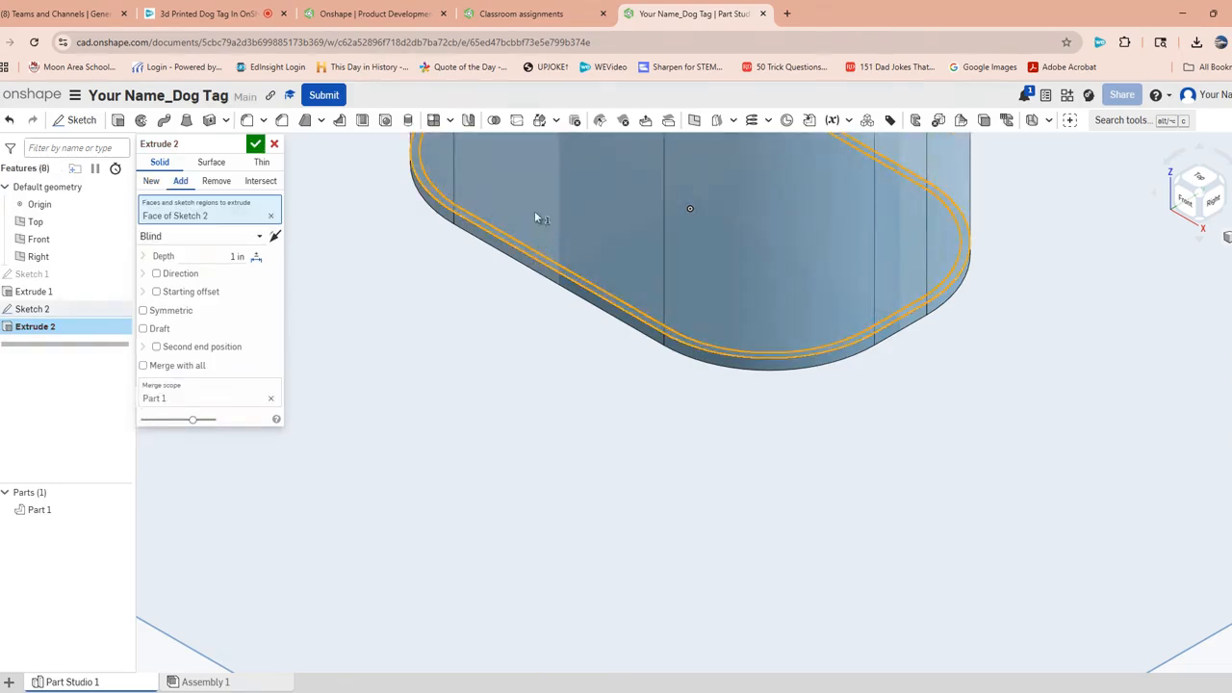
pyautogui.scroll(-3, 395, 299)
pyautogui.click(221, 256)
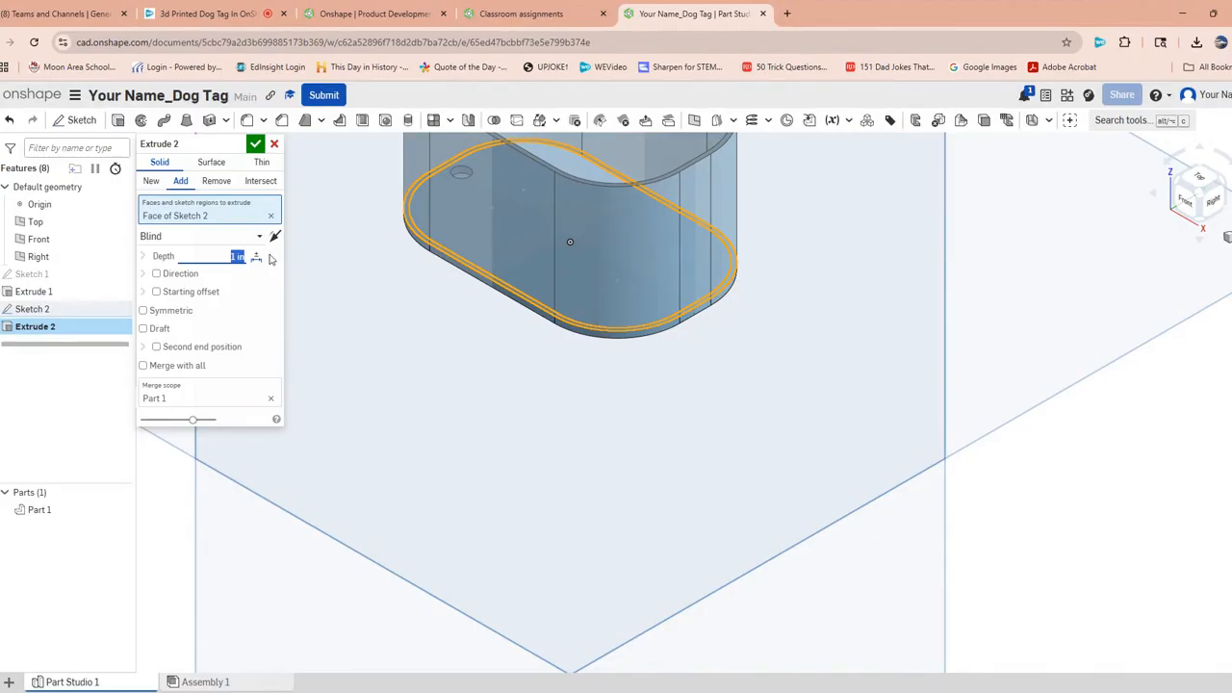
pyautogui.press('BackSpace')
pyautogui.write('.0156')
pyautogui.press('Return')
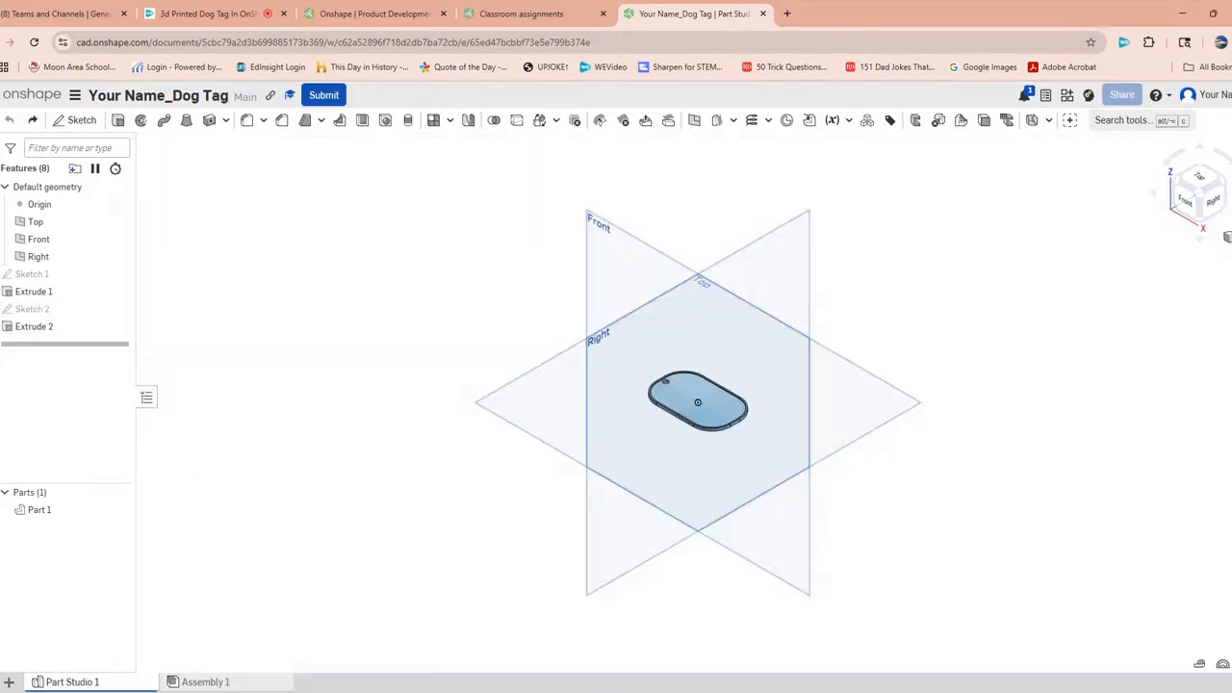
# Start a sketch on the flat underside of the dog tag.
pyautogui.scroll(1, 326, 425)
pyautogui.scroll(-1, 326, 426)
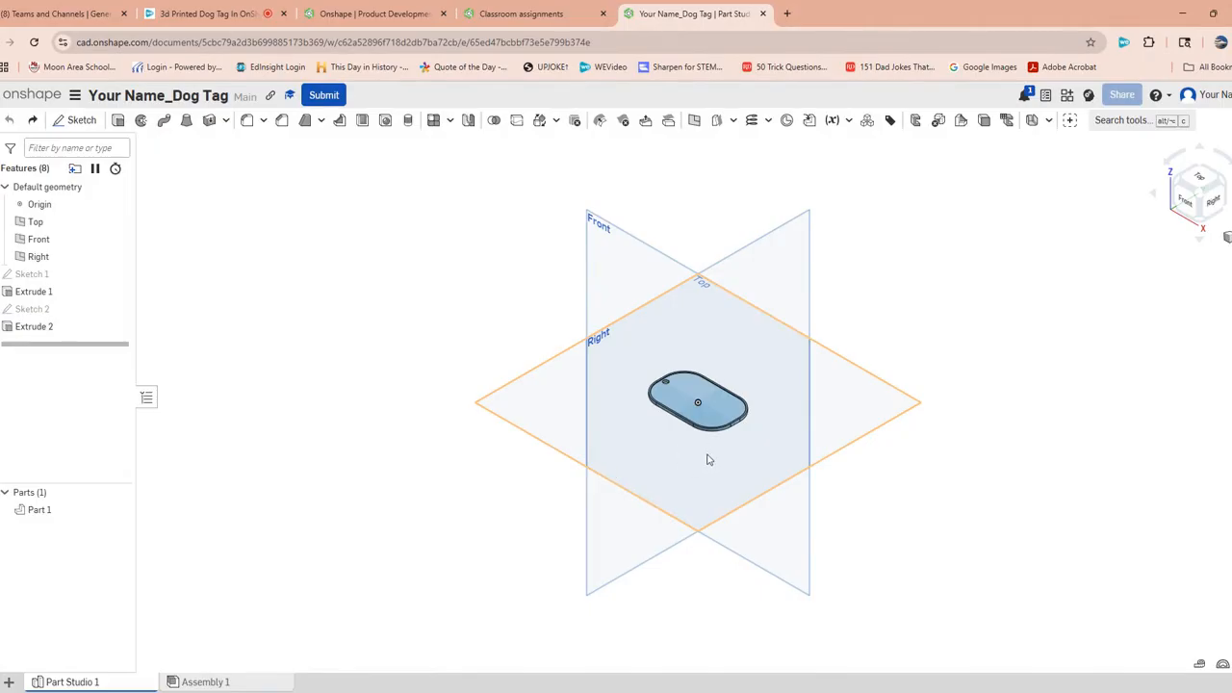
pyautogui.moveTo(707, 459); pyautogui.dragTo(720, 322, button='right')
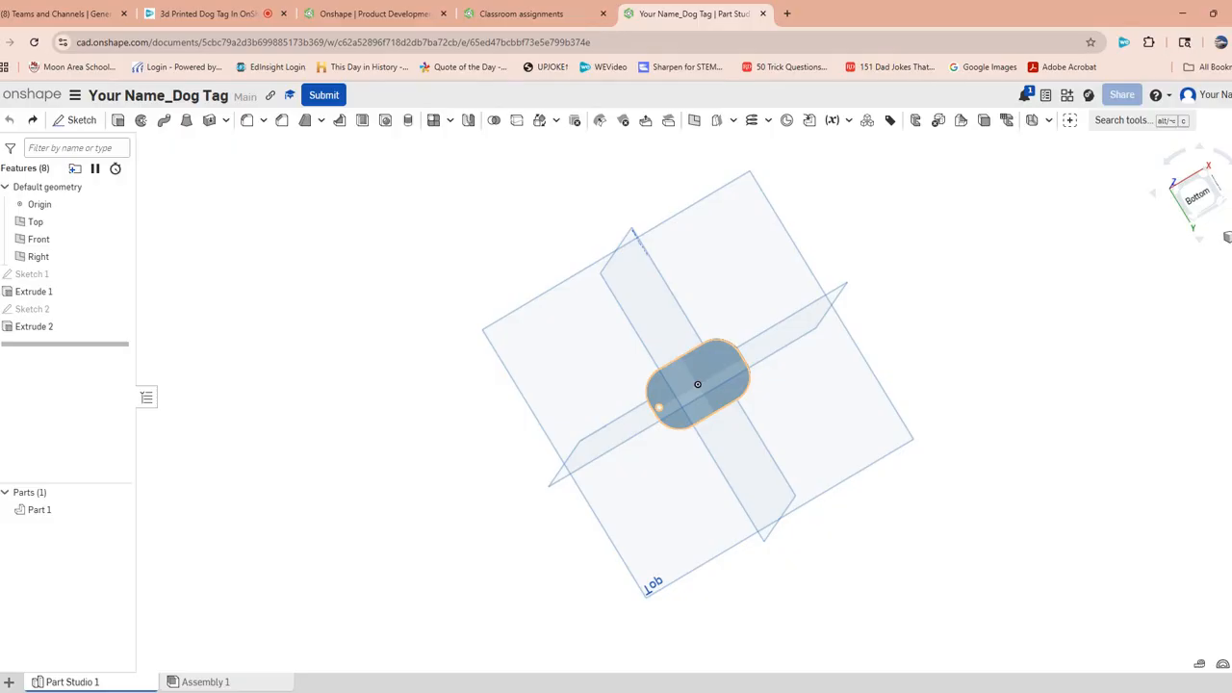
pyautogui.press('n')
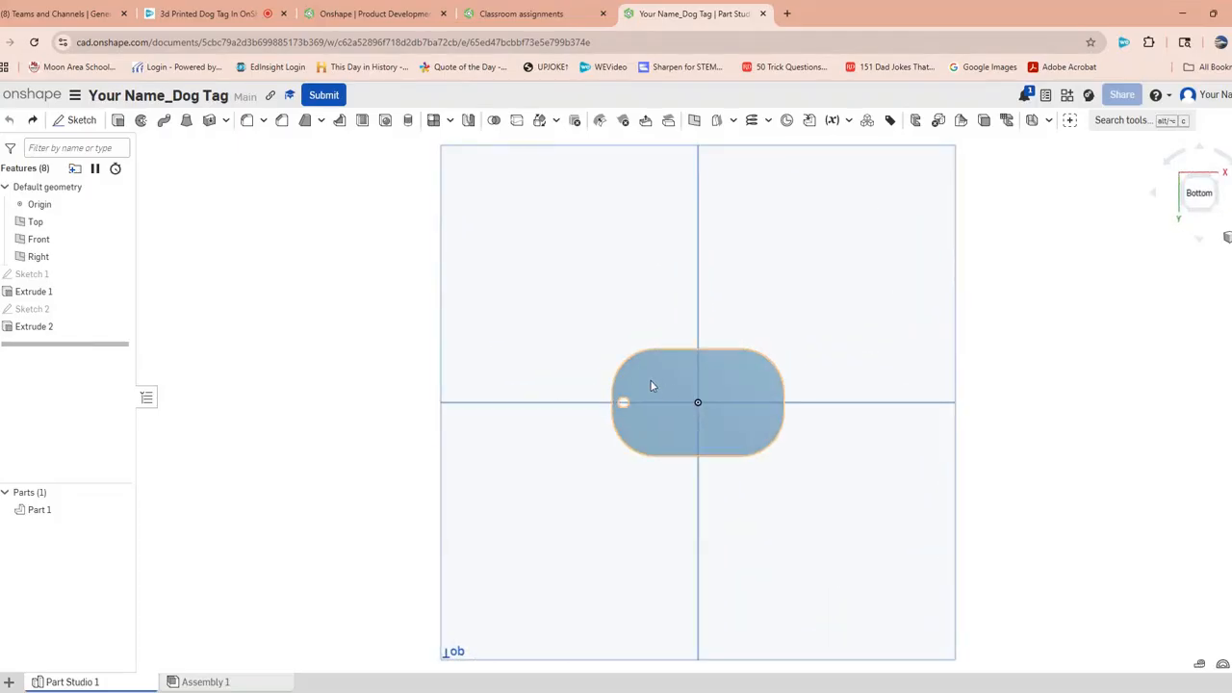
pyautogui.moveTo(777, 384); pyautogui.dragTo(747, 430, button='right')
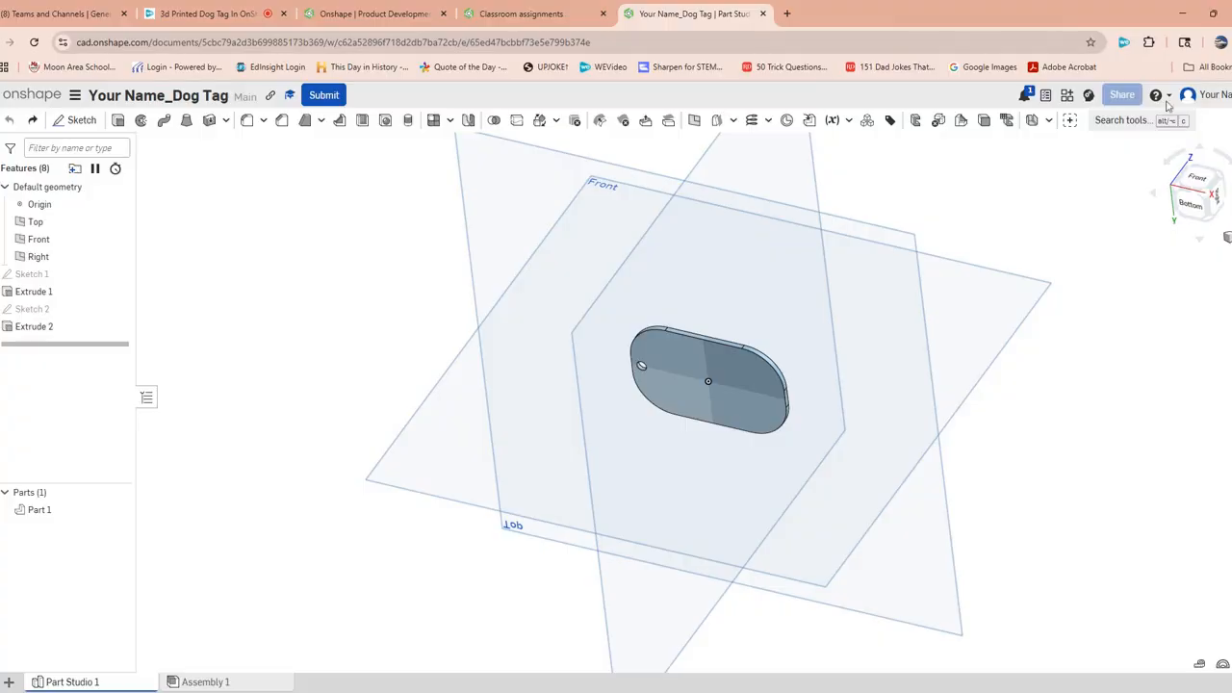
pyautogui.click(661, 364)
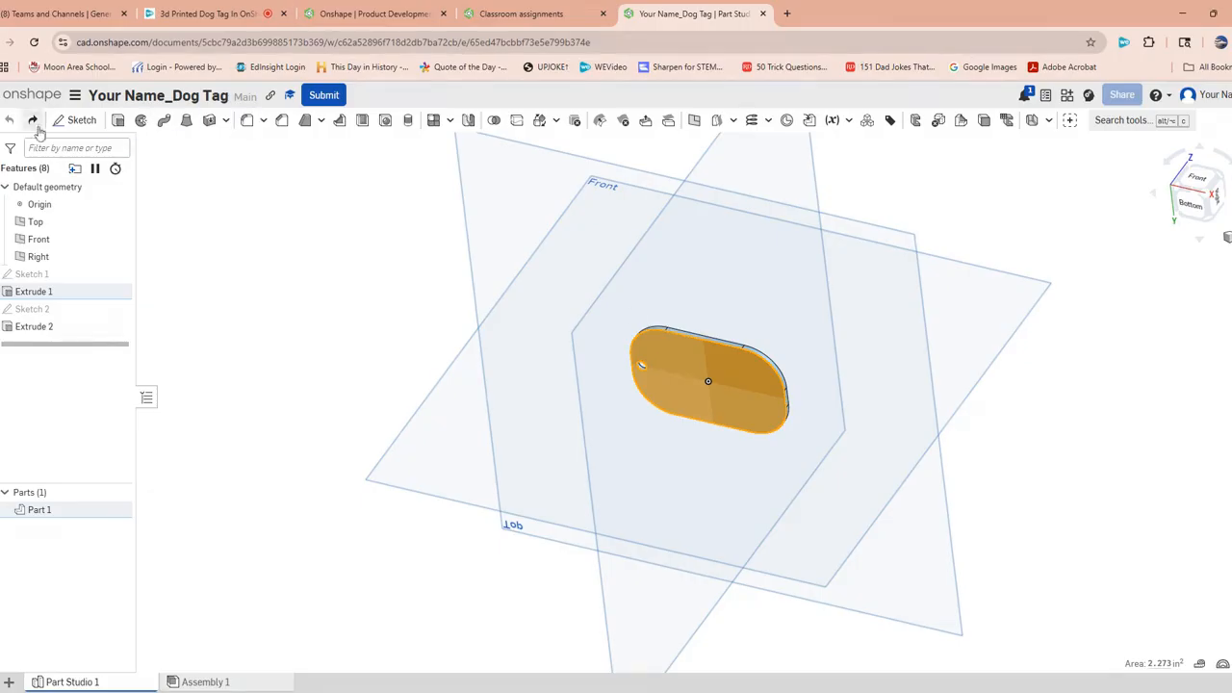
pyautogui.click(78, 126)
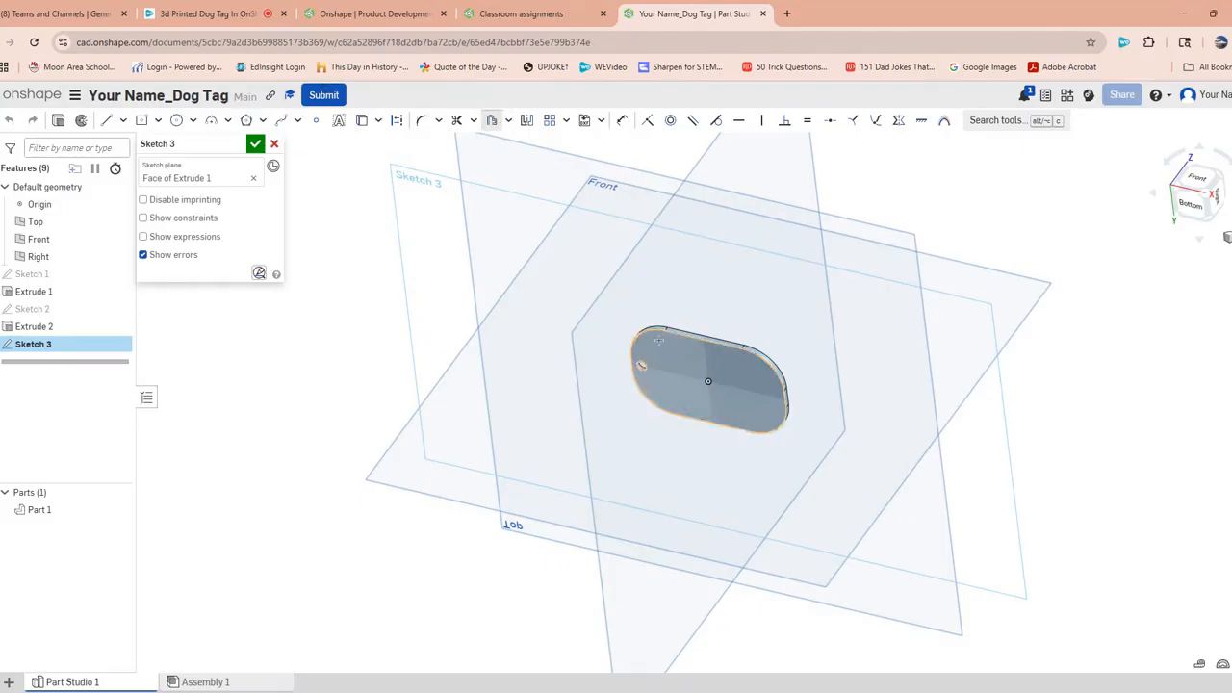
# Offset the underside face's outline inward by 0.031 in and finish the sketch.
pyautogui.click(745, 389)
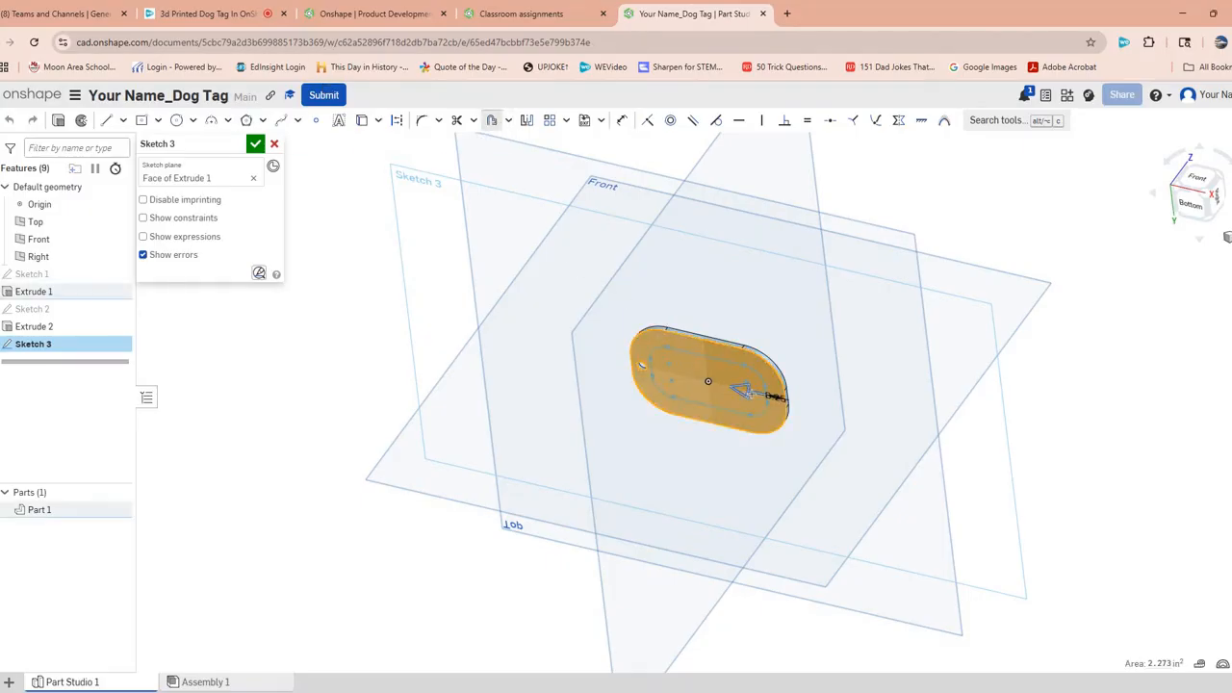
pyautogui.moveTo(749, 392)
pyautogui.mouseDown()
pyautogui.moveTo(871, 419)
pyautogui.moveTo(743, 391)
pyautogui.moveTo(757, 407)
pyautogui.mouseUp()
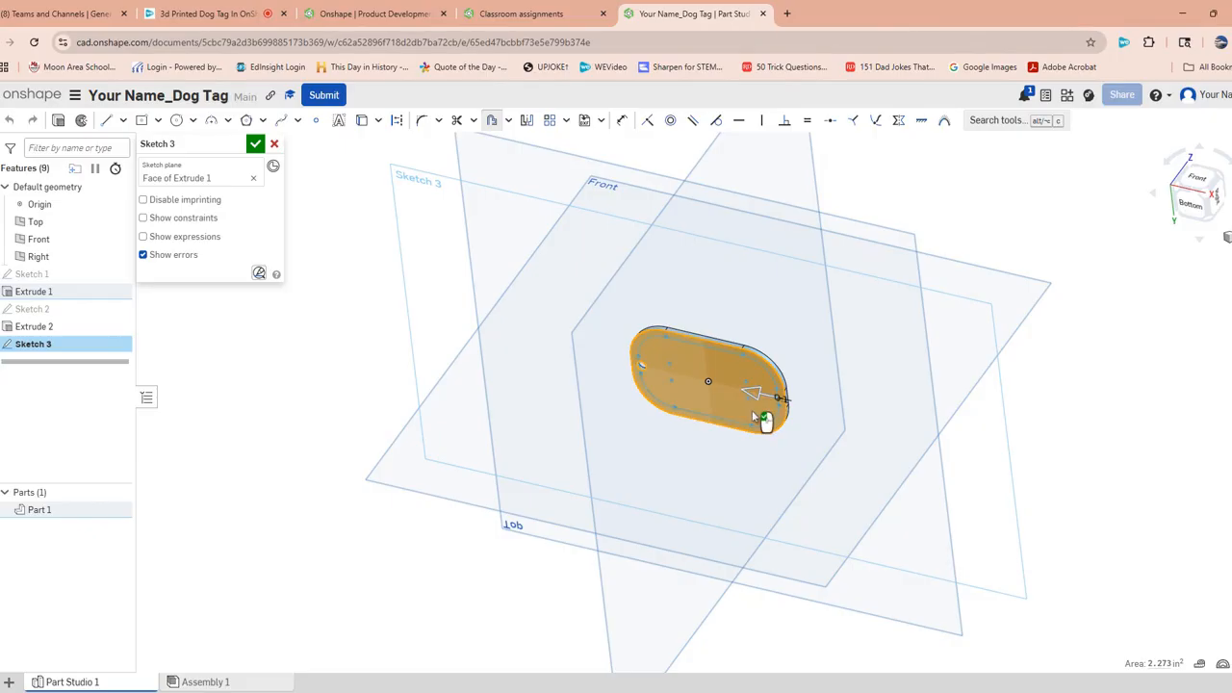
pyautogui.click(756, 416)
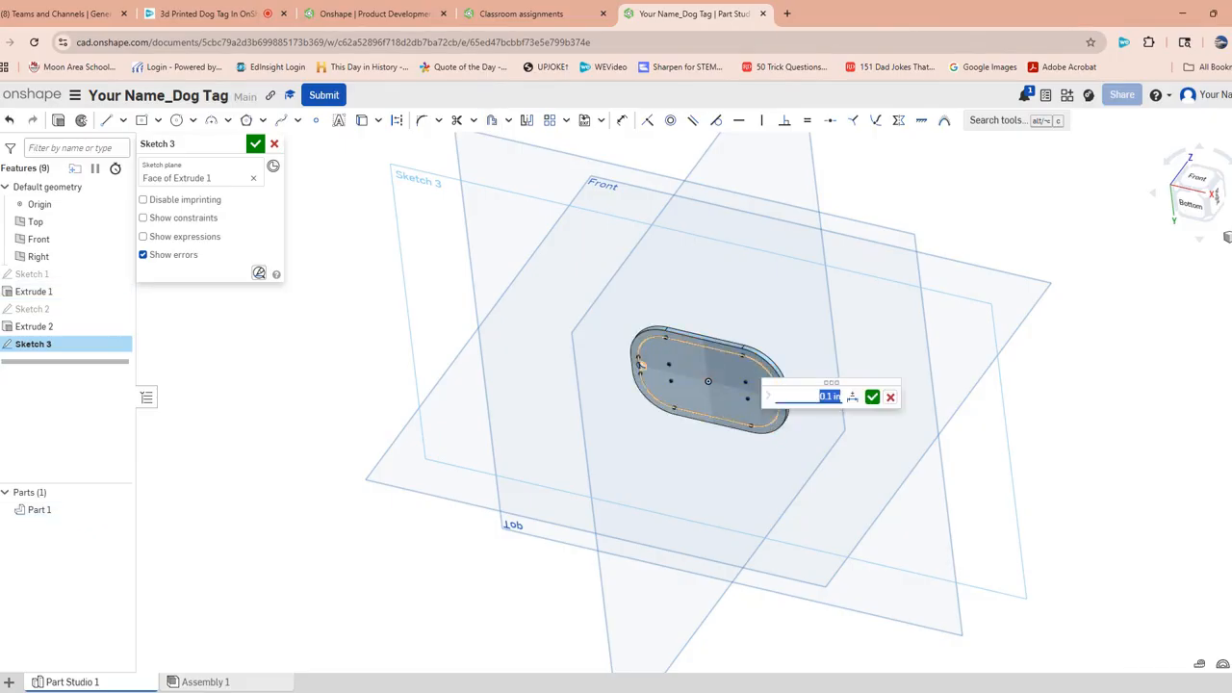
pyautogui.write('0')
pyautogui.press('Return')
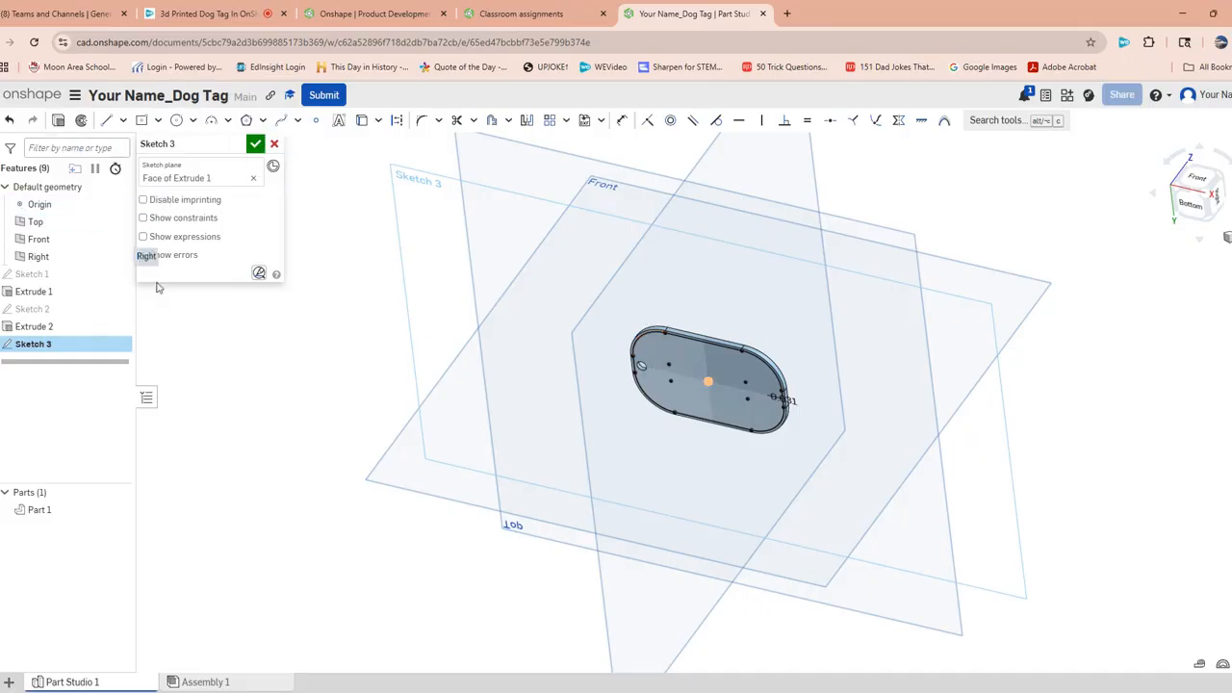
pyautogui.click(255, 143)
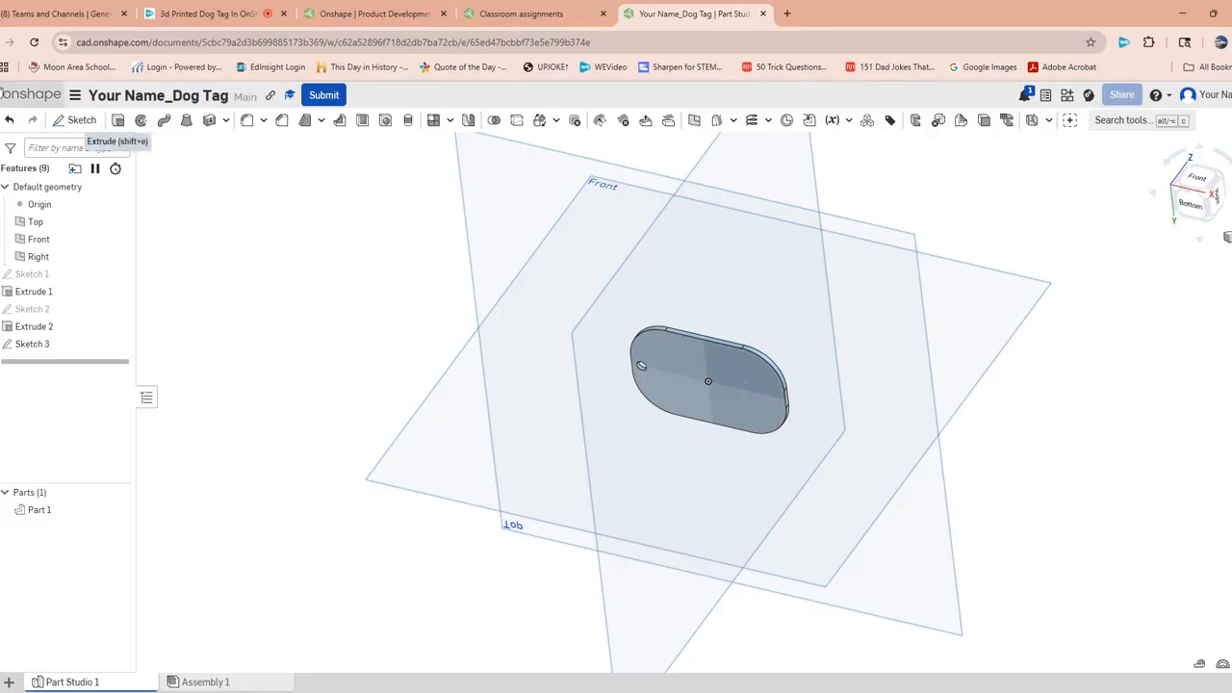
# Extrude the narrow border region on the underside outward by 0.01567 in, adding it to the existing part.
pyautogui.click(118, 121)
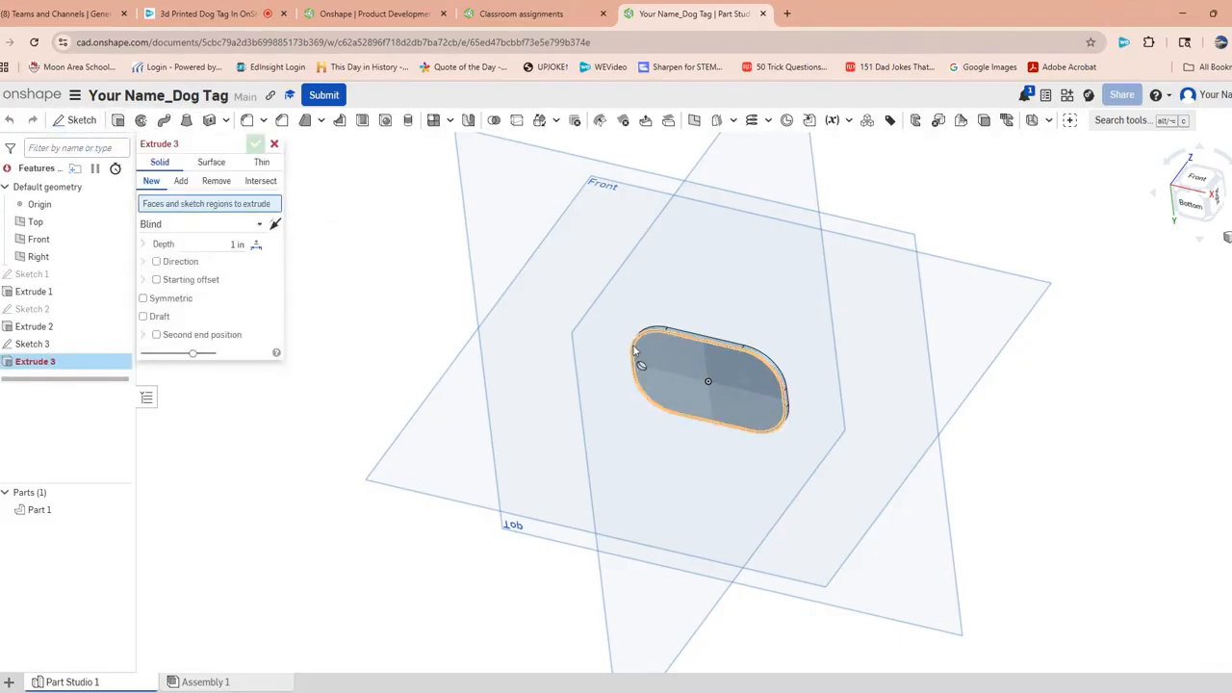
pyautogui.scroll(4, 632, 348)
pyautogui.scroll(3, 632, 347)
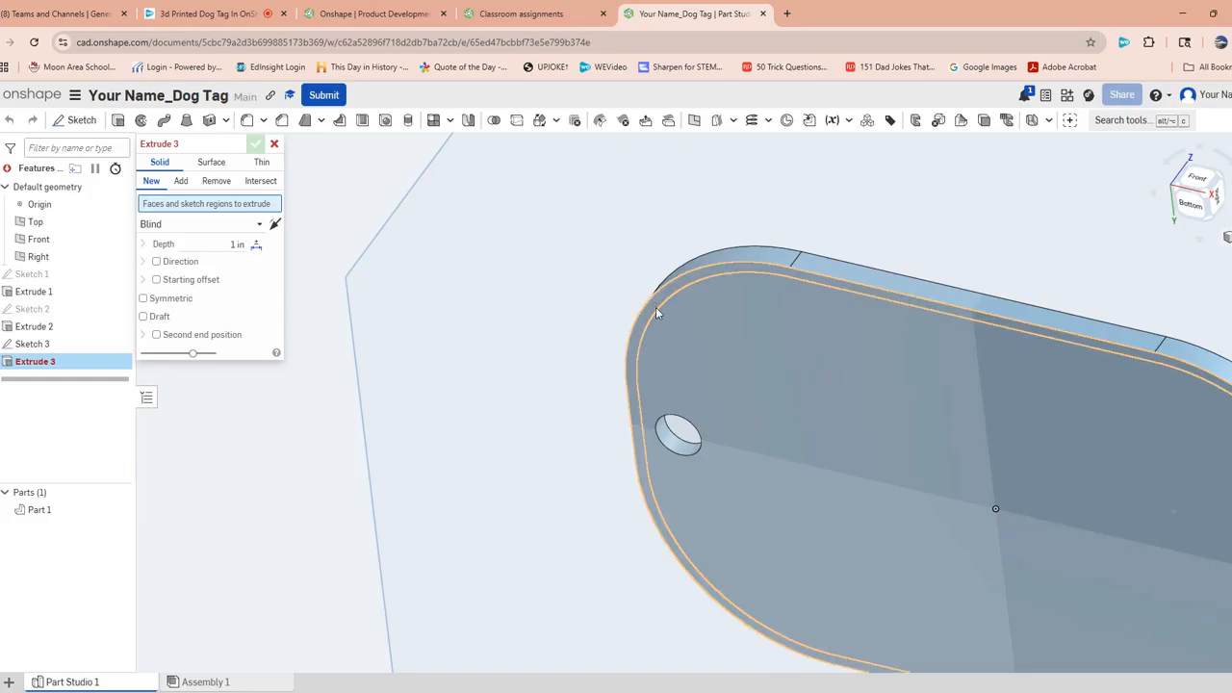
pyautogui.click(657, 313)
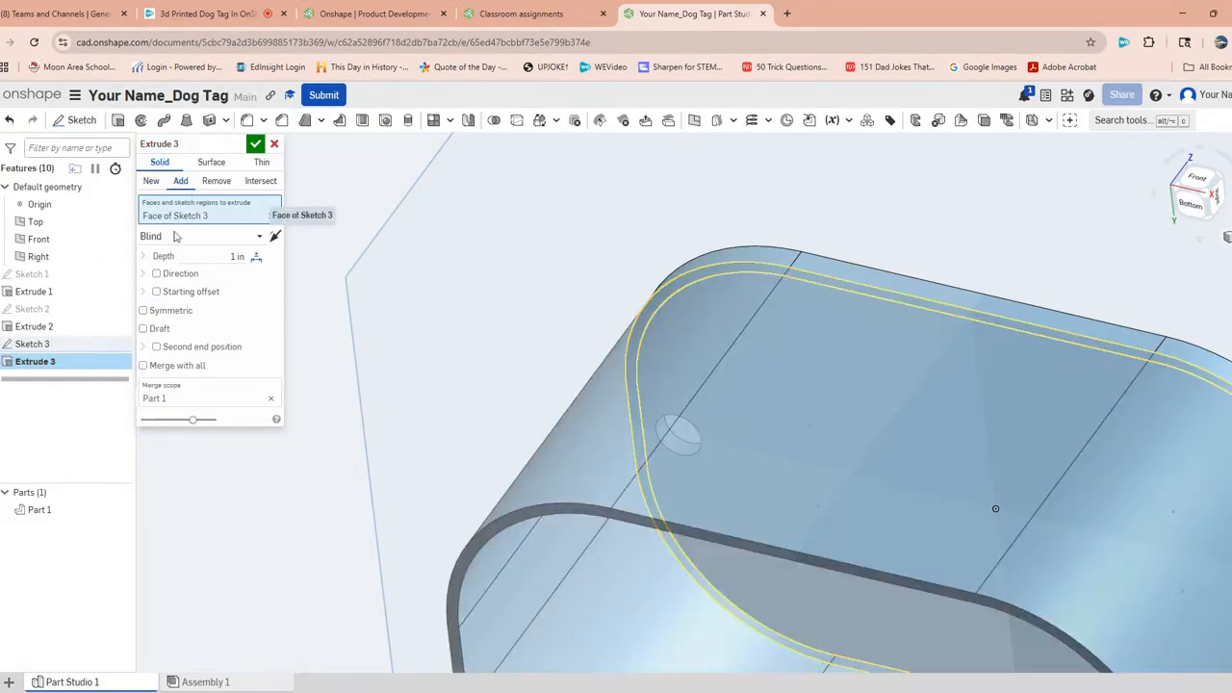
pyautogui.click(221, 256)
pyautogui.press('BackSpace')
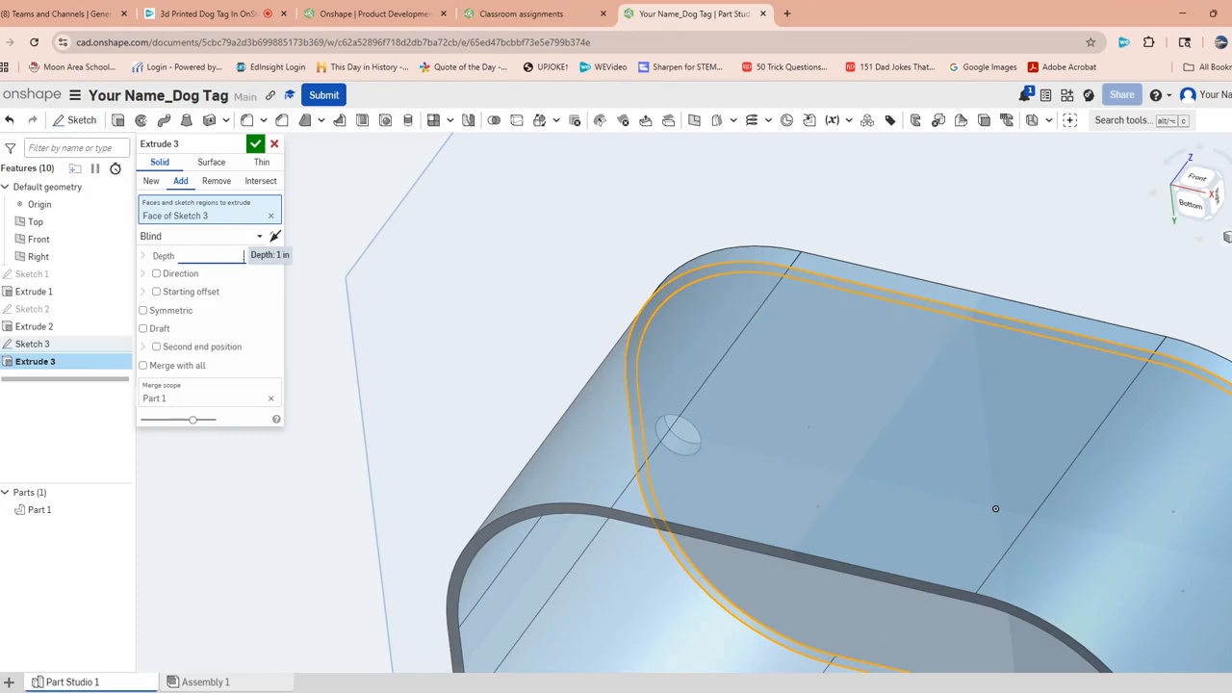
pyautogui.write('.01567')
pyautogui.click(255, 143)
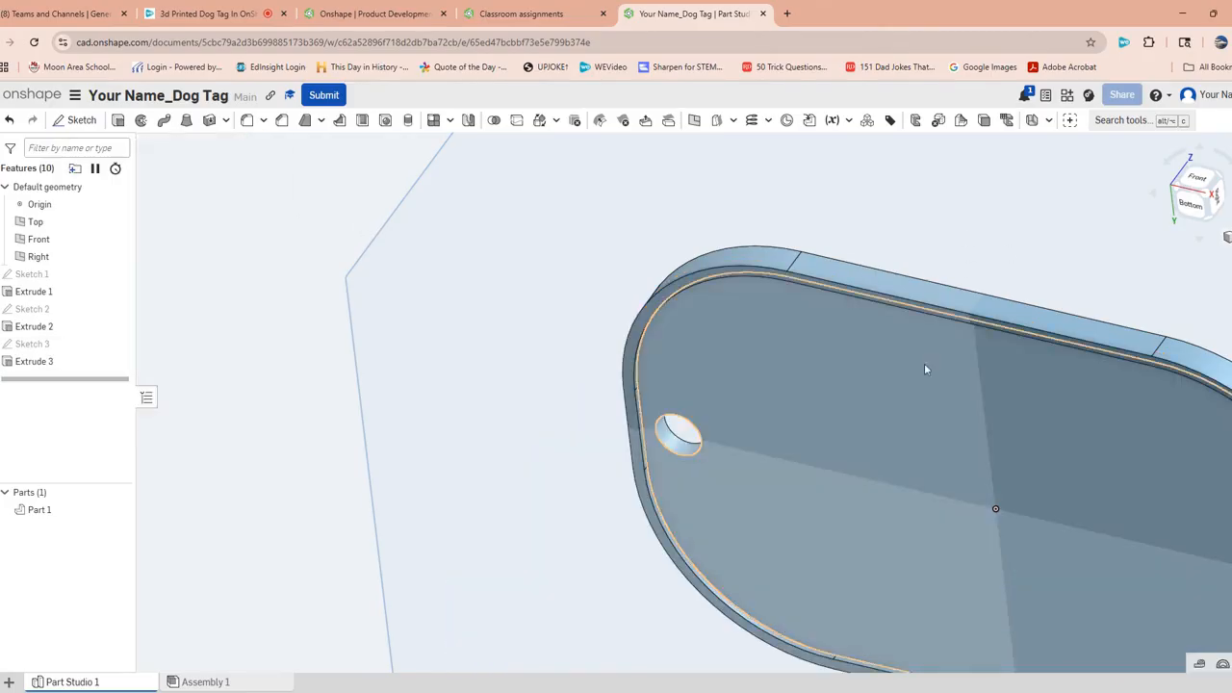
# Start a sketch on the recessed top face of the tag and view it straight from the top.
pyautogui.moveTo(418, 225); pyautogui.dragTo(389, 304, button='right')
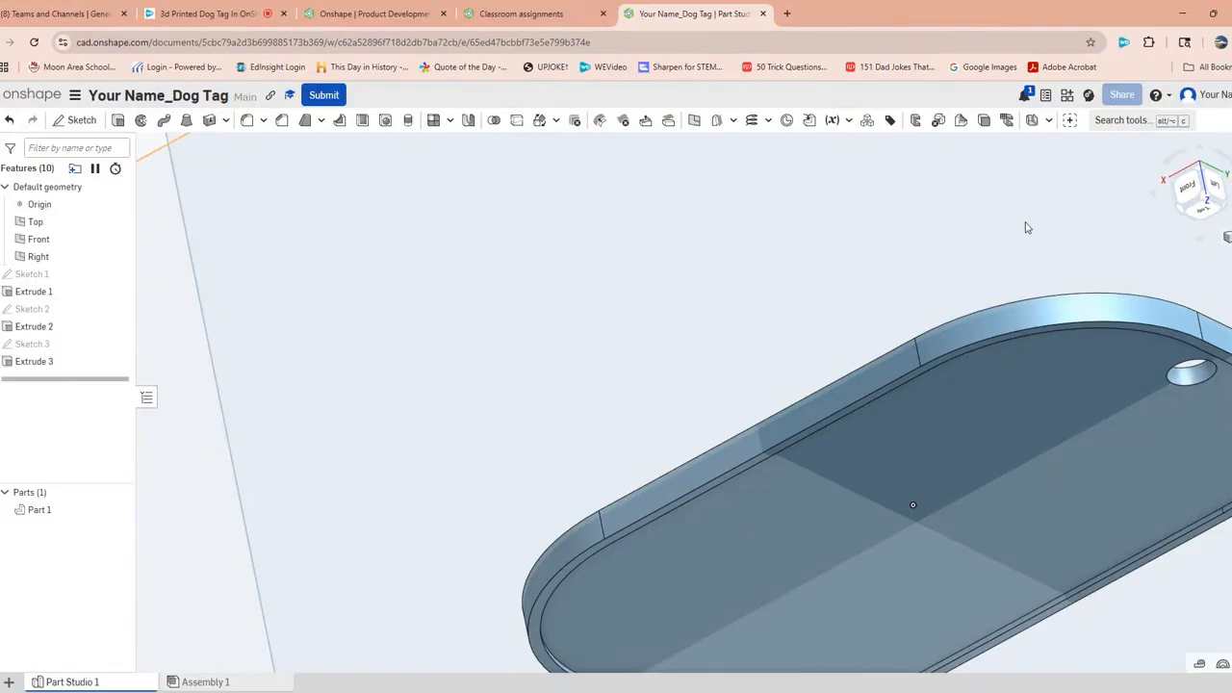
pyautogui.hotkey('shift', '7')
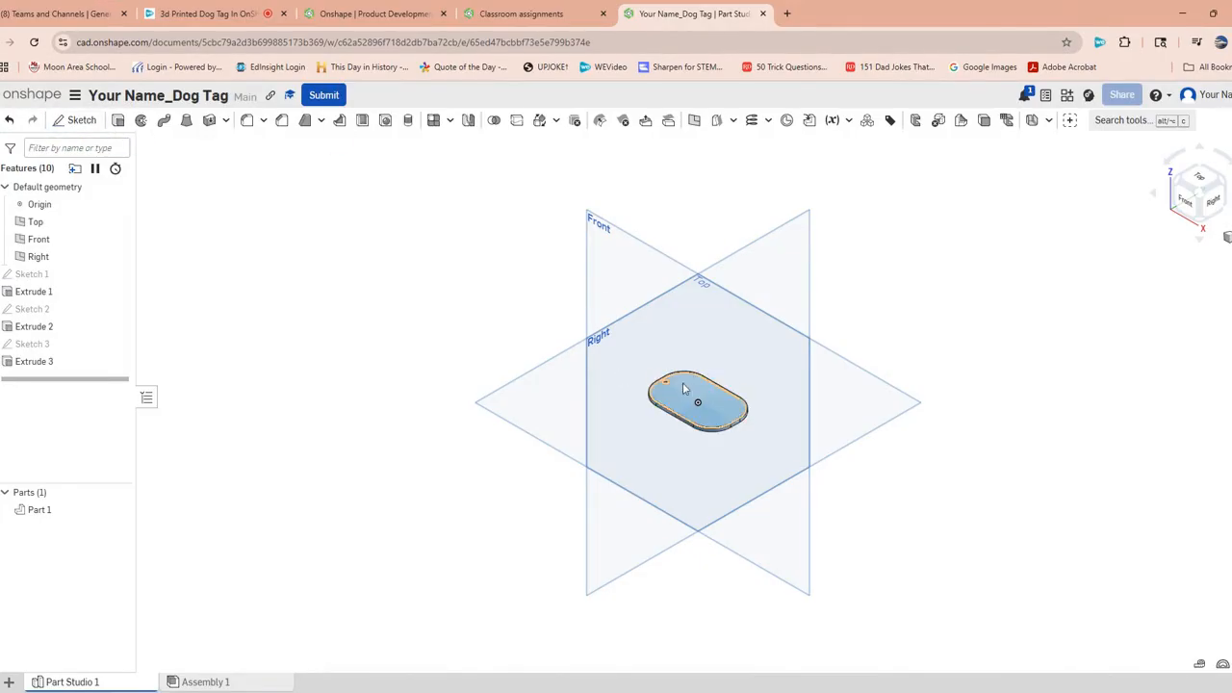
pyautogui.click(74, 121)
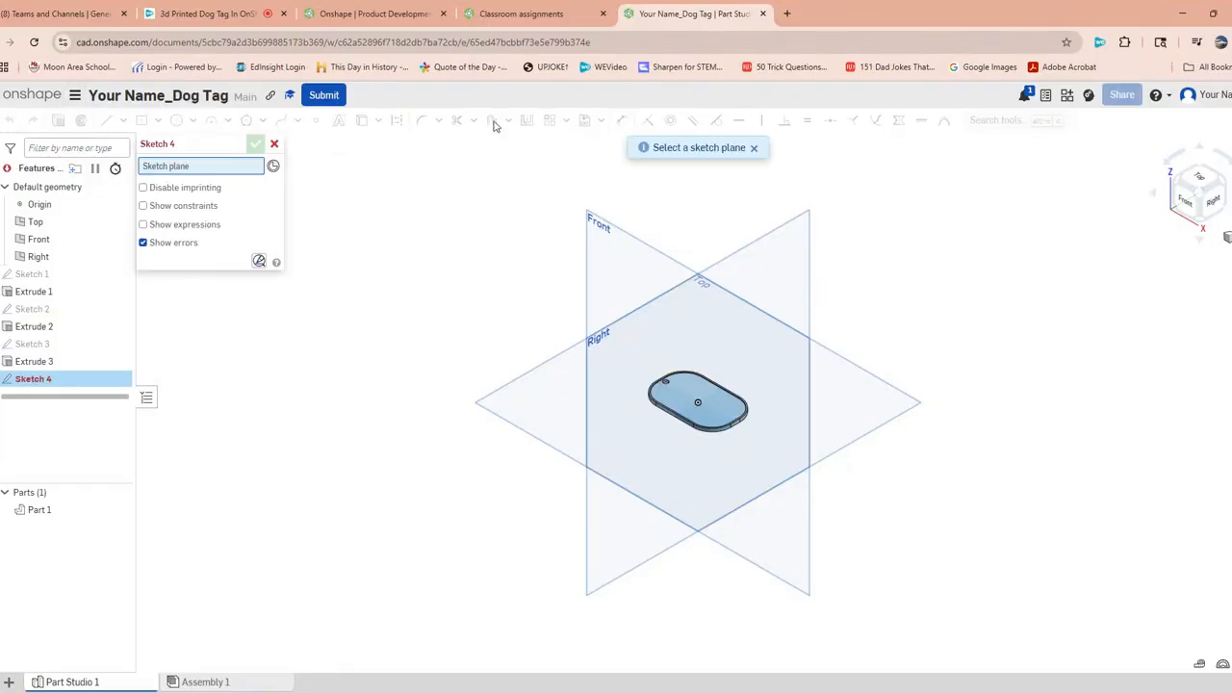
pyautogui.click(675, 397)
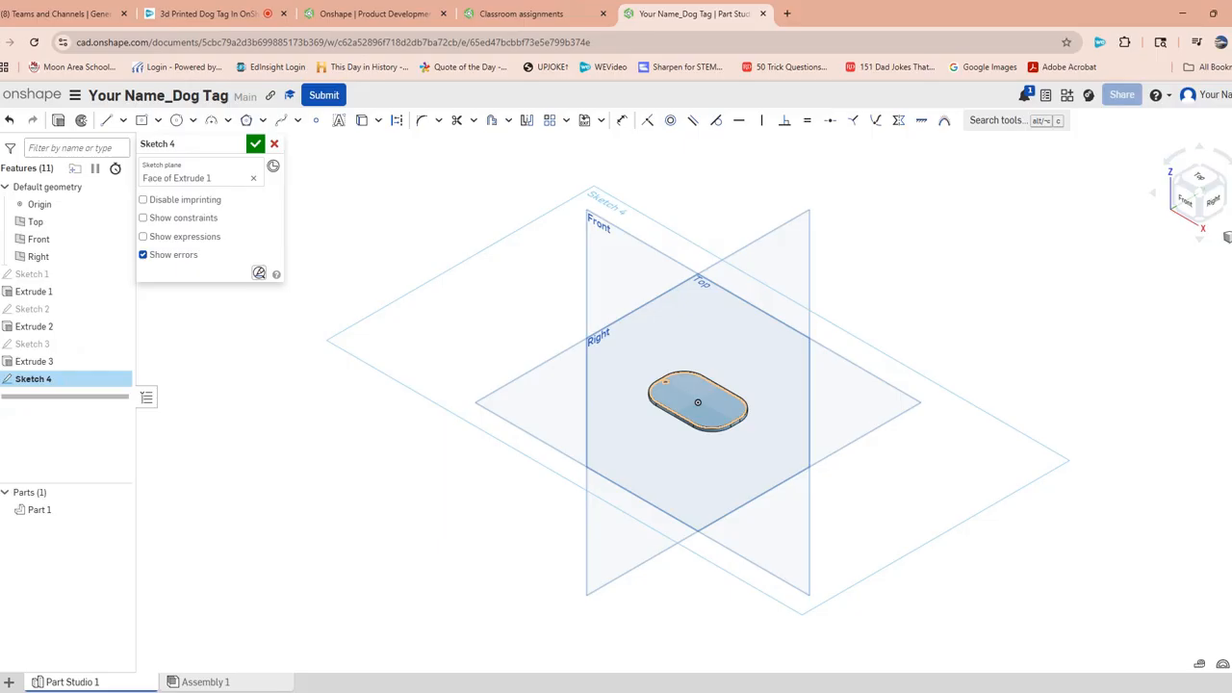
pyautogui.click(1201, 181)
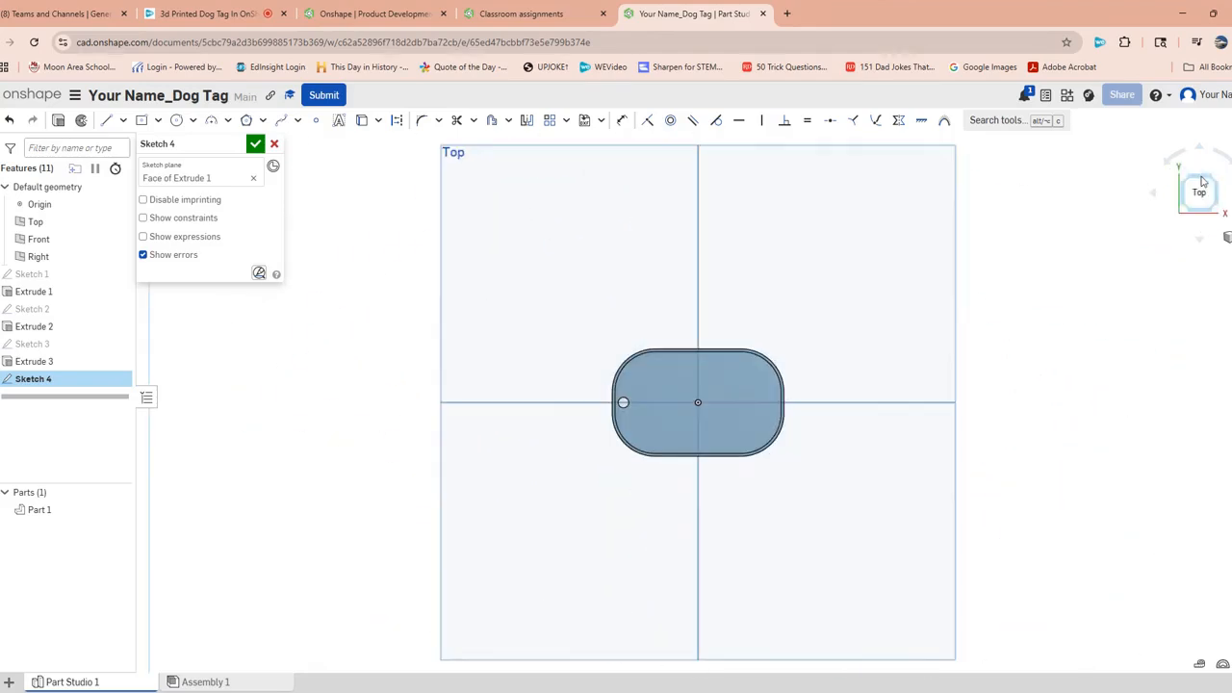
# Add the bold sketch text "YOUR NAME" in Open Sans in a text box spanning most of the tag's face.
pyautogui.click(338, 121)
pyautogui.click(636, 365)
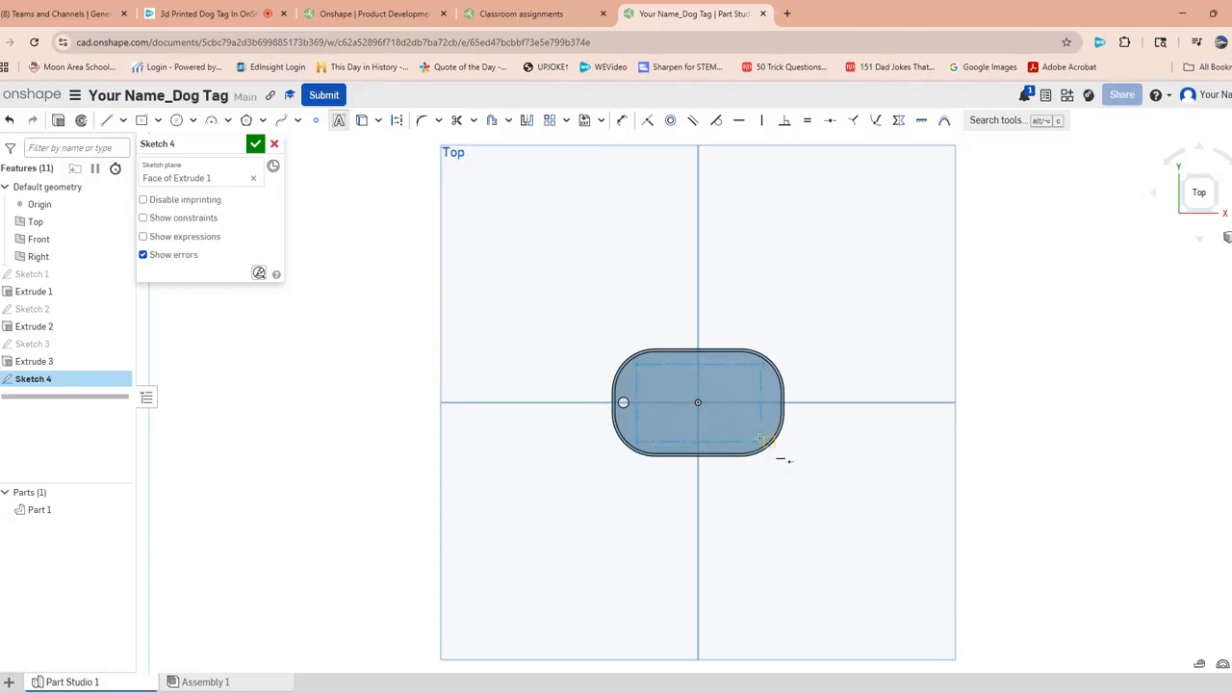
pyautogui.click(762, 441)
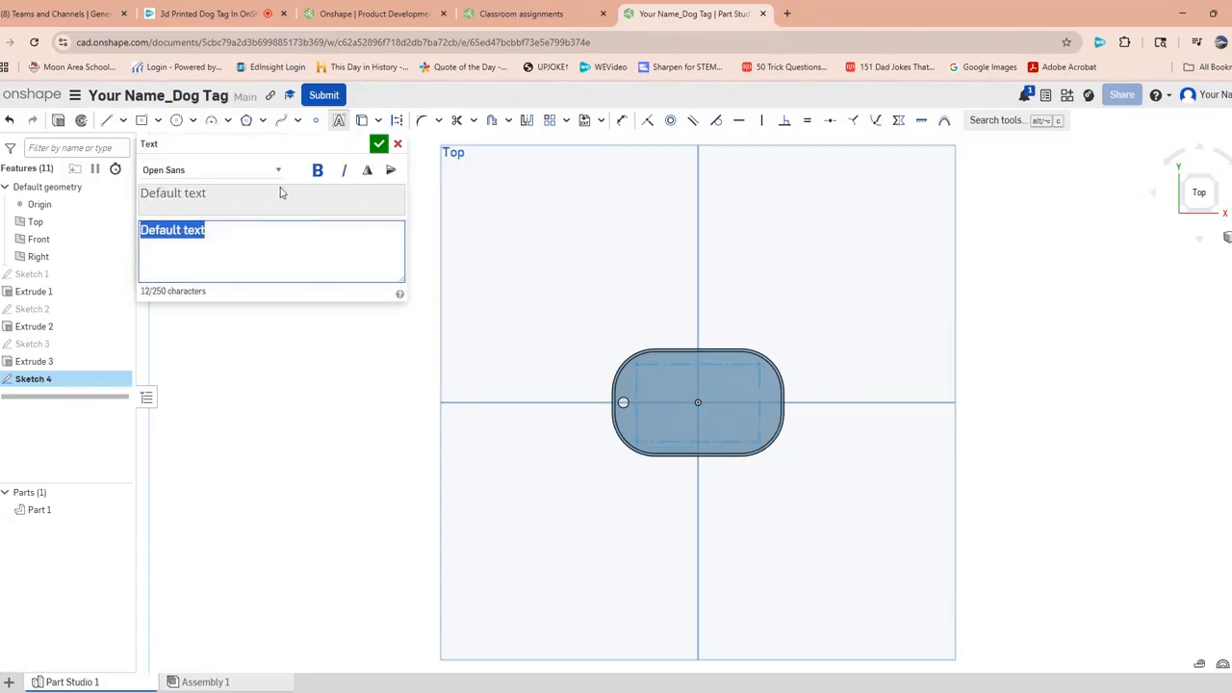
pyautogui.write('Y')
pyautogui.write('OUR NAME')
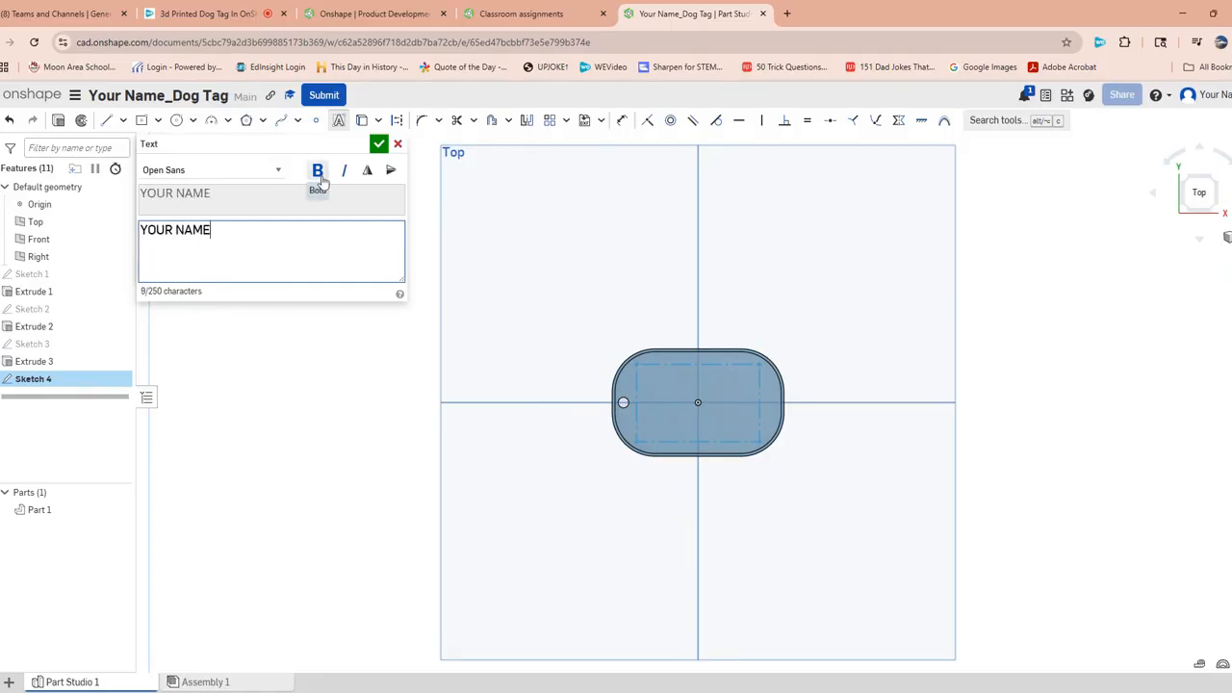
pyautogui.click(318, 169)
pyautogui.click(378, 146)
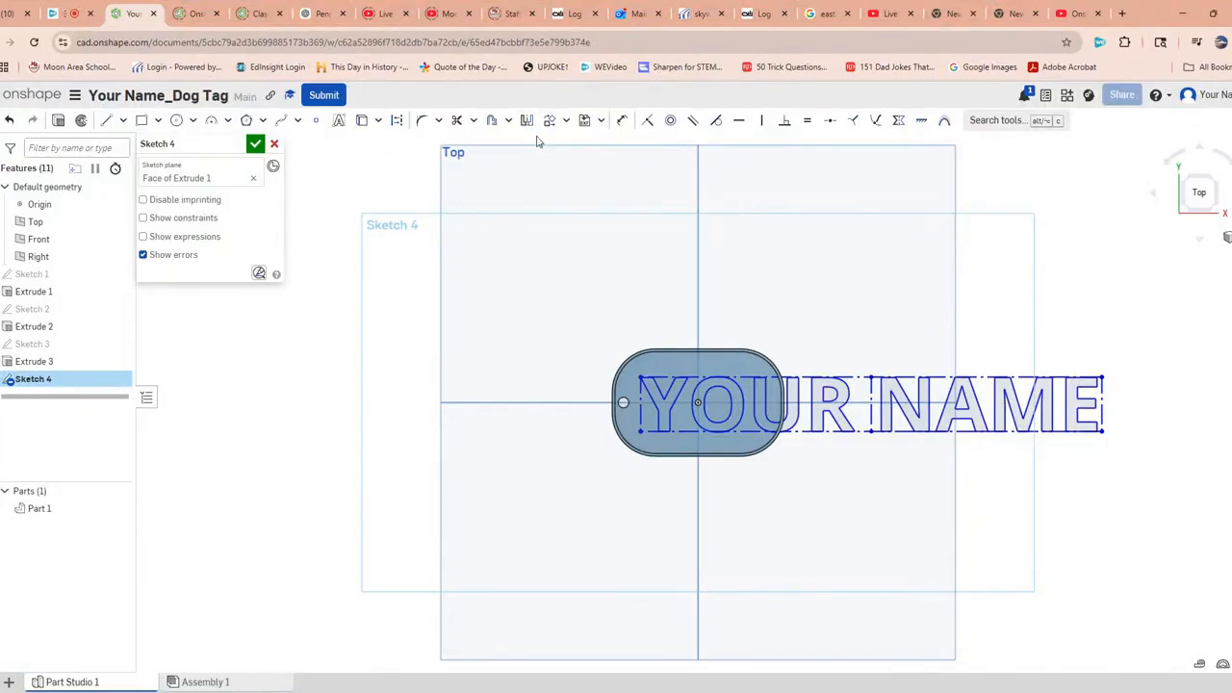
# Transform the whole YOUR NAME text, scaling it down to fit within the tag's rim and positioning it midway up the face beside the hole.
pyautogui.click(565, 121)
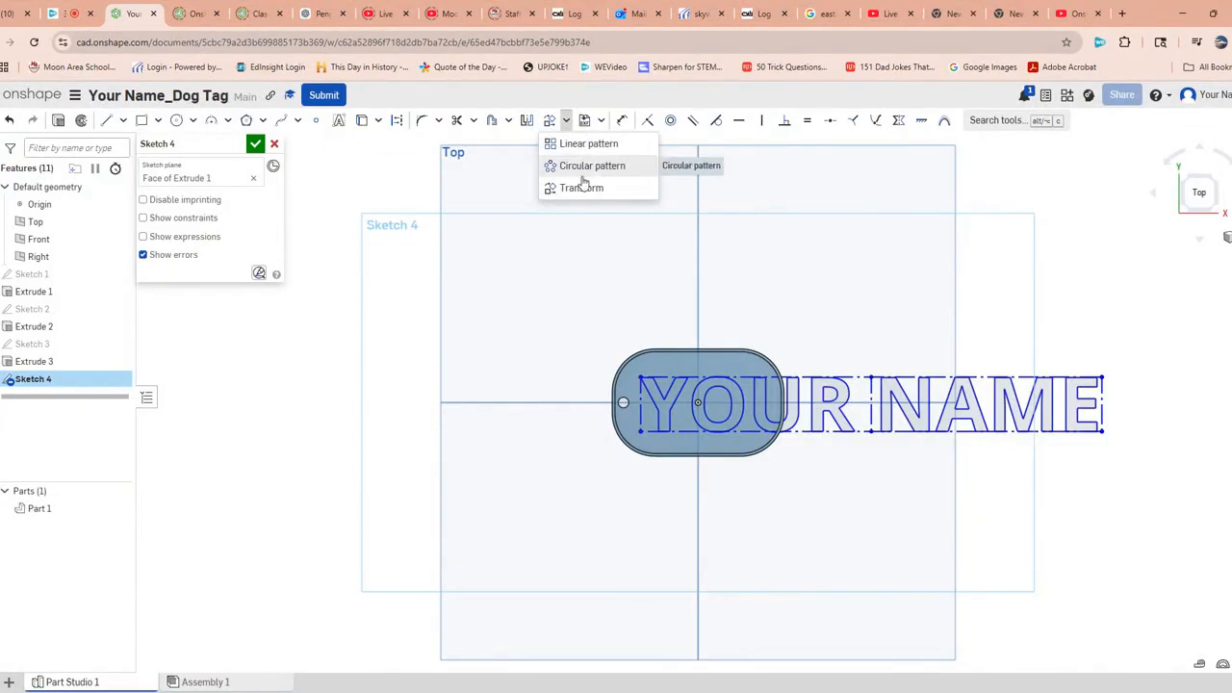
pyautogui.click(575, 150)
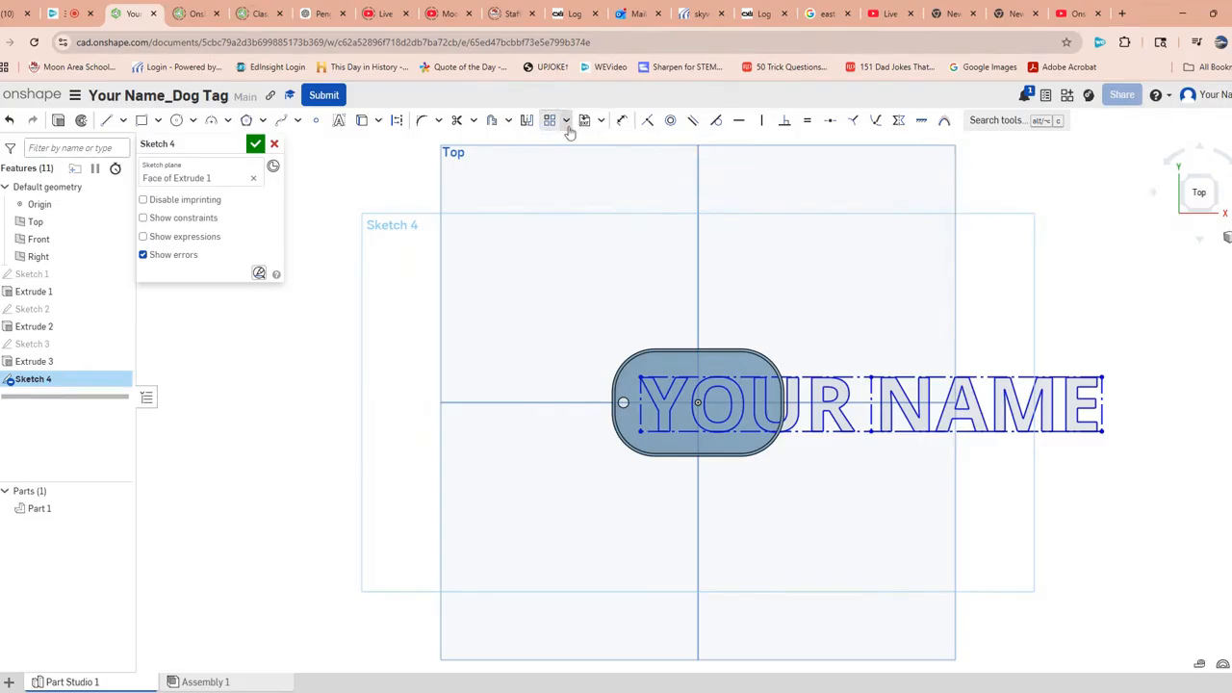
pyautogui.click(566, 125)
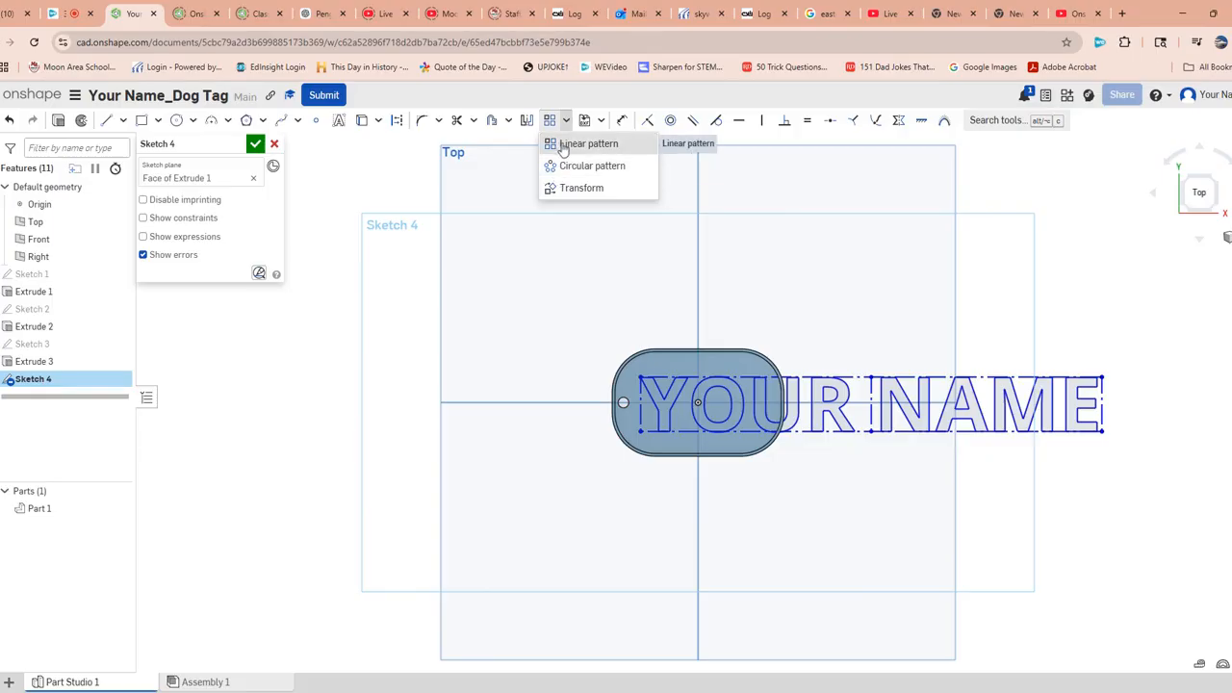
pyautogui.click(564, 196)
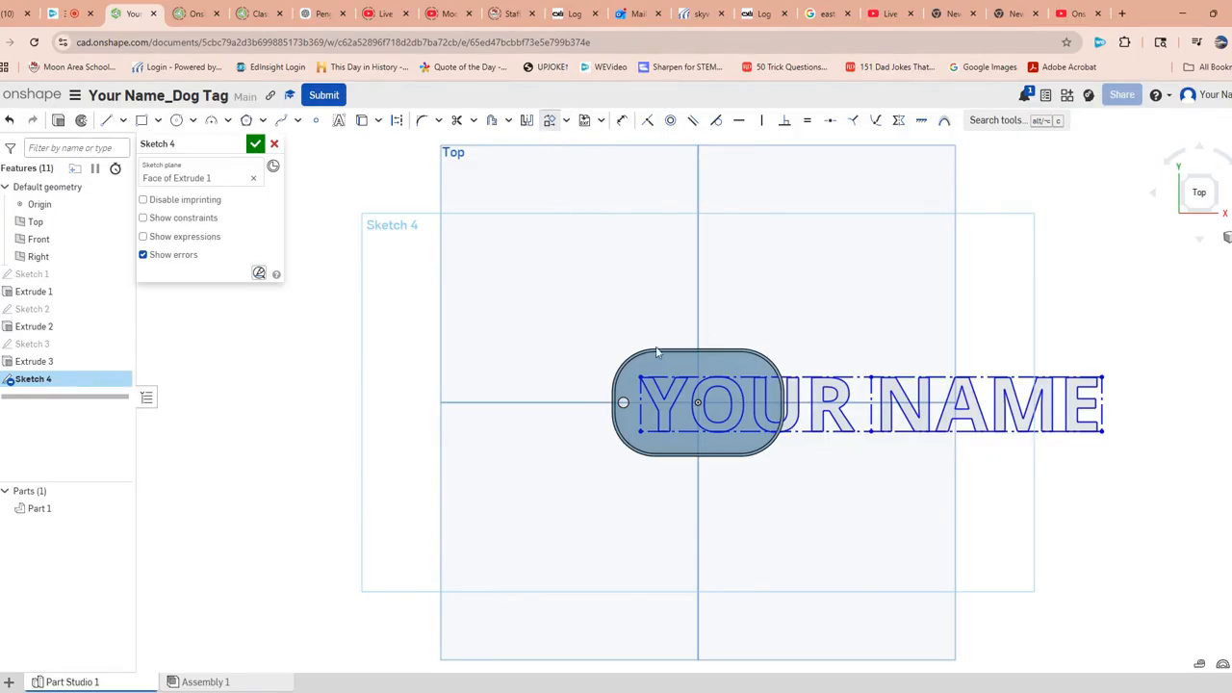
pyautogui.moveTo(635, 389)
pyautogui.mouseDown()
pyautogui.moveTo(908, 456)
pyautogui.moveTo(1102, 456)
pyautogui.moveTo(1119, 453)
pyautogui.moveTo(1119, 438)
pyautogui.mouseUp()
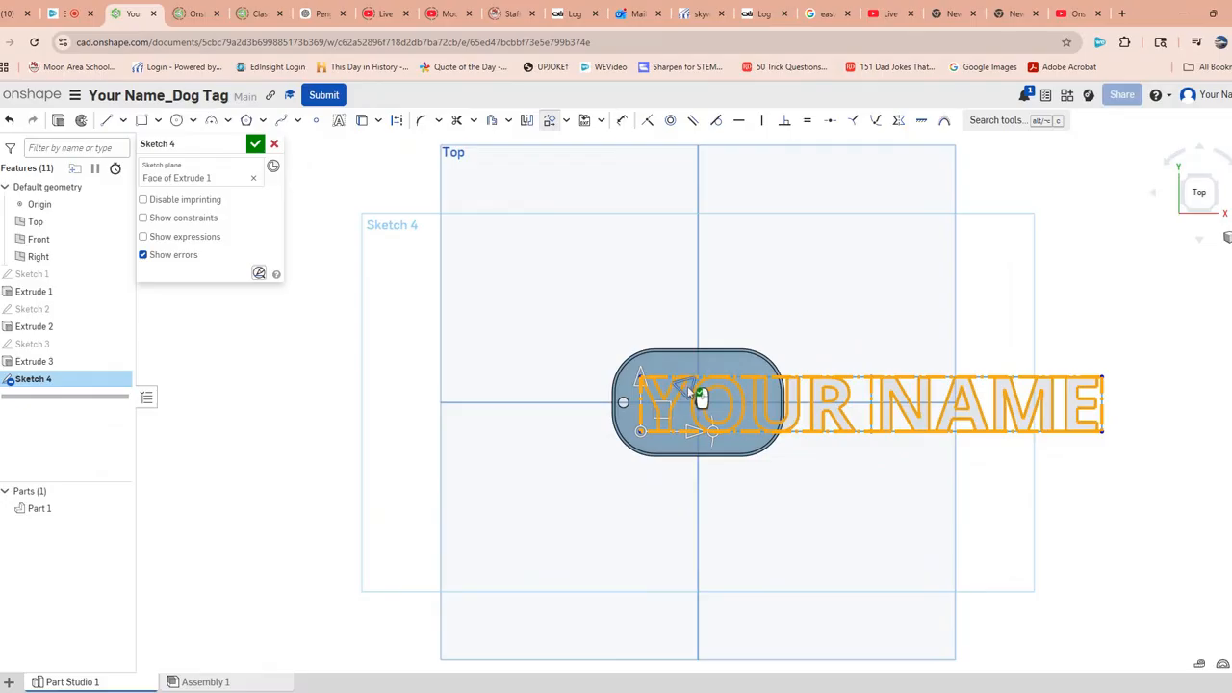
pyautogui.moveTo(696, 398); pyautogui.dragTo(654, 426)
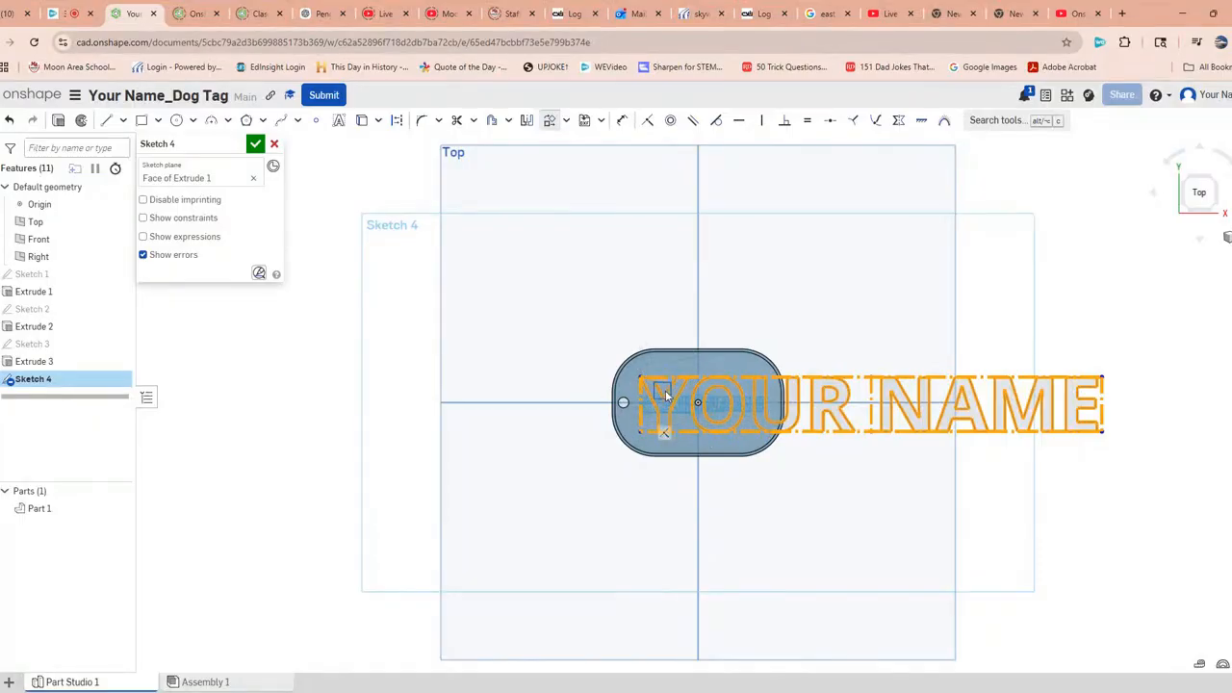
pyautogui.moveTo(697, 369)
pyautogui.mouseDown()
pyautogui.moveTo(708, 370)
pyautogui.moveTo(696, 366)
pyautogui.mouseUp()
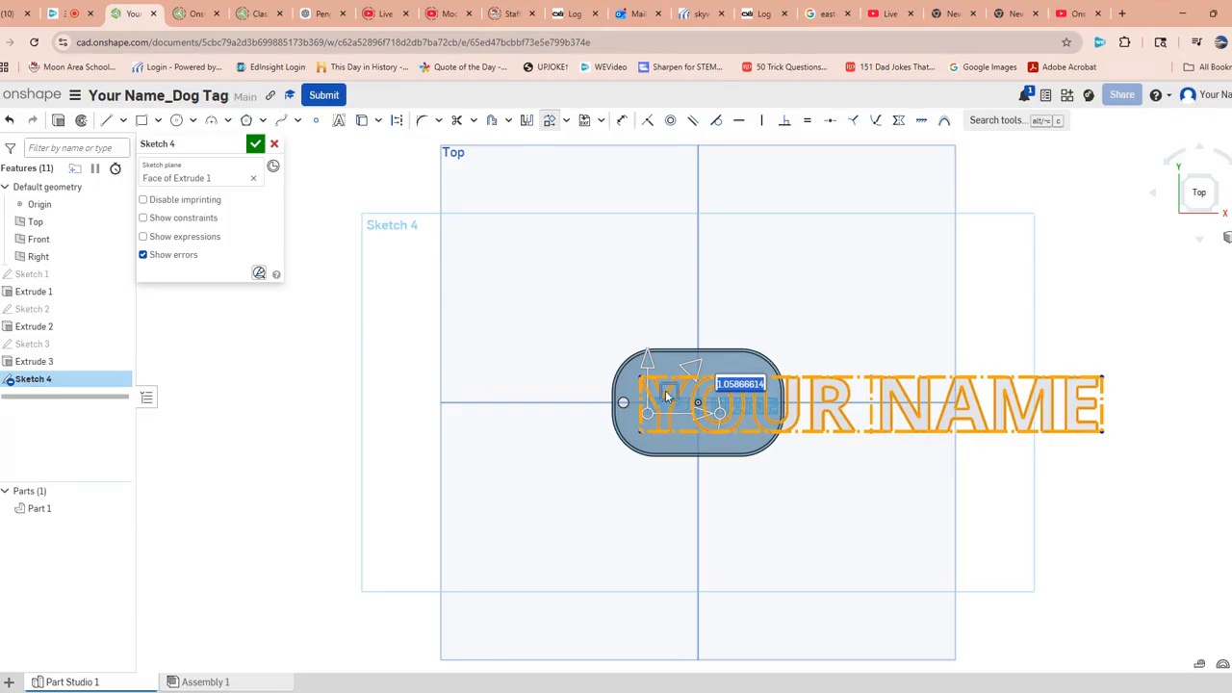
pyautogui.click(666, 395)
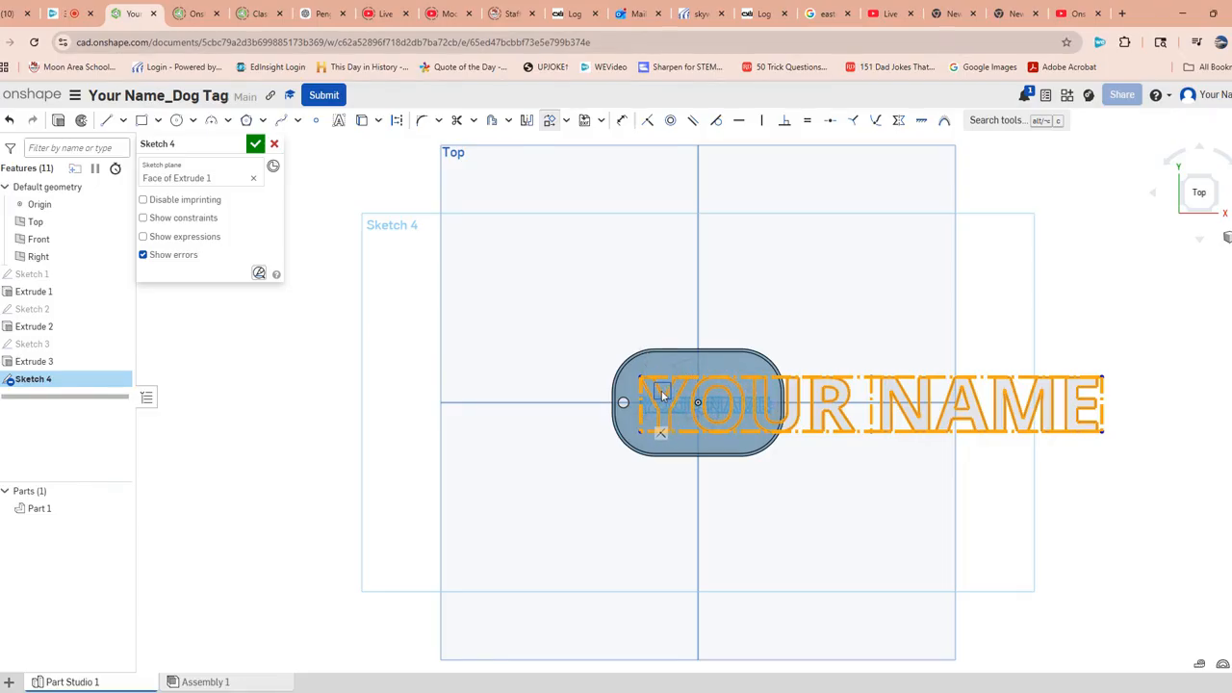
pyautogui.click(664, 391)
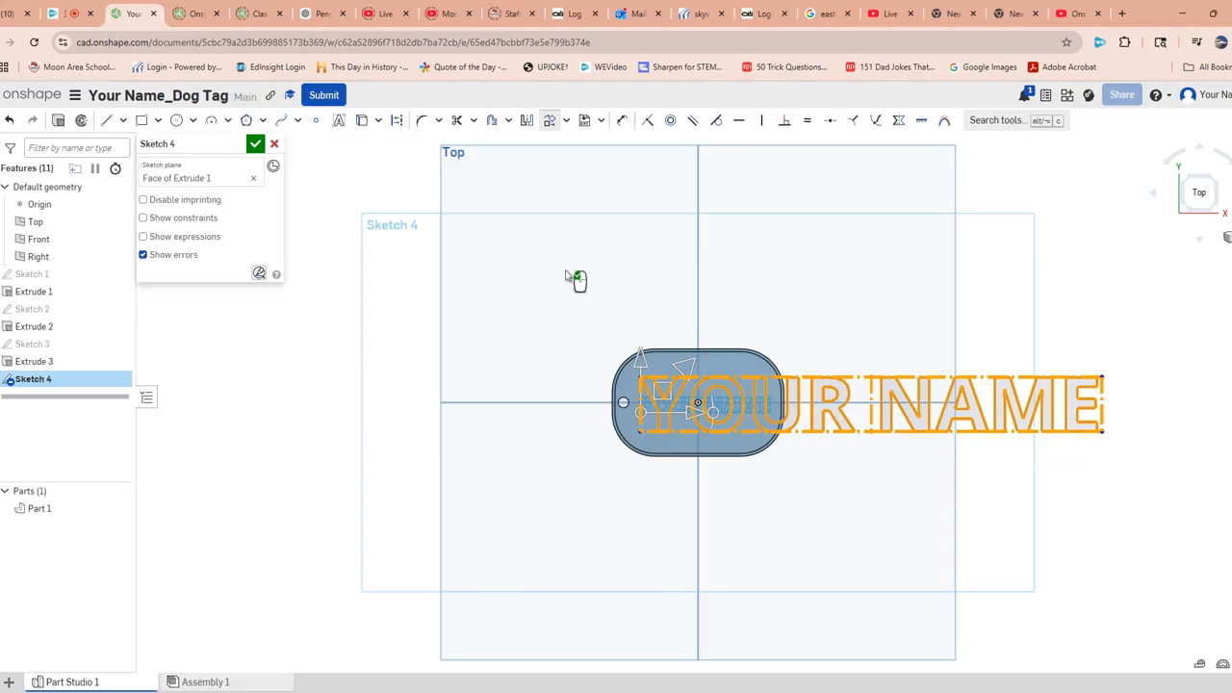
pyautogui.click(593, 273)
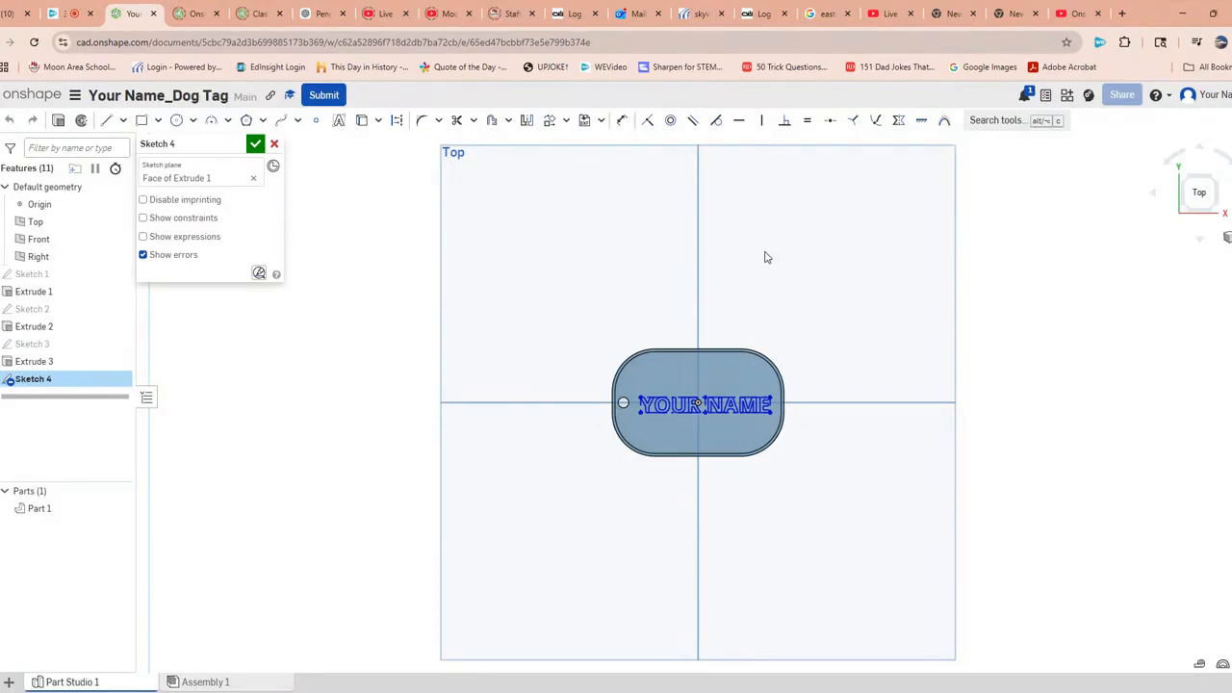
# Extrude the YOUR NAME sketch text upward by 0.0156 in, adding it to the existing dog tag part.
pyautogui.click(1227, 237)
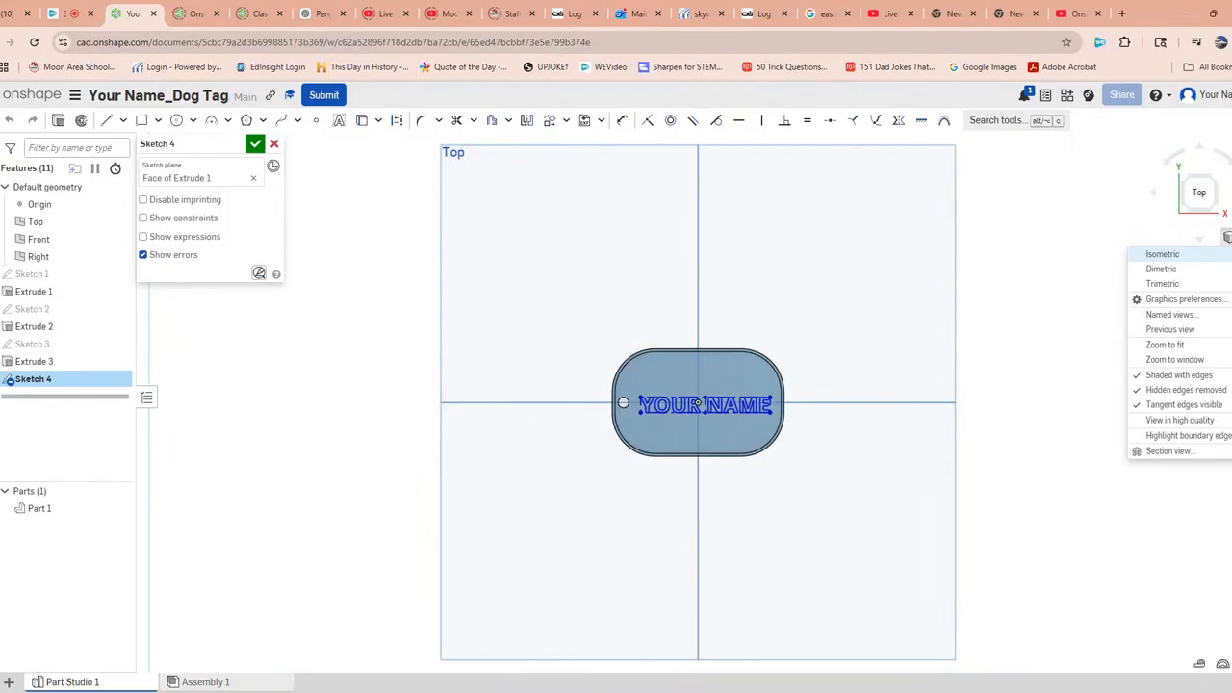
pyautogui.click(1147, 255)
pyautogui.click(716, 402)
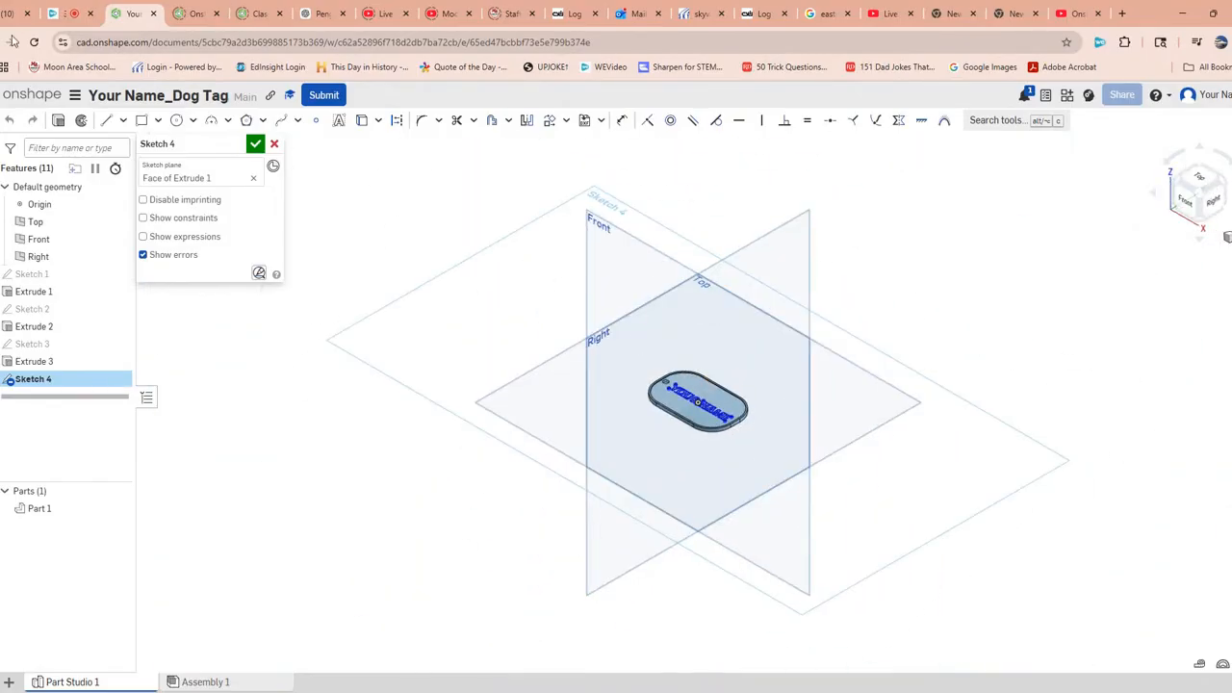
pyautogui.click(59, 121)
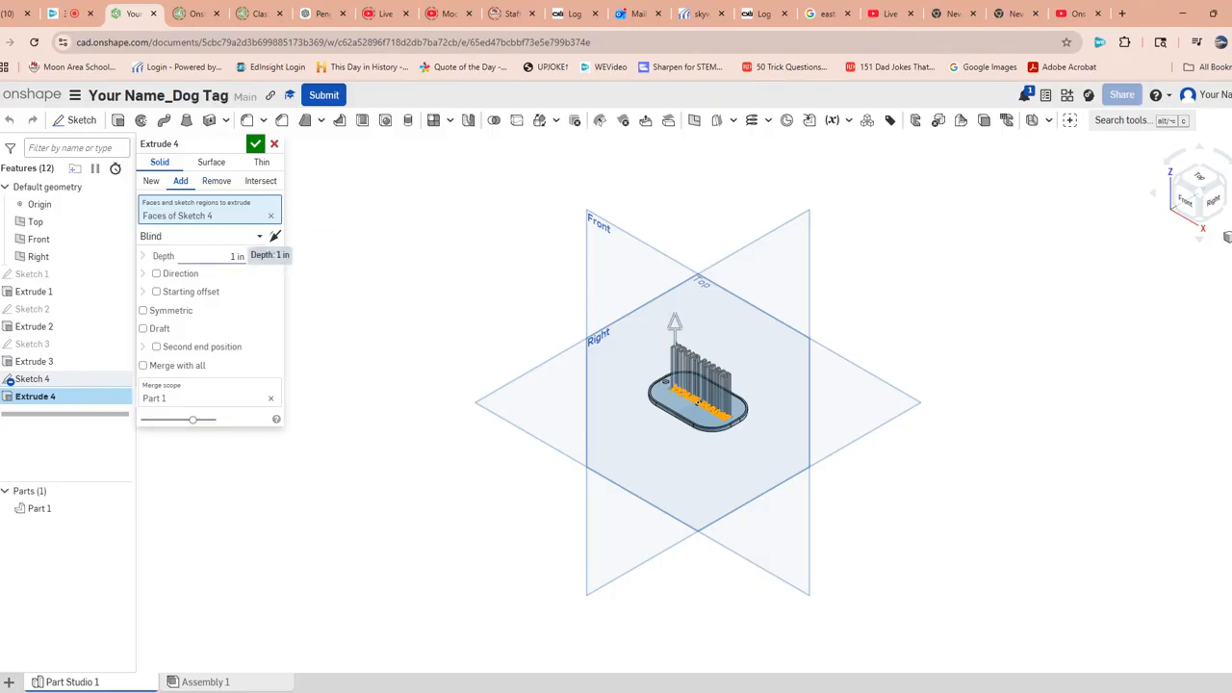
pyautogui.click(236, 256)
pyautogui.press('BackSpace')
pyautogui.write('.0156')
pyautogui.press('Return')
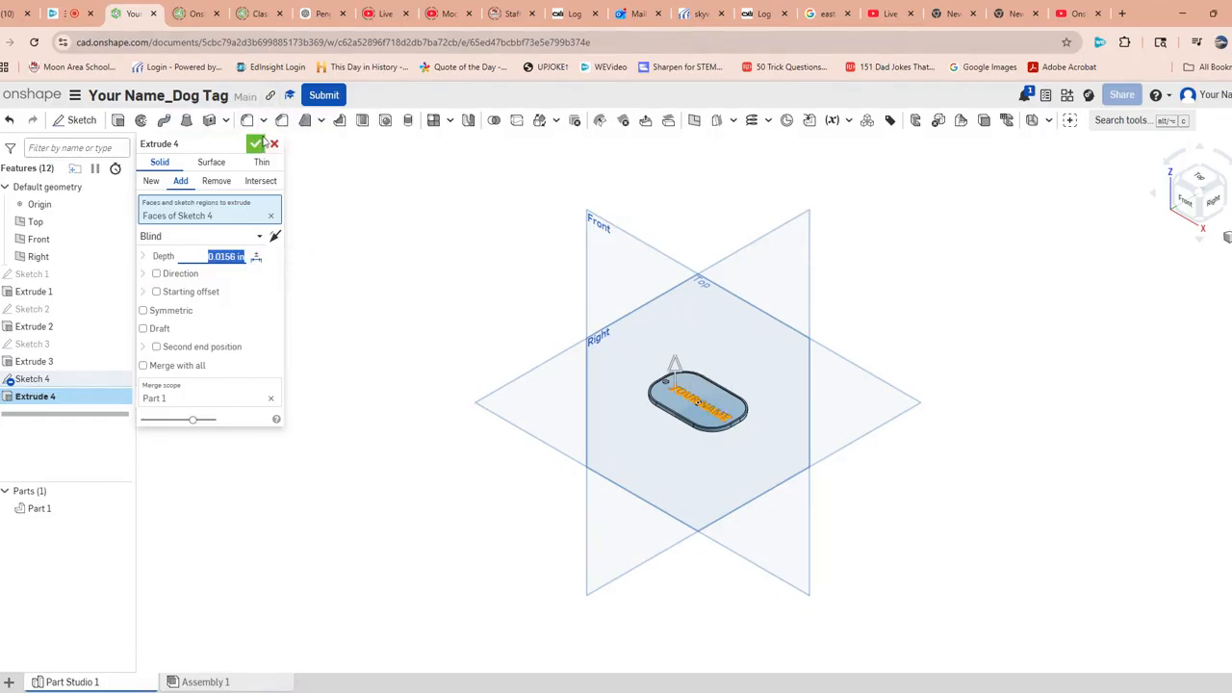
pyautogui.click(255, 145)
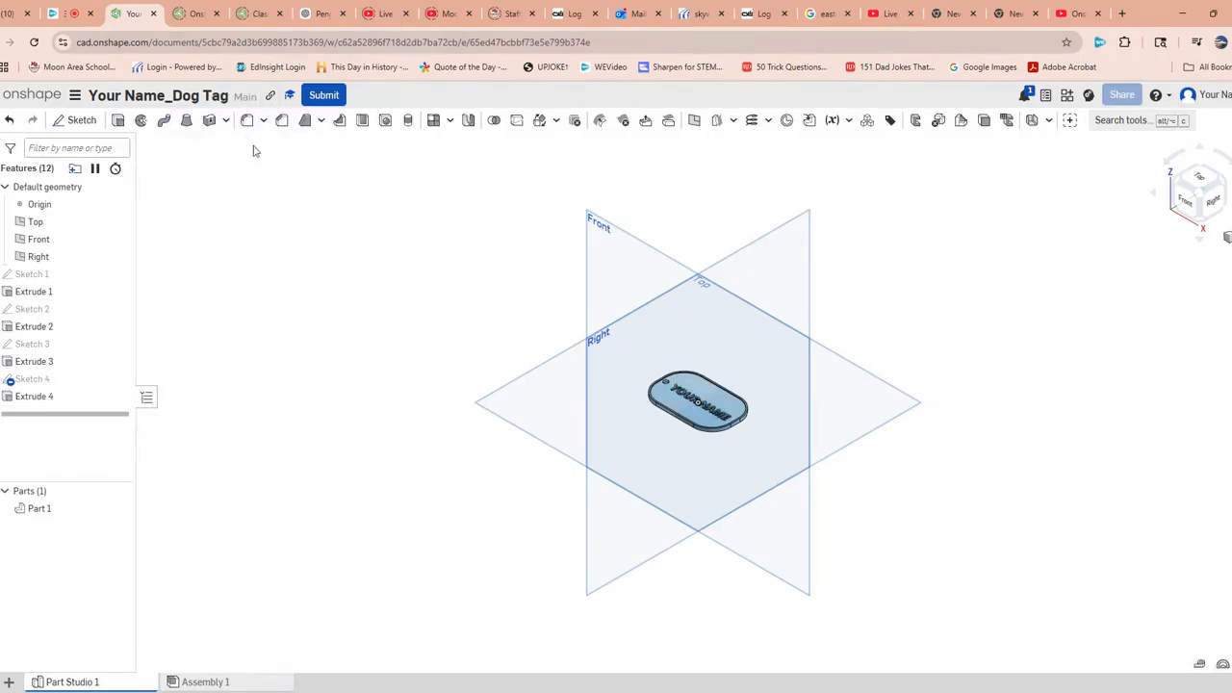
# Submit the finished dog tag document for the class assignment.
pyautogui.scroll(5, 689, 388)
pyautogui.scroll(-1, 689, 388)
pyautogui.scroll(-2, 689, 388)
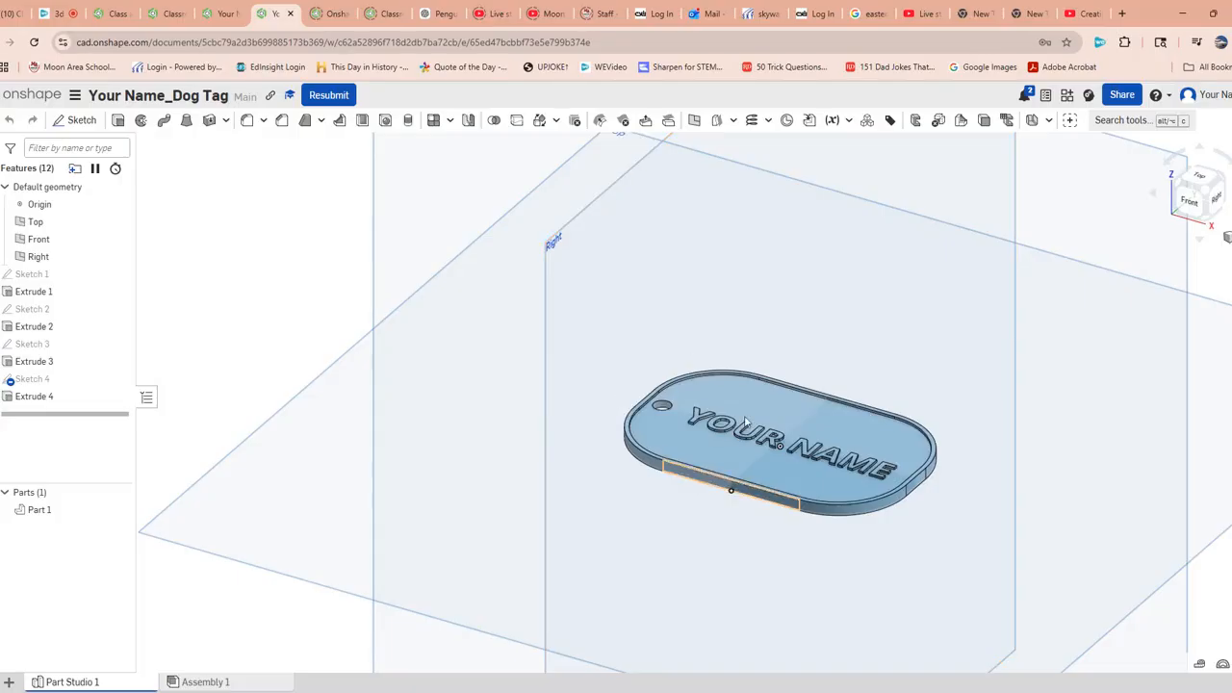
pyautogui.click(324, 95)
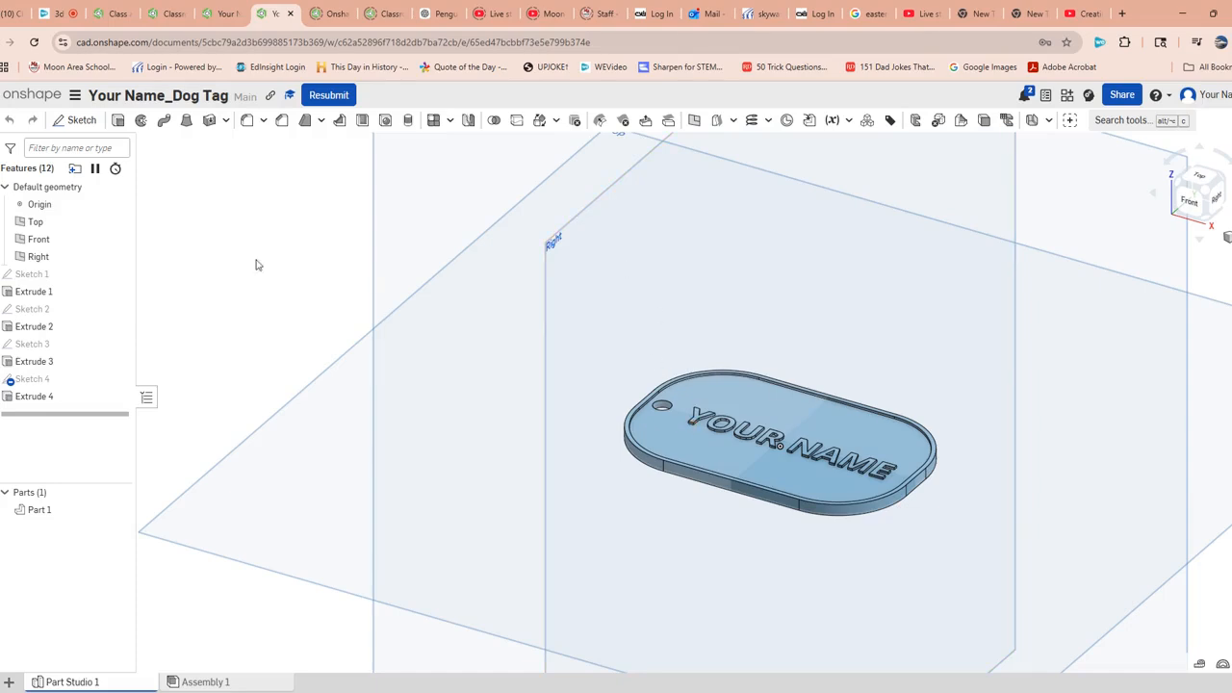
# Set up an export of the dog tag part in STL format with the file name "Your Name-".
pyautogui.scroll(-5, 446, 379)
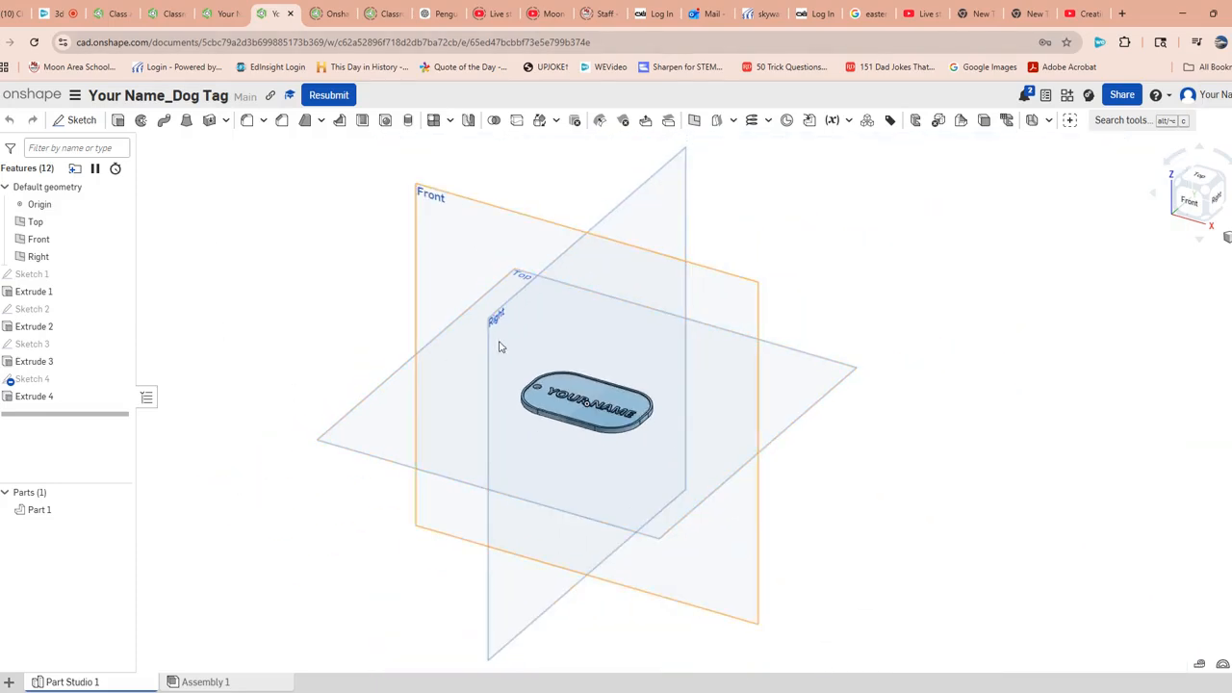
pyautogui.rightClick(34, 520)
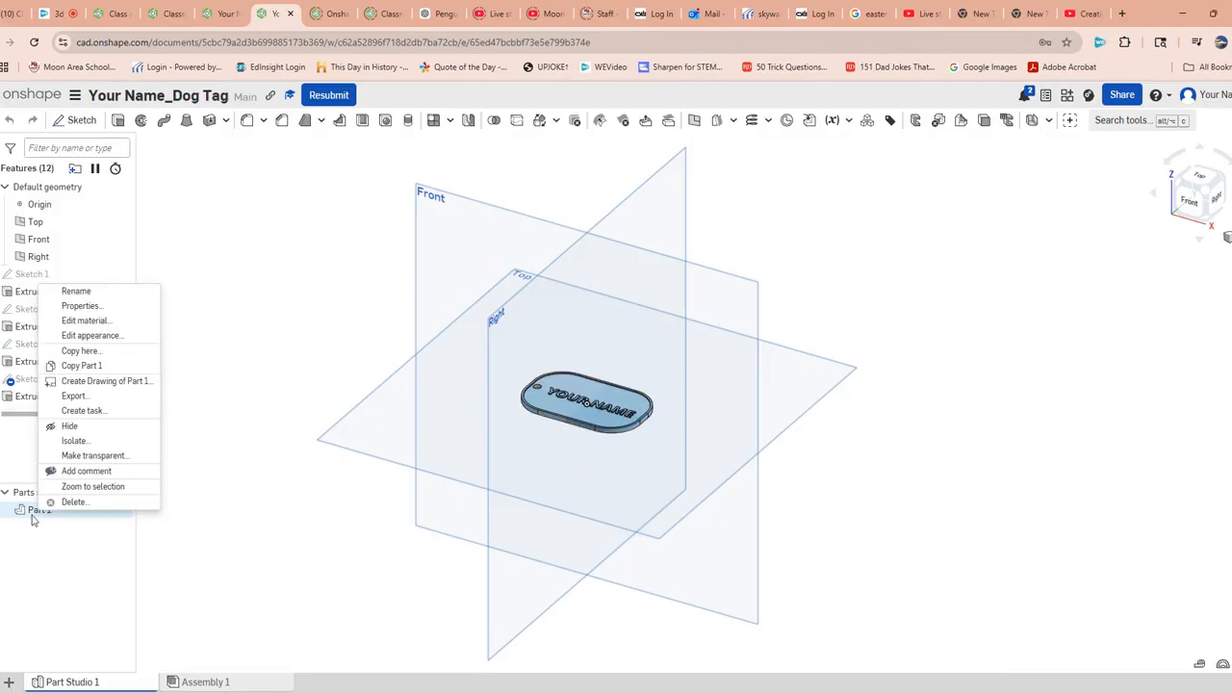
pyautogui.click(74, 396)
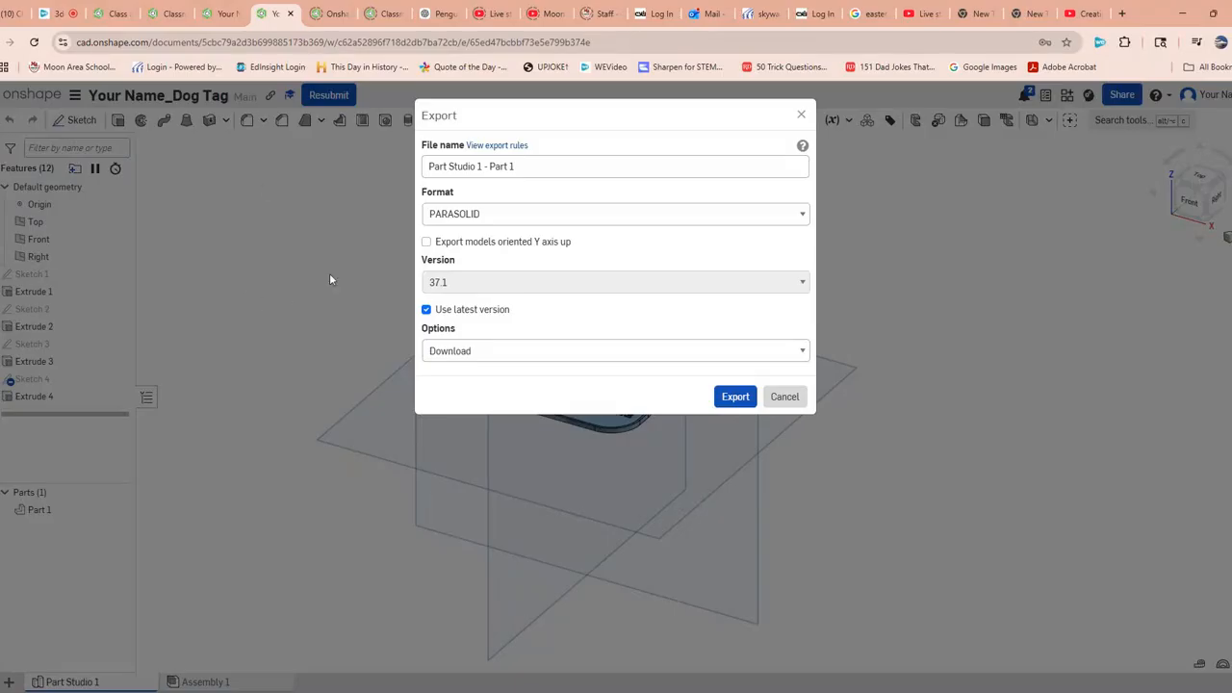
pyautogui.click(469, 214)
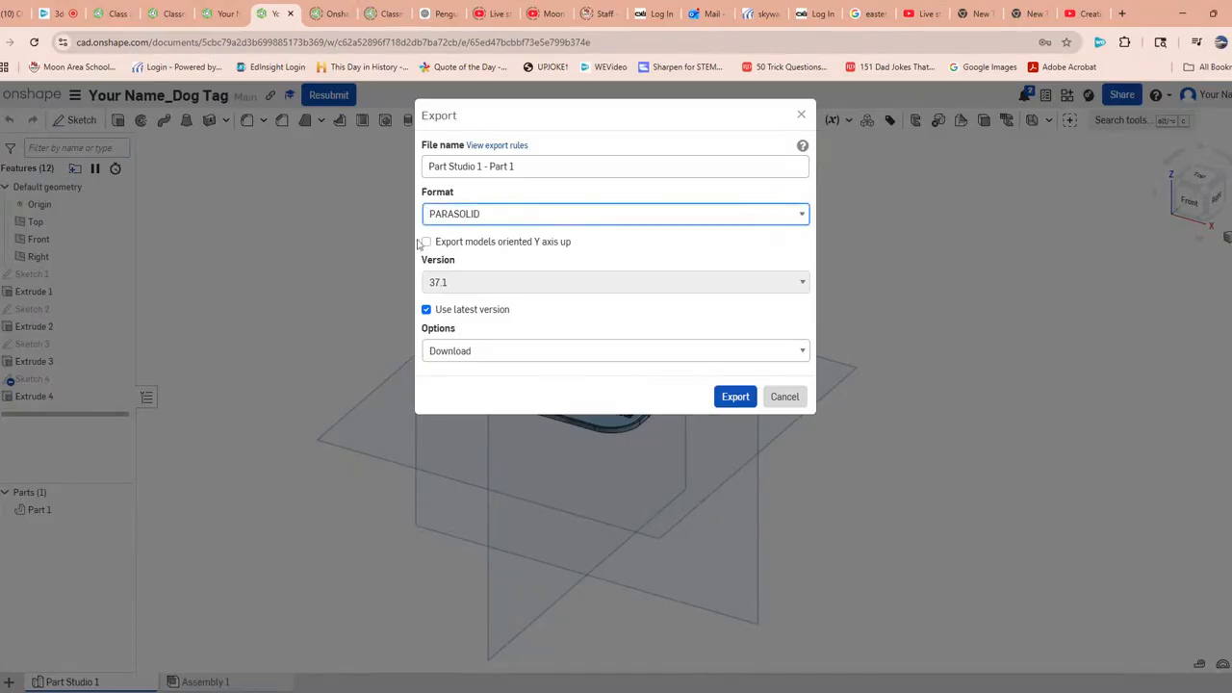
pyautogui.click(426, 298)
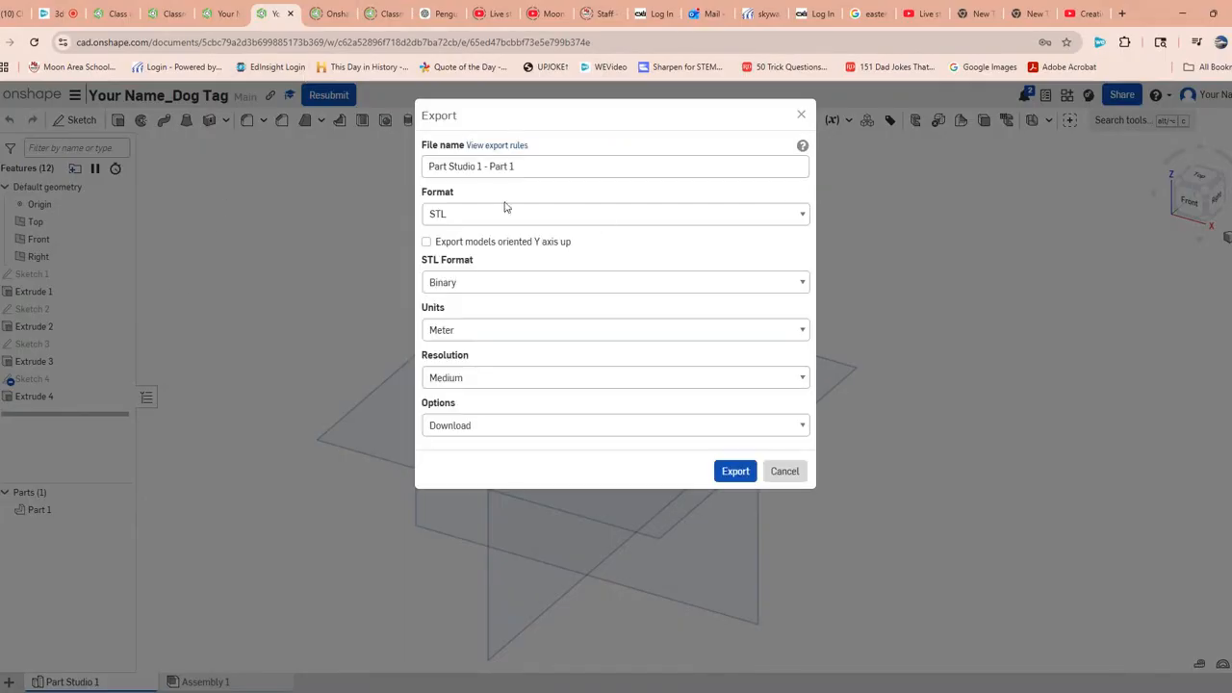
pyautogui.moveTo(519, 167); pyautogui.dragTo(311, 162)
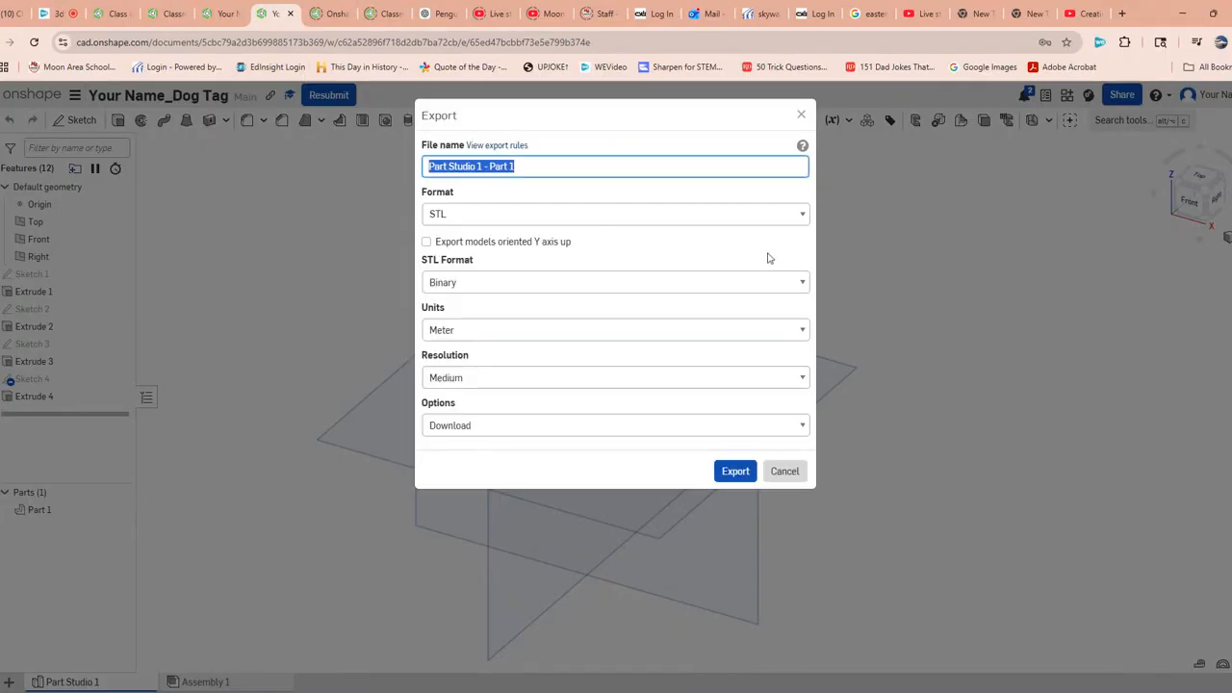
pyautogui.write('Y')
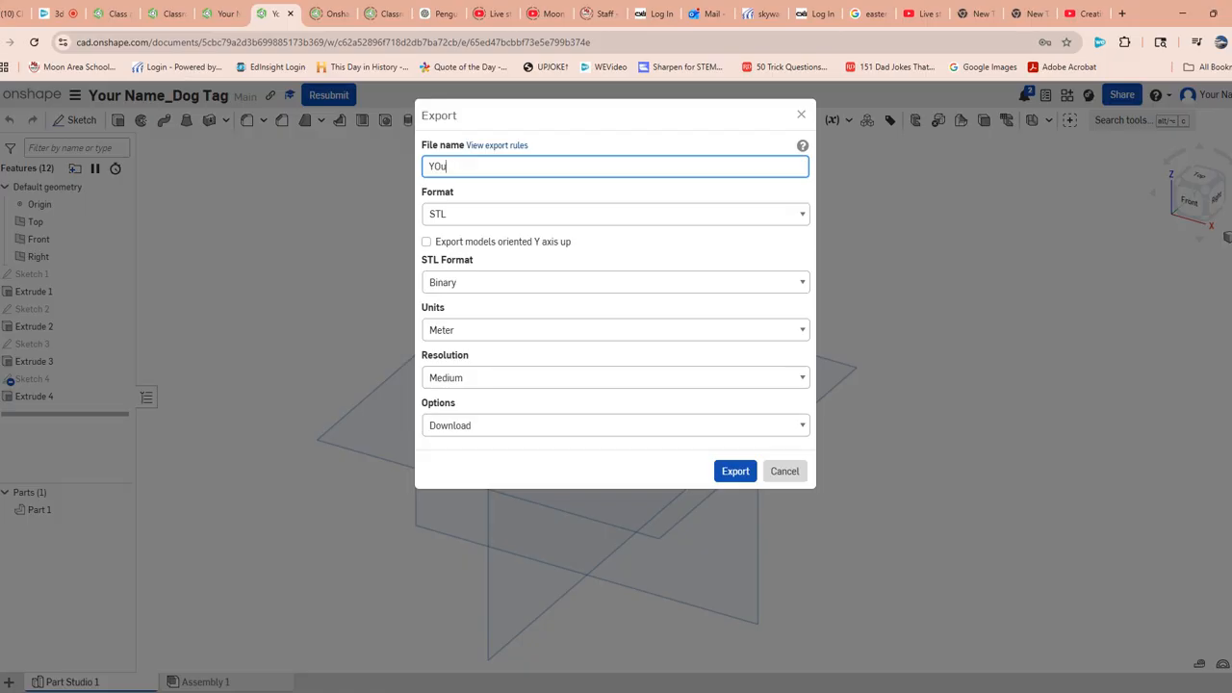
pyautogui.write('our Name-')
# Set the STL units to Inch and the resolution to Fine, and export the file as a download.
pyautogui.click(468, 337)
pyautogui.click(466, 387)
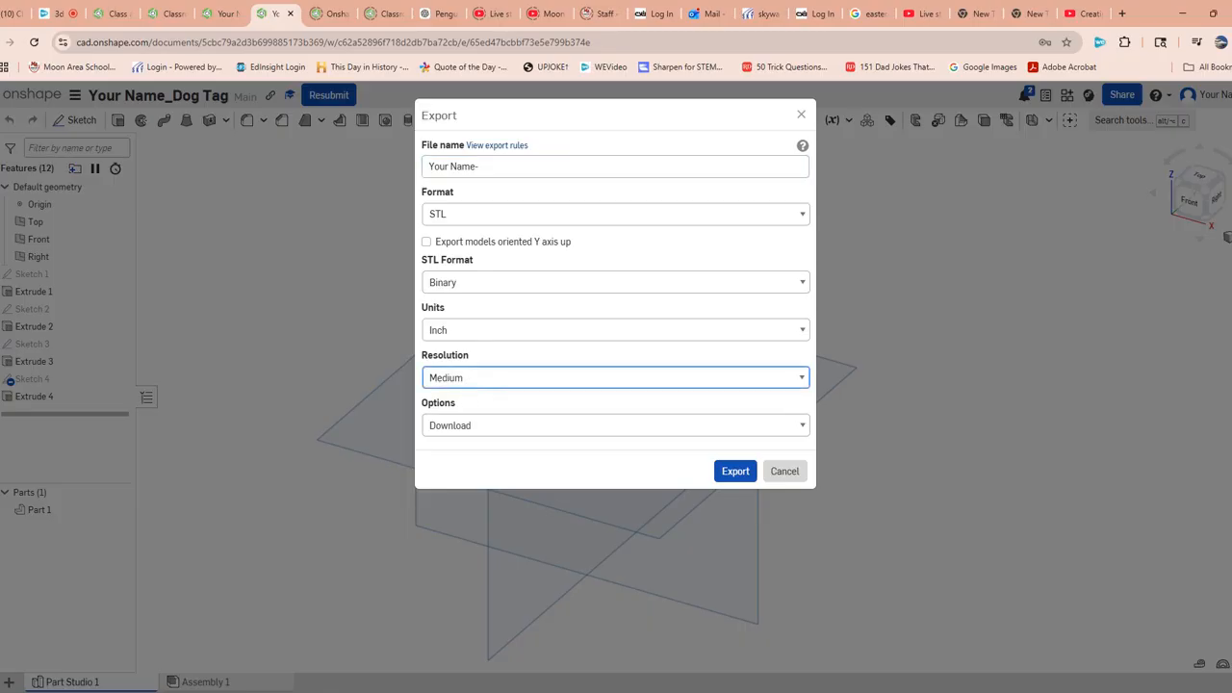
pyautogui.click(466, 427)
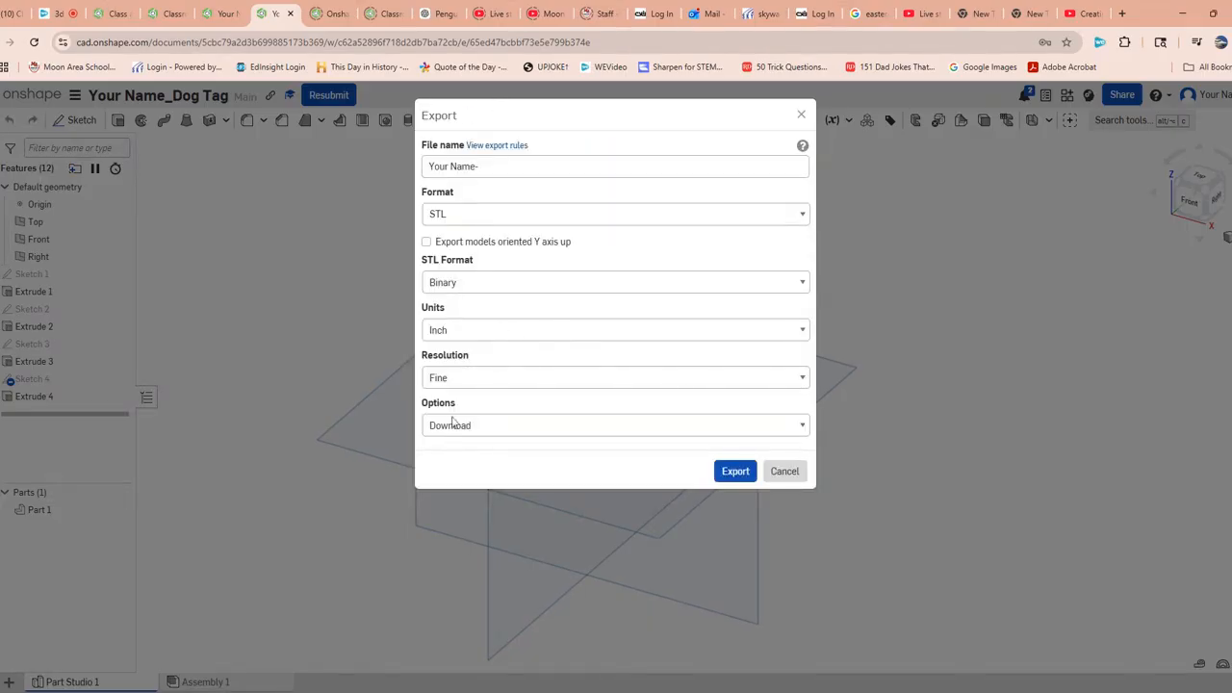
pyautogui.click(726, 473)
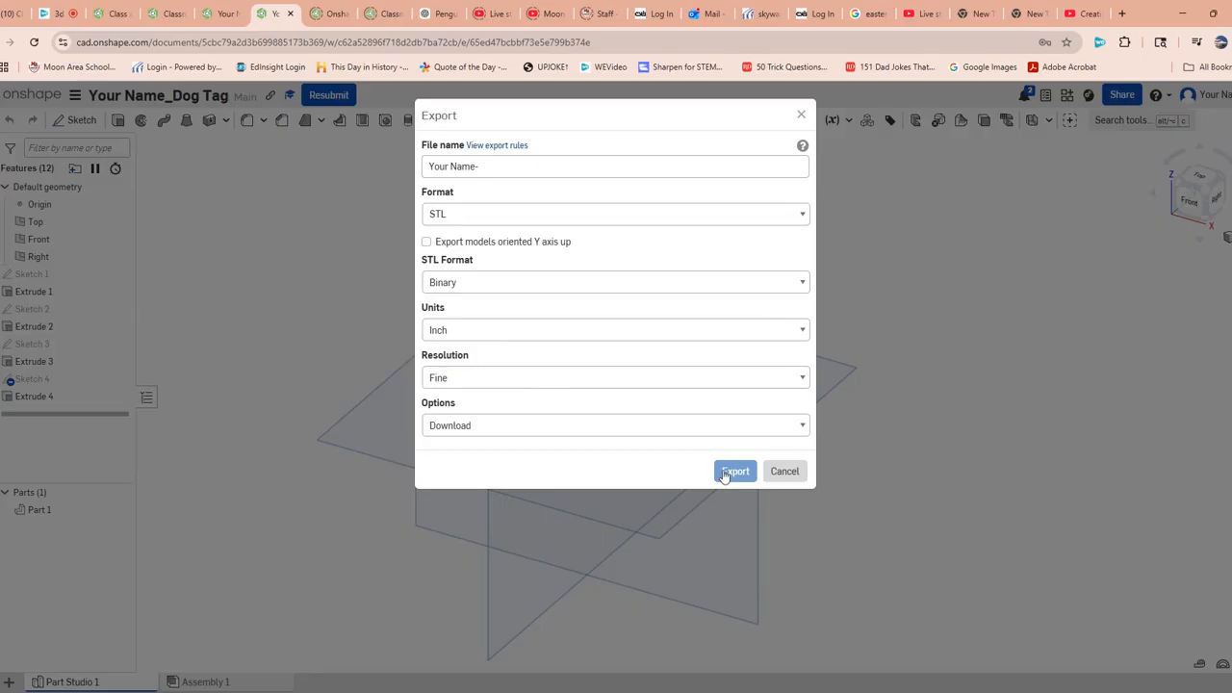